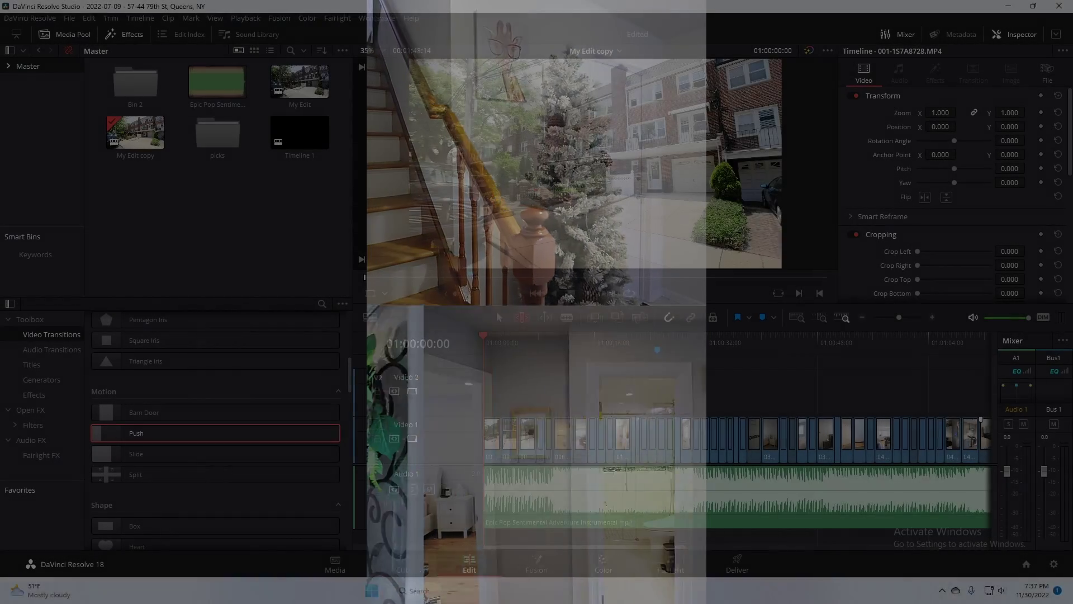
- Start a new timeline from the Media Pool's Timelines menu
{"action": "right_click", "coordinate": [174, 202]}
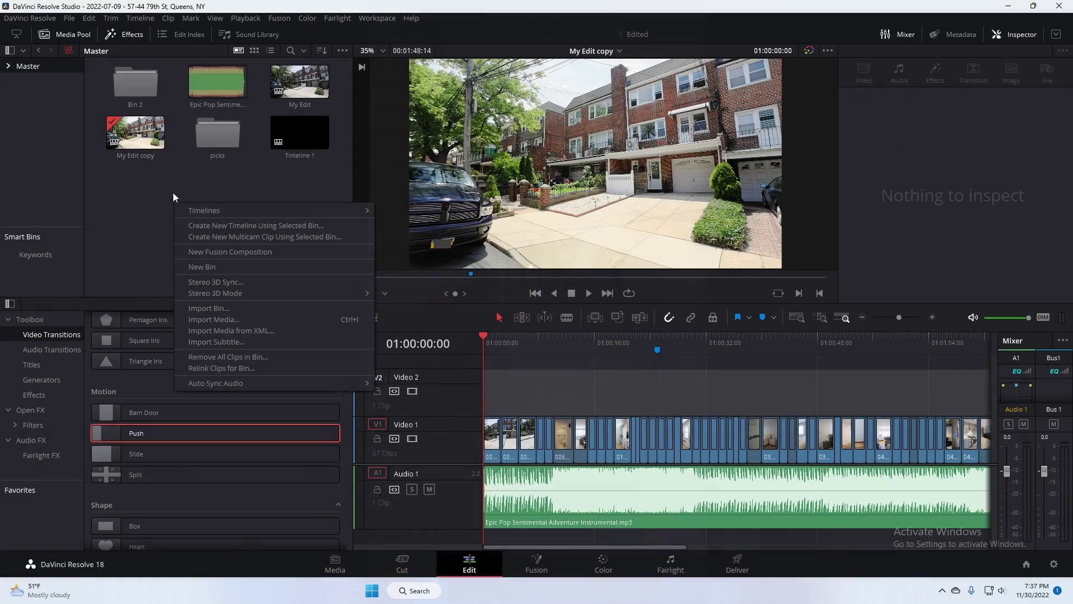
{"action": "left_click", "coordinate": [166, 206]}
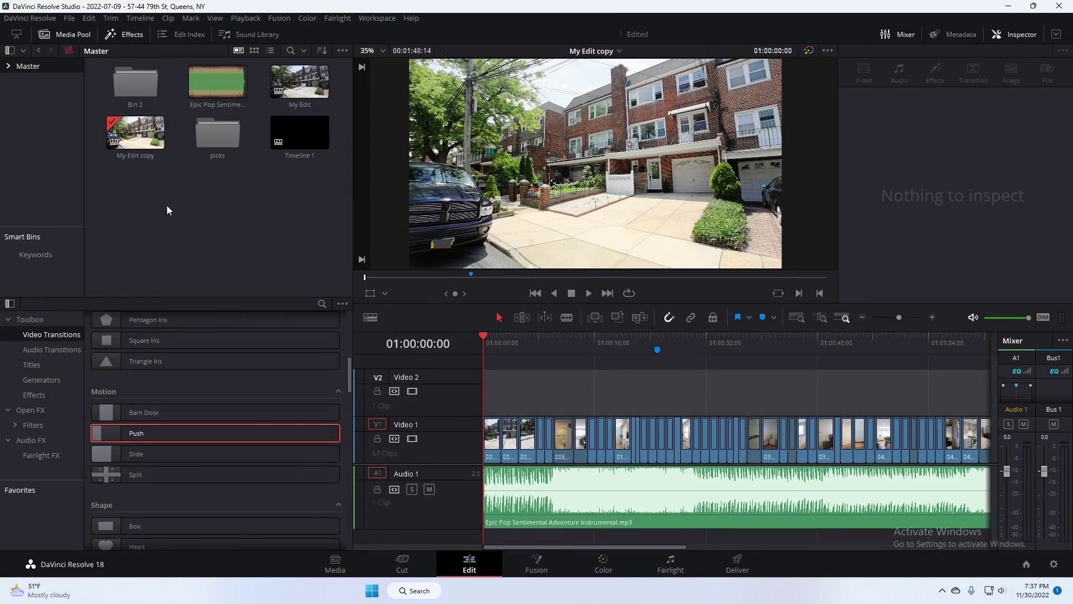
{"action": "right_click", "coordinate": [168, 206]}
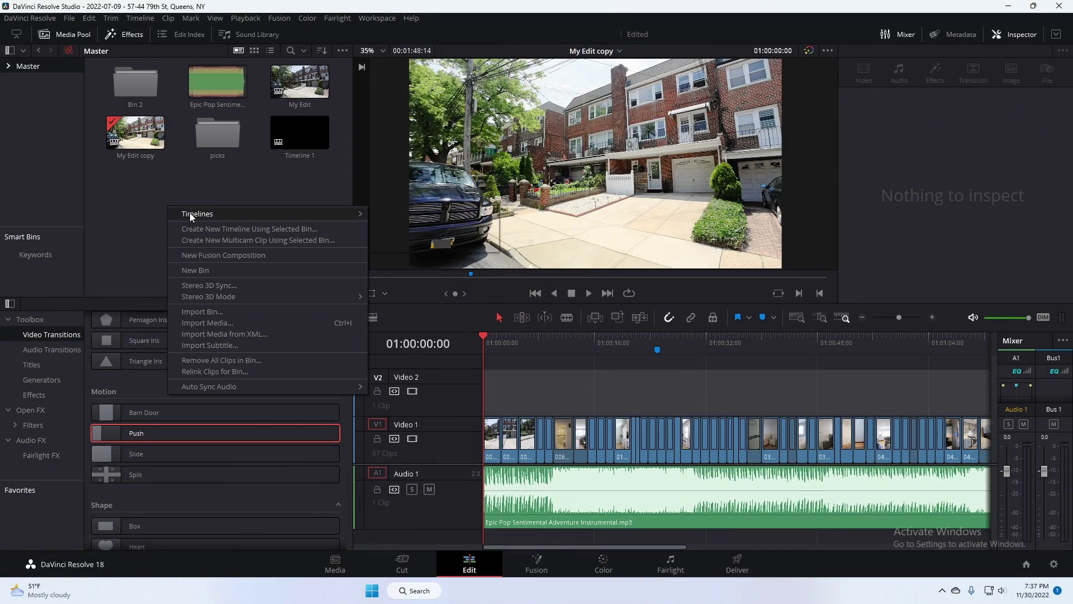
{"action": "mouse_move", "coordinate": [190, 215]}
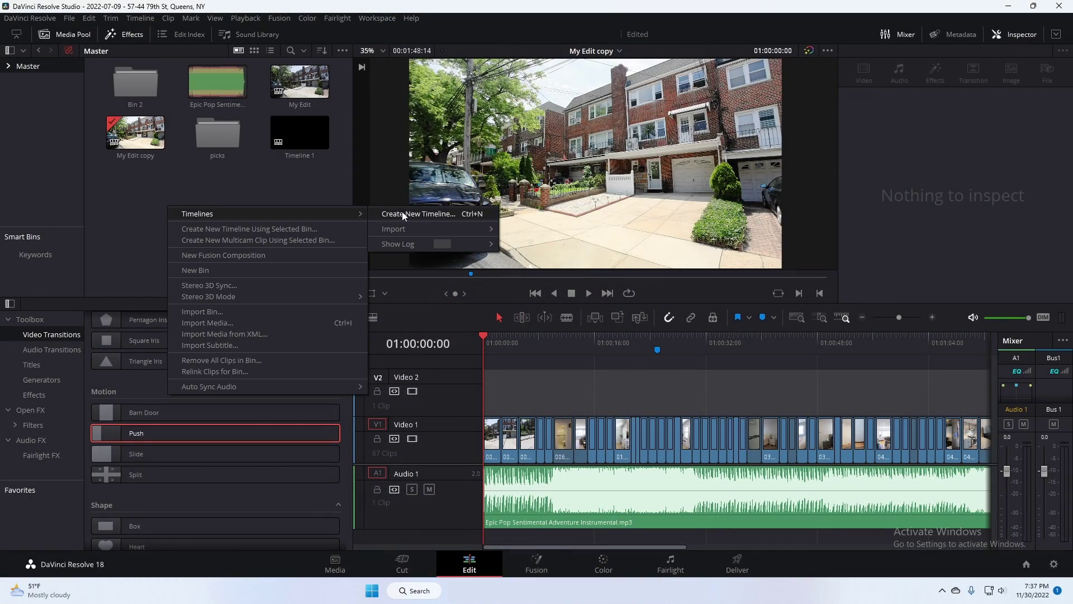
{"action": "left_click", "coordinate": [404, 212]}
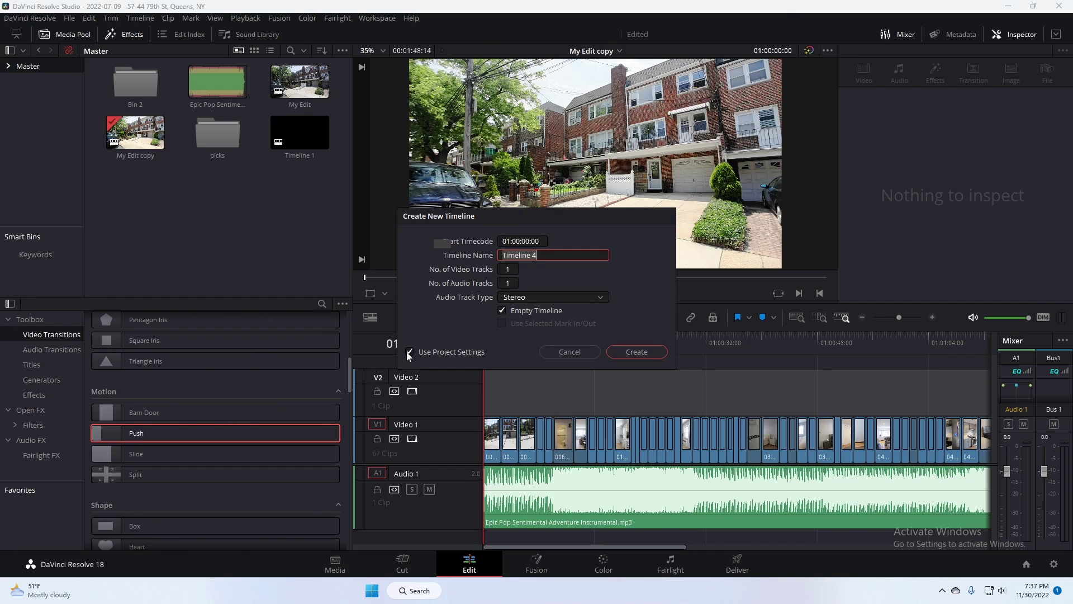
- Turn off project settings and give the timeline a custom 1080 x 1920 resolution
{"action": "left_click", "coordinate": [409, 352]}
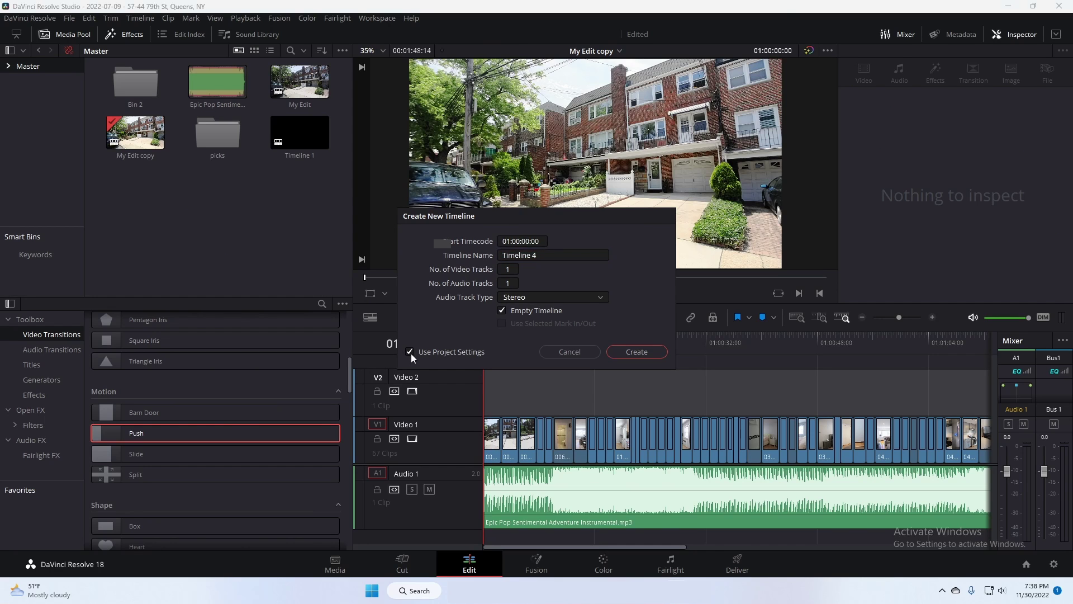
{"action": "left_click", "coordinate": [511, 242]}
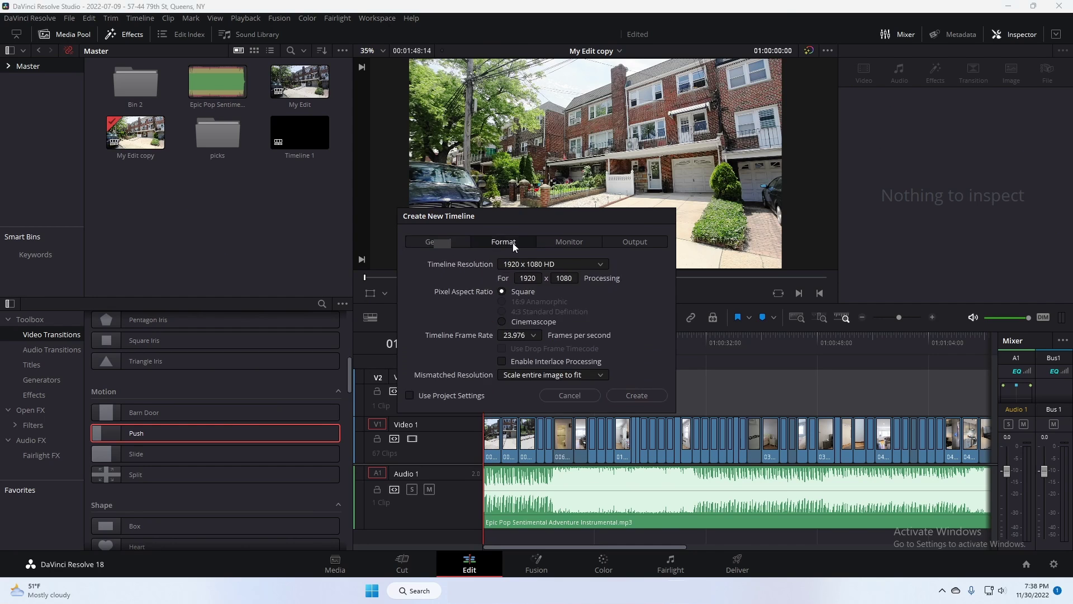
{"action": "left_click", "coordinate": [548, 264]}
{"action": "scroll", "coordinate": [545, 285], "scroll_direction": "up", "scroll_amount": 5}
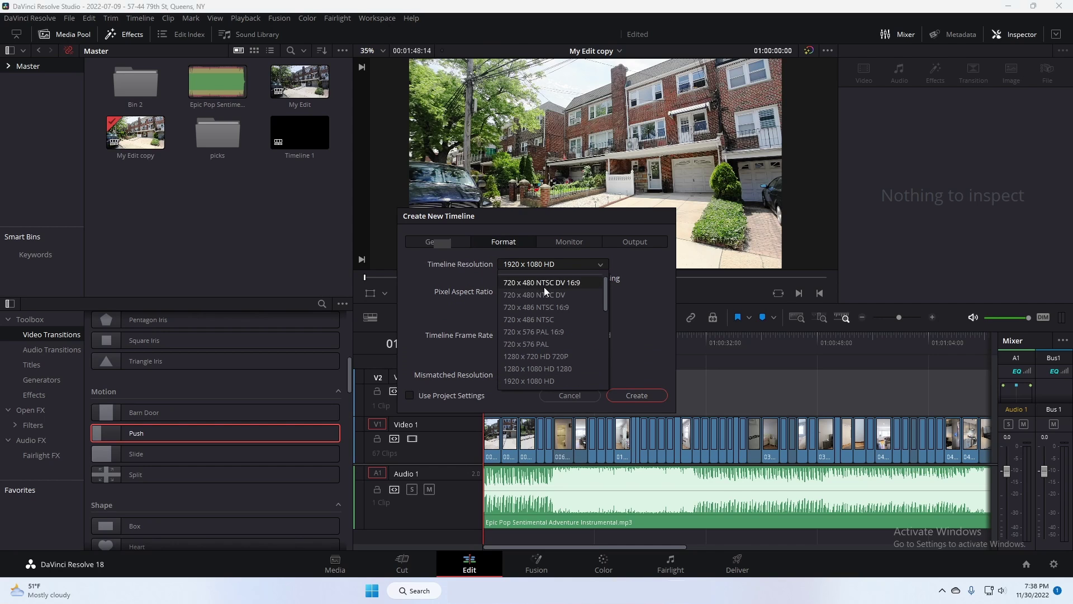
{"action": "left_click", "coordinate": [545, 278]}
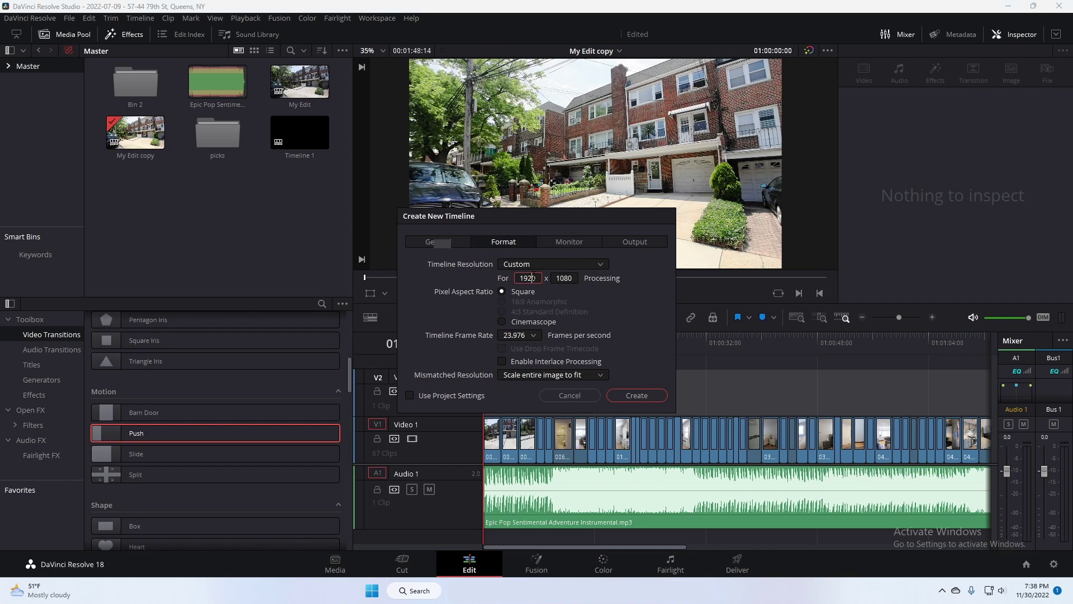
{"action": "type", "text": "1080"}
{"action": "key", "text": "Tab"}
{"action": "type", "text": "1920"}
{"action": "key", "text": "Return"}
- Create Timeline 4, then open My Edit and select all its clips
{"action": "left_click", "coordinate": [628, 393]}
{"action": "left_click", "coordinate": [305, 143]}
{"action": "double_click", "coordinate": [305, 143]}
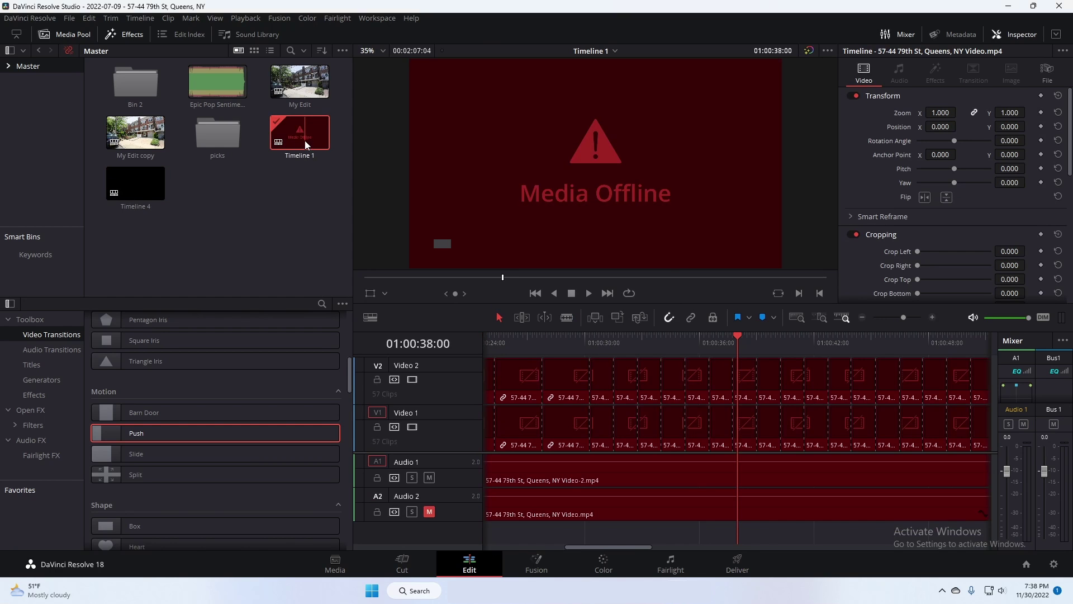
{"action": "double_click", "coordinate": [308, 85]}
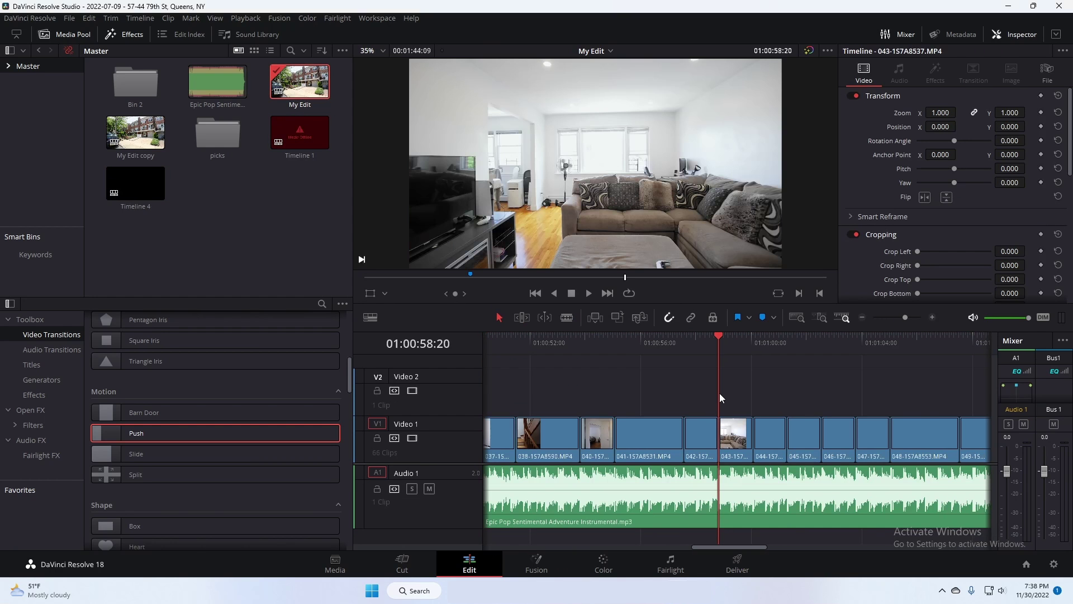
{"action": "key", "text": "ctrl+a"}
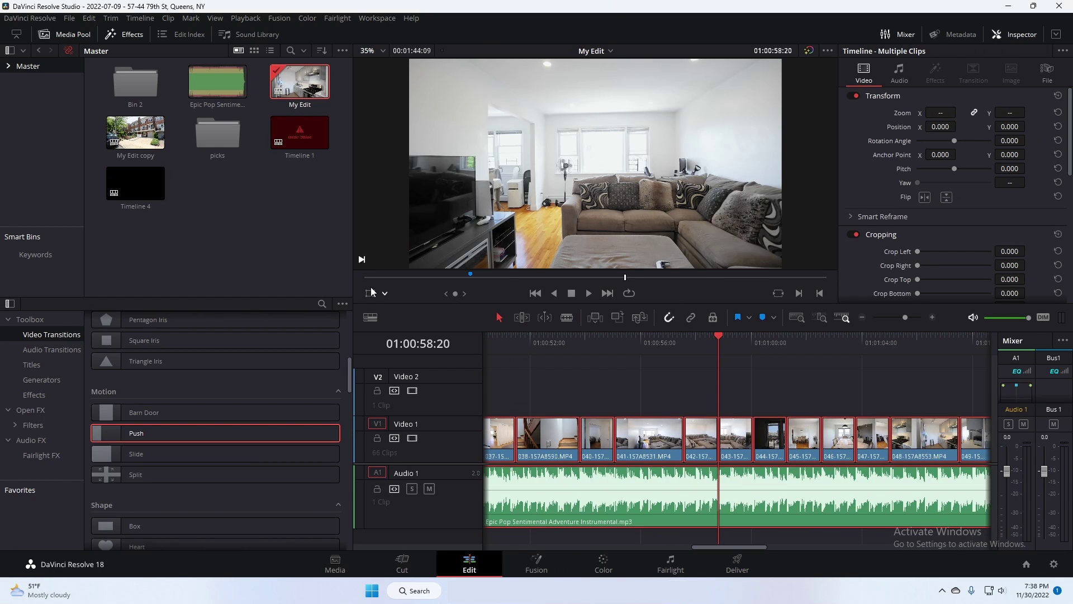
- Paste My Edit's clips and music into Timeline 4, then deselect them
{"action": "double_click", "coordinate": [150, 192]}
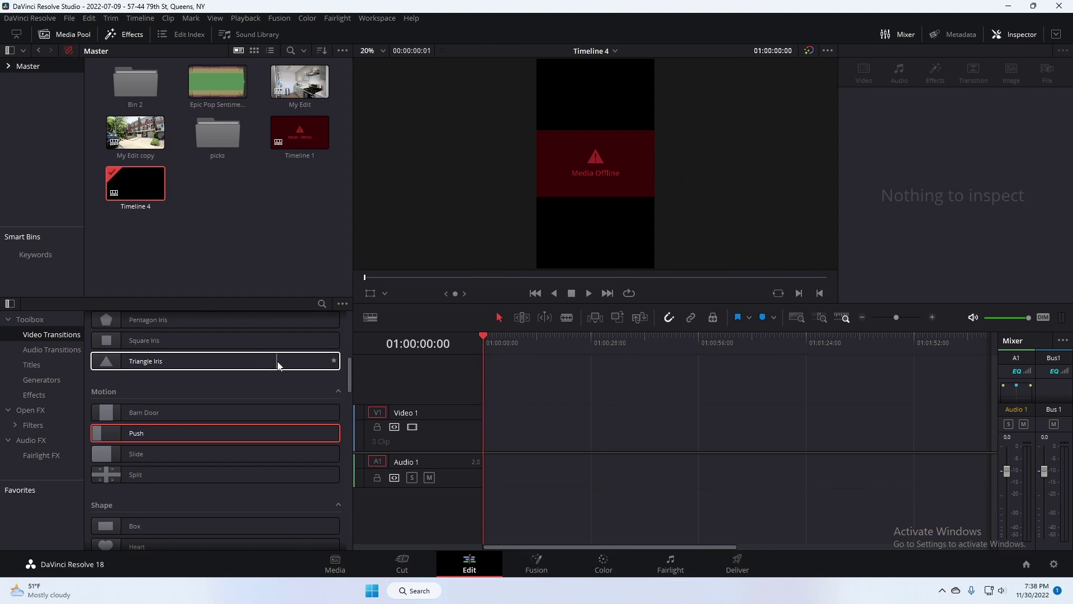
{"action": "key", "text": "ctrl+v"}
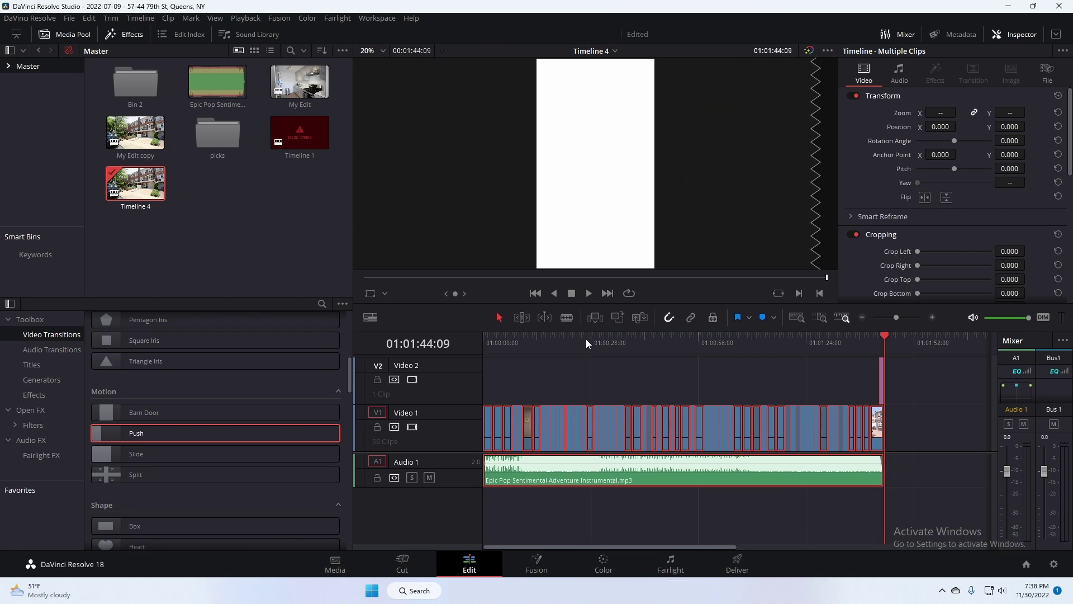
{"action": "mouse_move", "coordinate": [586, 338]}
{"action": "left_mouse_down"}
{"action": "mouse_move", "coordinate": [452, 339]}
{"action": "mouse_move", "coordinate": [568, 340]}
{"action": "left_mouse_up"}
{"action": "key", "text": "shift+z"}
{"action": "scroll", "coordinate": [598, 427], "scroll_direction": "up", "scroll_amount": 2}
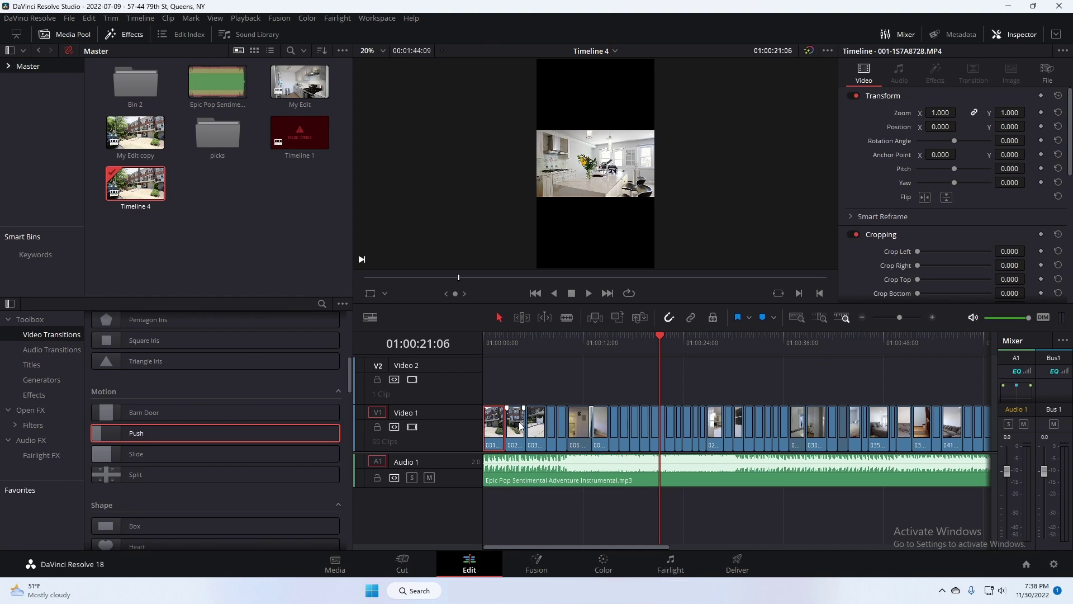
- Select every other clip on Video 1 in the first part of the timeline
{"action": "left_click", "coordinate": [541, 438], "text": "shift"}
{"action": "left_click", "coordinate": [599, 434], "text": "ctrl"}
{"action": "left_click", "coordinate": [624, 437], "text": "ctrl"}
{"action": "left_click", "coordinate": [646, 438], "text": "ctrl"}
{"action": "left_click", "coordinate": [678, 439], "text": "ctrl"}
{"action": "left_click", "coordinate": [696, 439], "text": "ctrl"}
{"action": "left_click", "coordinate": [738, 439], "text": "ctrl"}
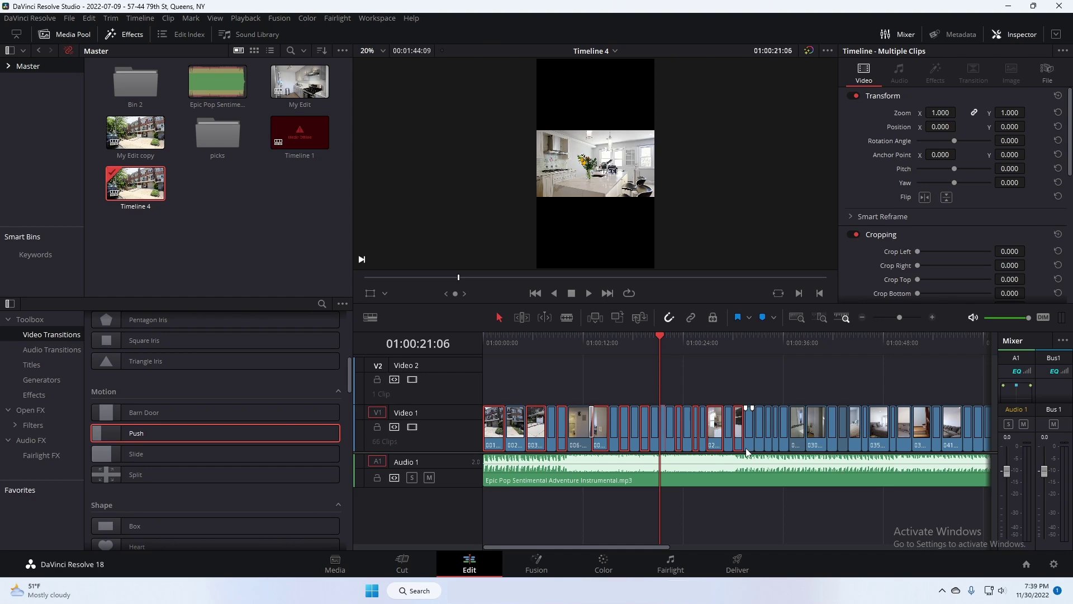
{"action": "left_click", "coordinate": [760, 441], "text": "ctrl"}
{"action": "left_click", "coordinate": [790, 445], "text": "ctrl"}
{"action": "left_click", "coordinate": [798, 445], "text": "ctrl"}
{"action": "left_click", "coordinate": [832, 445], "text": "ctrl"}
{"action": "left_click", "coordinate": [853, 445], "text": "ctrl"}
{"action": "left_click", "coordinate": [906, 444], "text": "ctrl"}
{"action": "left_click_drag", "start_coordinate": [667, 547], "coordinate": [768, 544]}
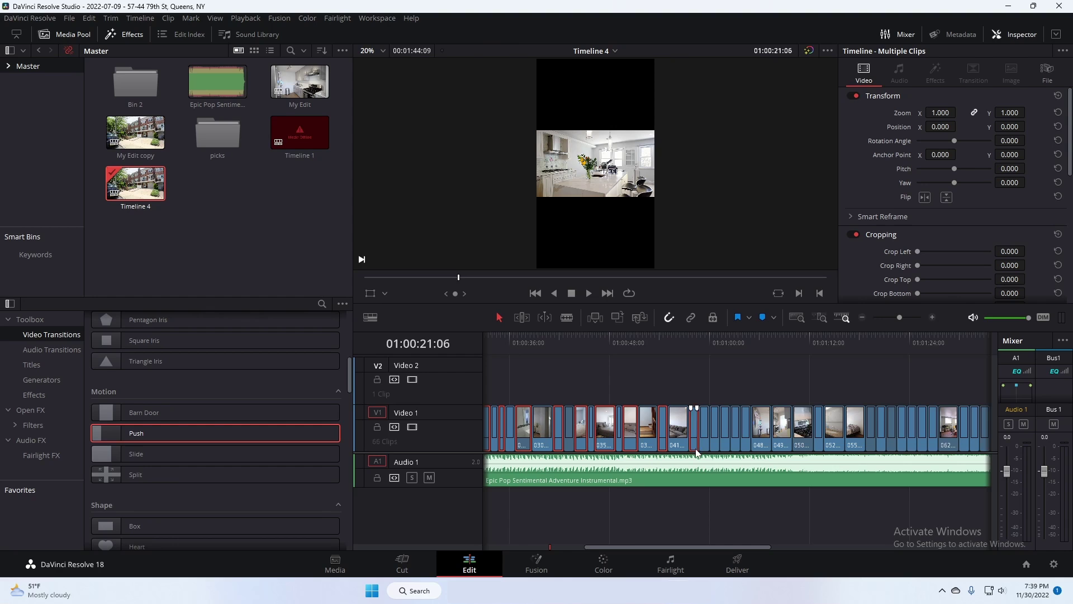
- Finish selecting alternate clips, move them up to Video 2, and select all clips
{"action": "left_click", "coordinate": [714, 448], "text": "ctrl"}
{"action": "left_click", "coordinate": [735, 447], "text": "ctrl"}
{"action": "left_click", "coordinate": [803, 444], "text": "ctrl"}
{"action": "left_click", "coordinate": [871, 444], "text": "ctrl"}
{"action": "left_click", "coordinate": [964, 444], "text": "ctrl"}
{"action": "scroll", "coordinate": [894, 447], "scroll_direction": "right", "scroll_amount": 5}
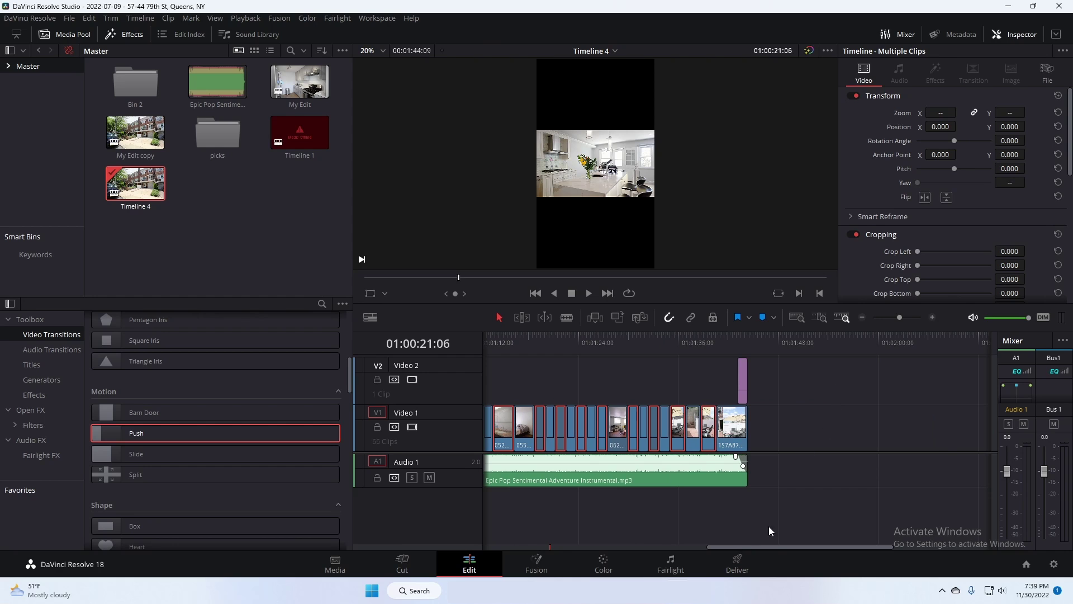
{"action": "left_click_drag", "start_coordinate": [751, 545], "coordinate": [441, 544]}
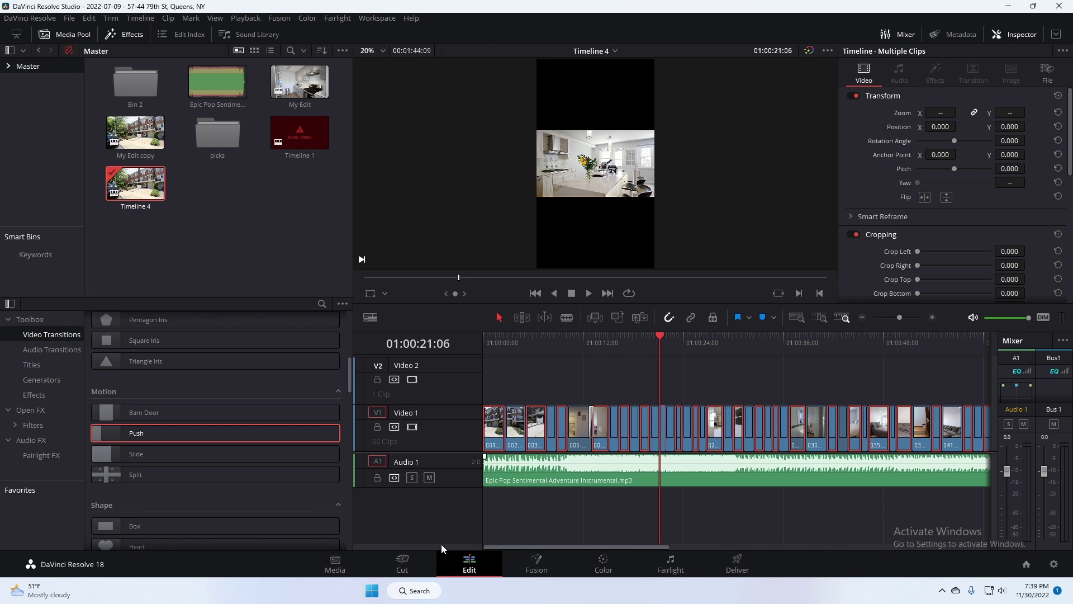
{"action": "left_click_drag", "start_coordinate": [494, 435], "coordinate": [493, 399]}
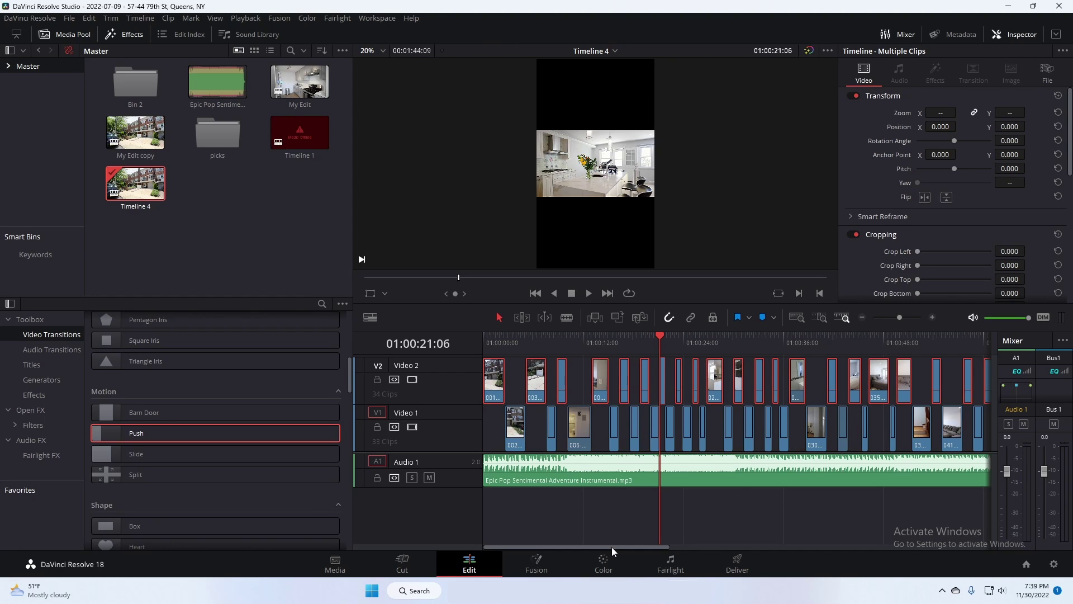
{"action": "left_click_drag", "start_coordinate": [611, 547], "coordinate": [837, 548]}
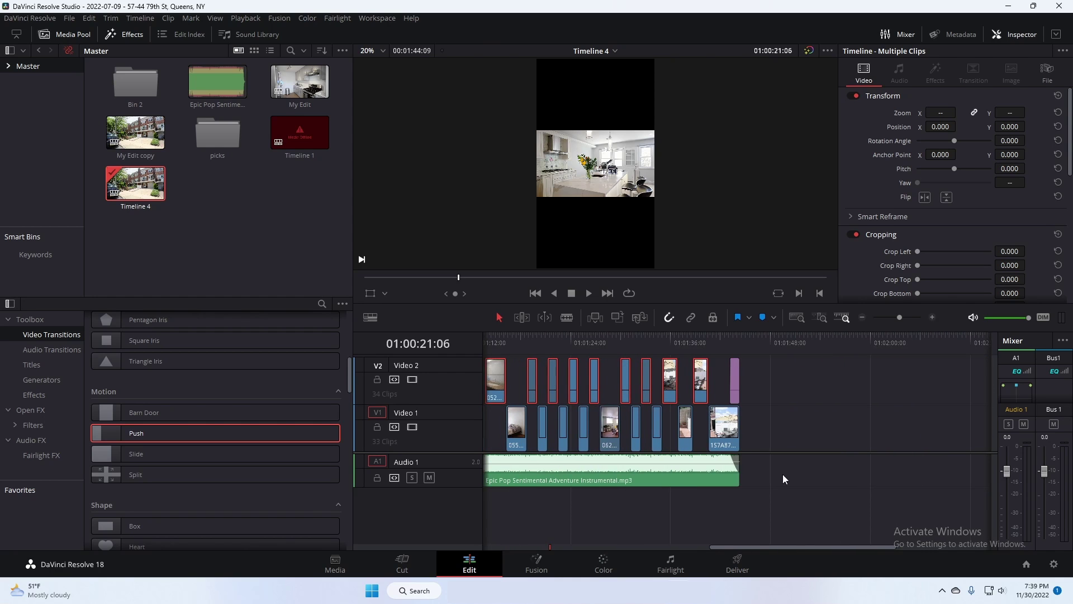
{"action": "left_click_drag", "start_coordinate": [756, 437], "coordinate": [110, 345]}
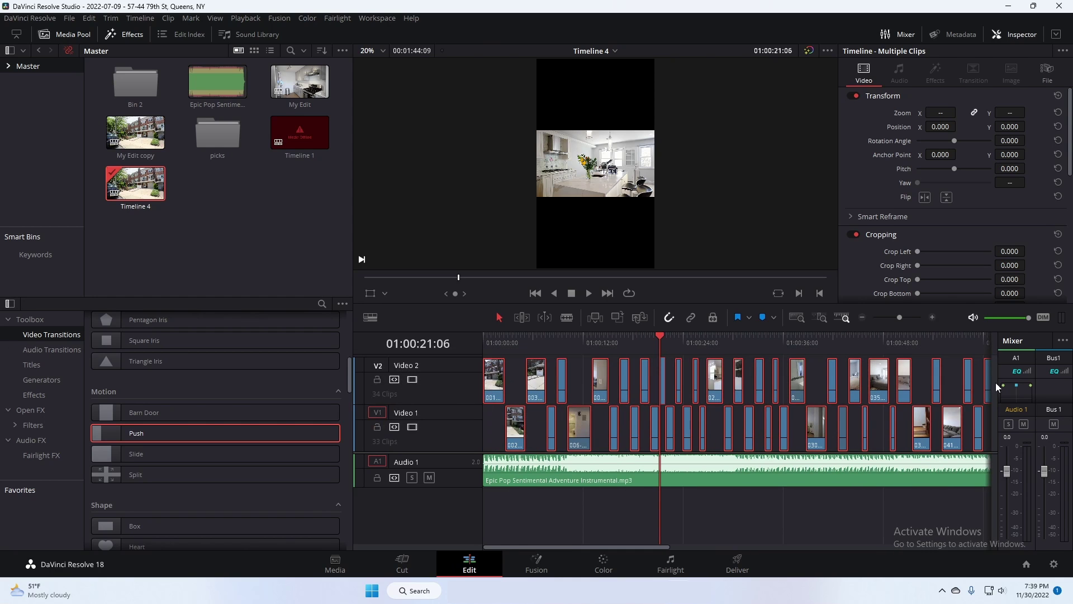
- Set Inspector Zoom to 1.6 for all selected clips
{"action": "left_click", "coordinate": [940, 112]}
{"action": "key", "text": "Return"}
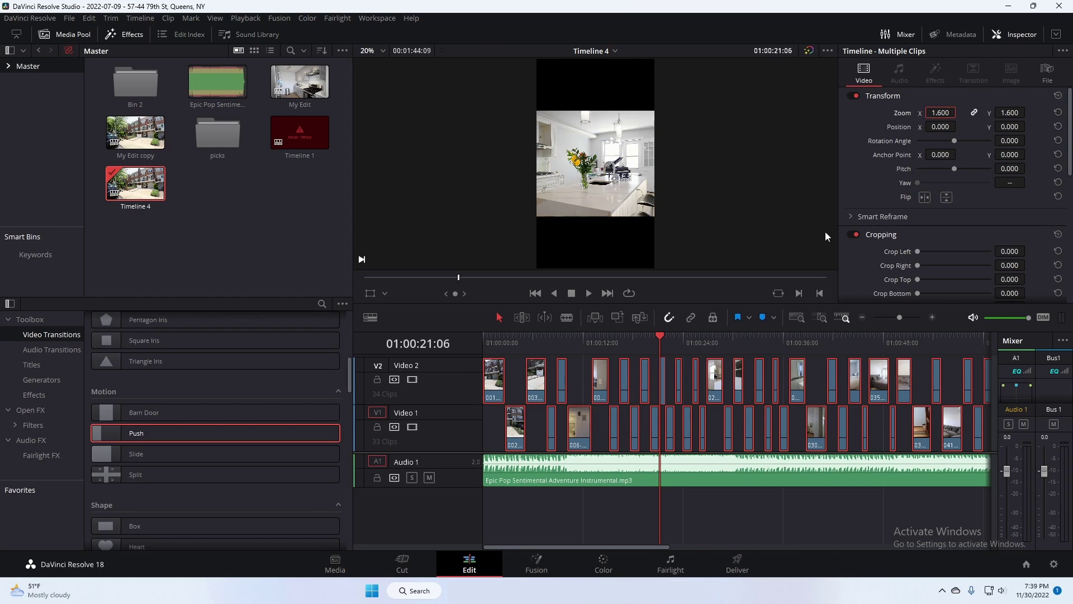
{"action": "scroll", "coordinate": [696, 437], "scroll_direction": "down", "scroll_amount": 5}
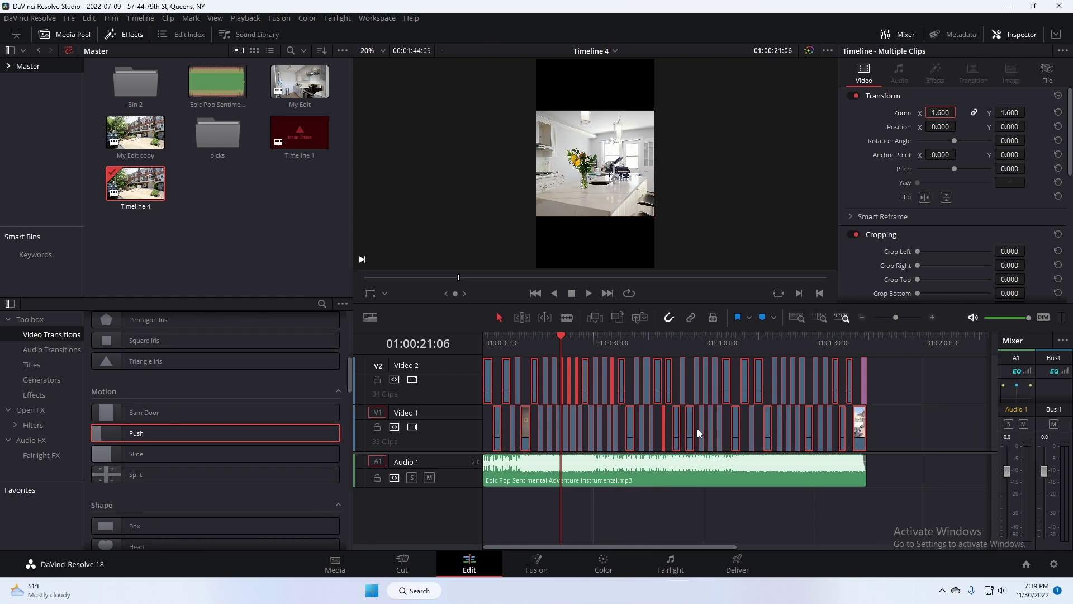
- Give the Video 2 clips a Position Y of 1500
{"action": "left_click_drag", "start_coordinate": [901, 373], "coordinate": [352, 385]}
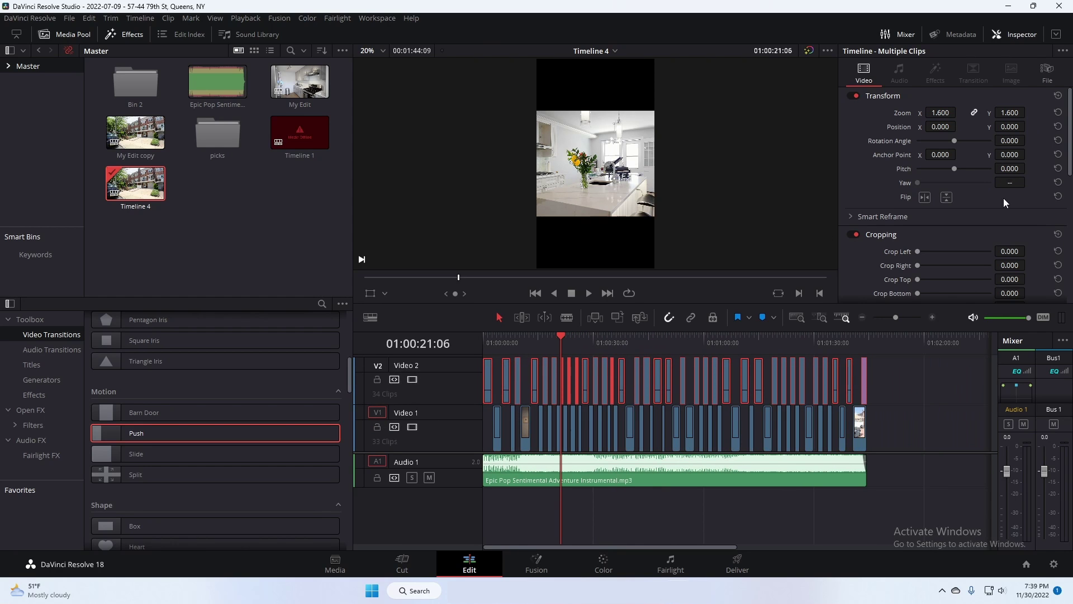
{"action": "left_click", "coordinate": [1014, 127]}
{"action": "type", "text": "1500"}
{"action": "key", "text": "Return"}
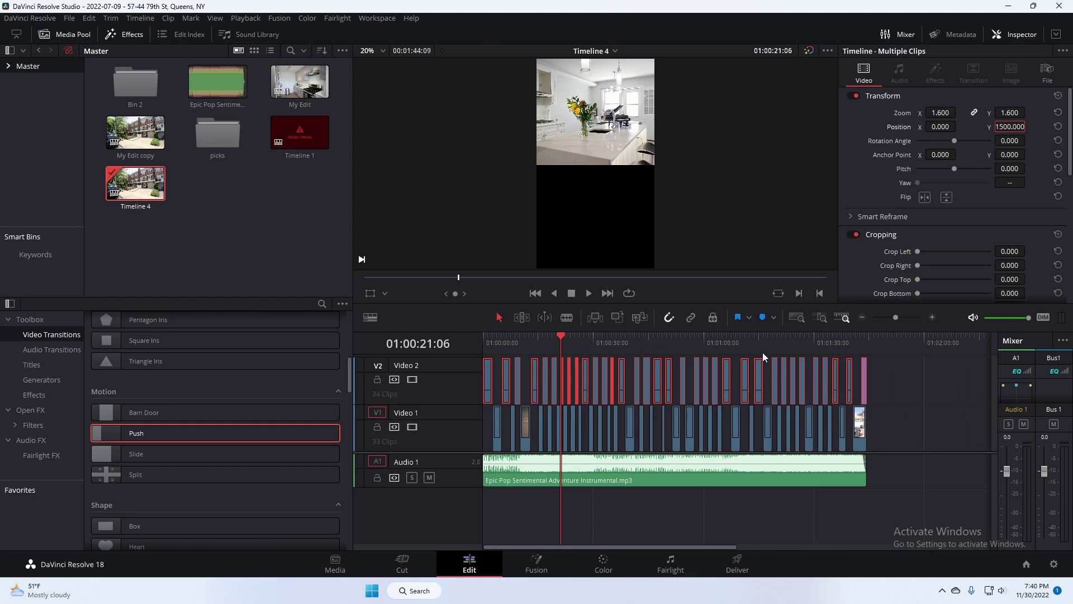
- Give the Video 1 clips a Position Y of -1500 and preview the stack
{"action": "left_click", "coordinate": [906, 427]}
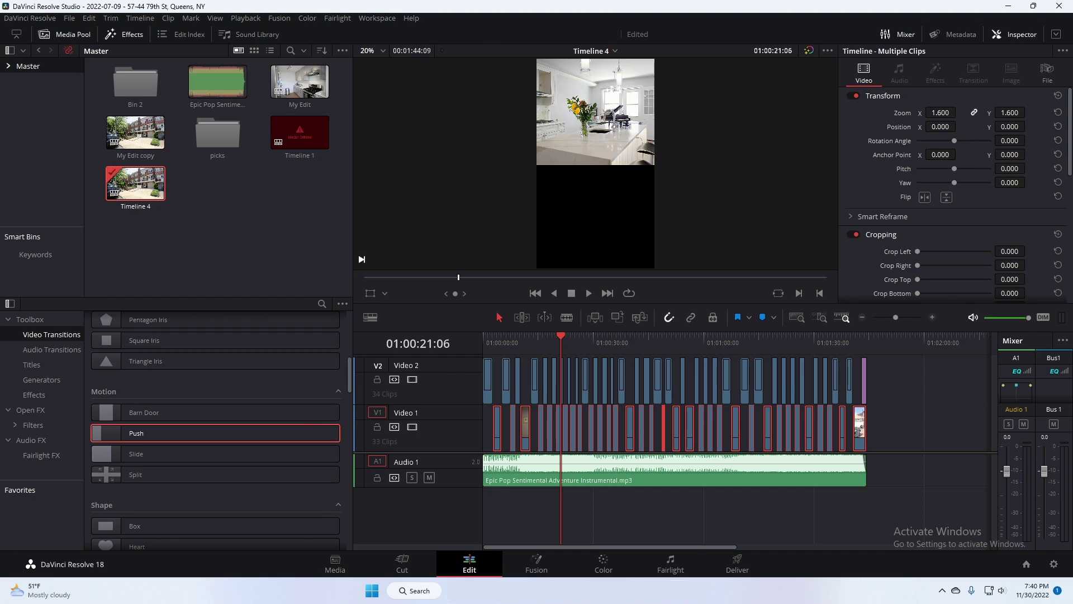
{"action": "left_click", "coordinate": [1010, 126]}
{"action": "type", "text": "-1500.000"}
{"action": "left_click", "coordinate": [554, 337]}
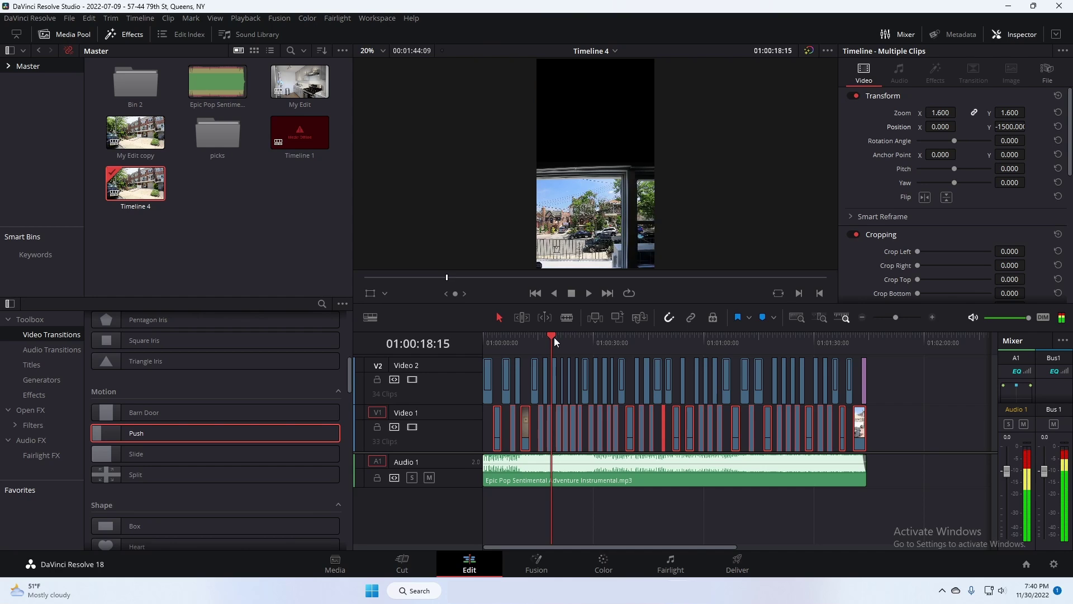
{"action": "key", "text": "j"}
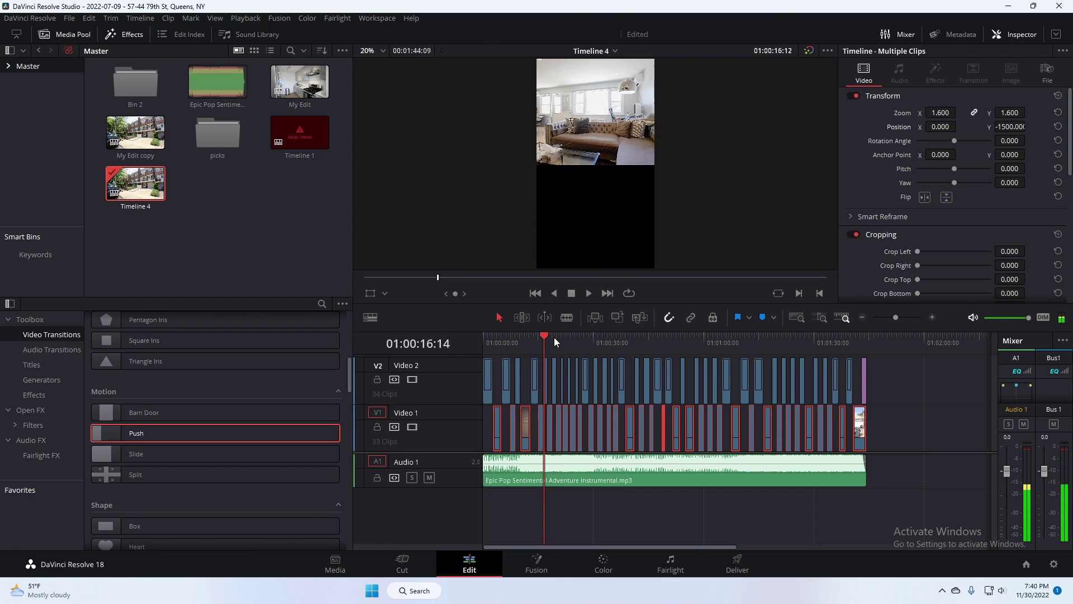
- Mute the A1 music track and play the stacked edit from the start
{"action": "key", "text": "k"}
{"action": "key", "text": "Home"}
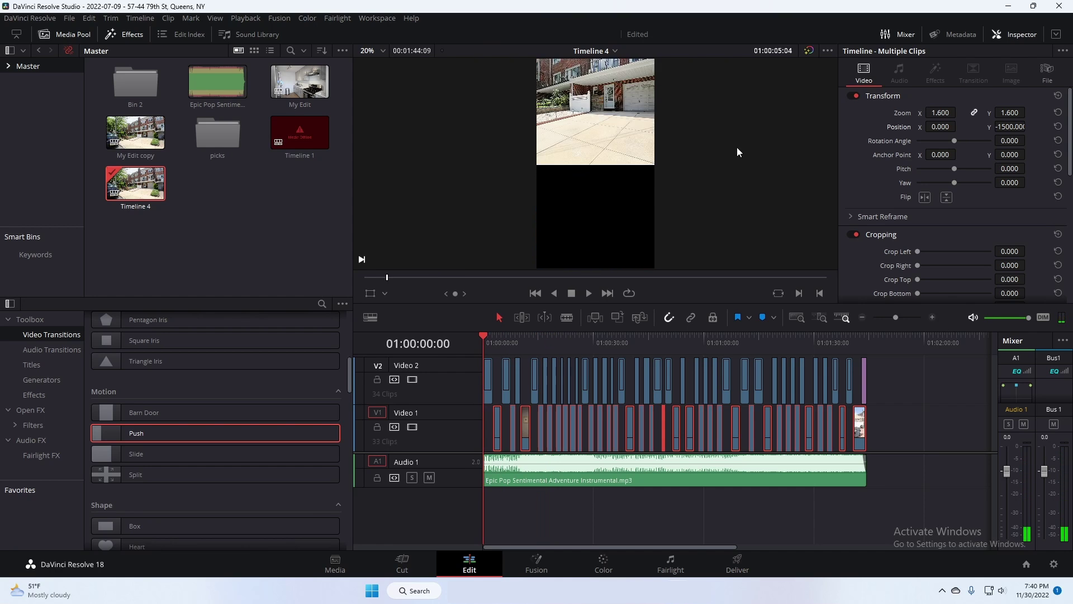
{"action": "left_click", "coordinate": [808, 51]}
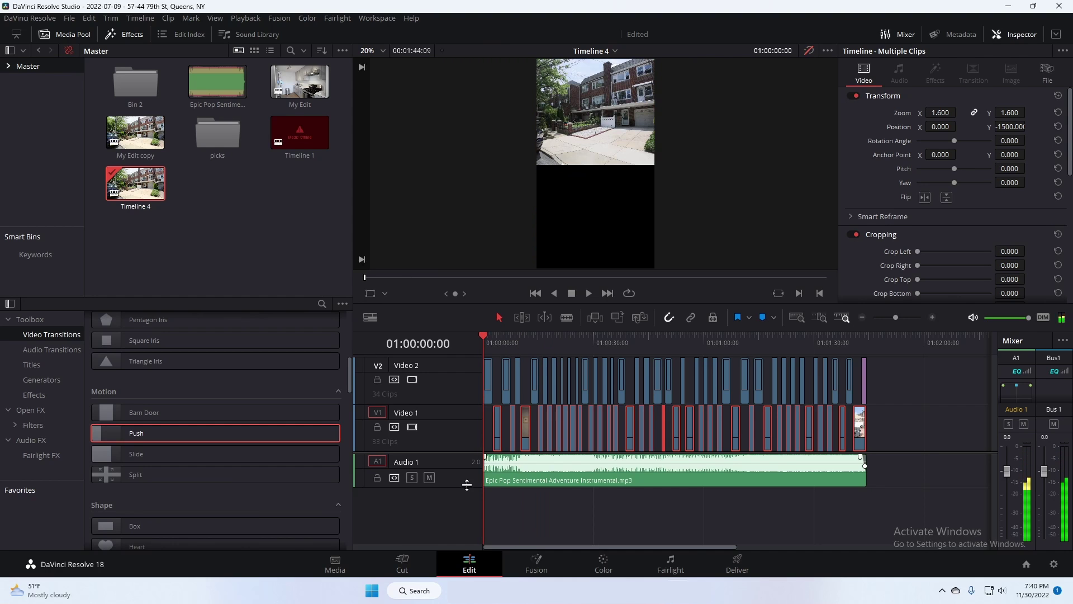
{"action": "left_click", "coordinate": [429, 477]}
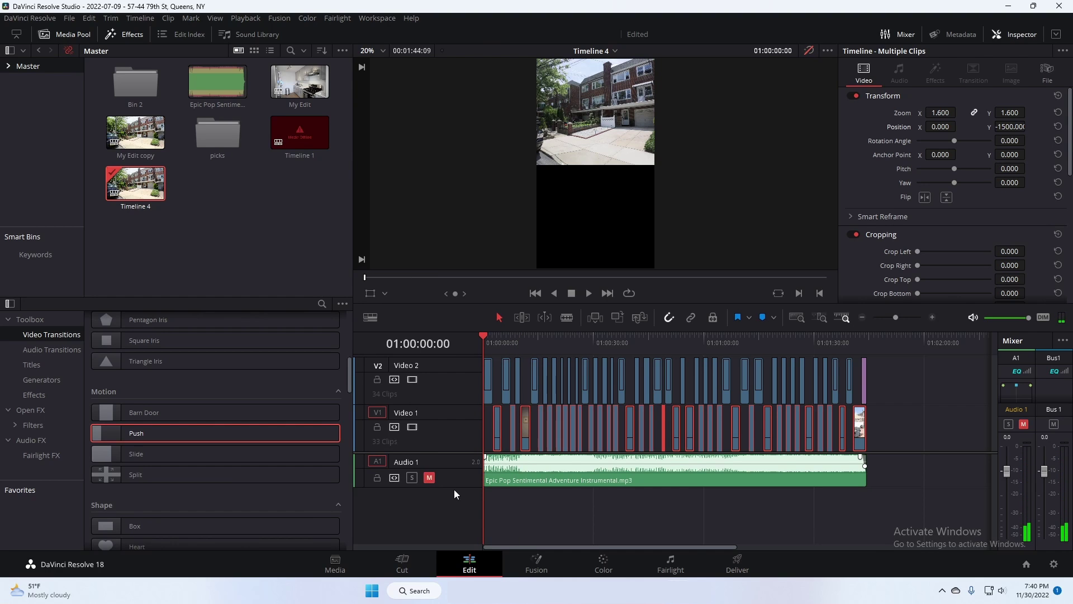
{"action": "key", "text": "space"}
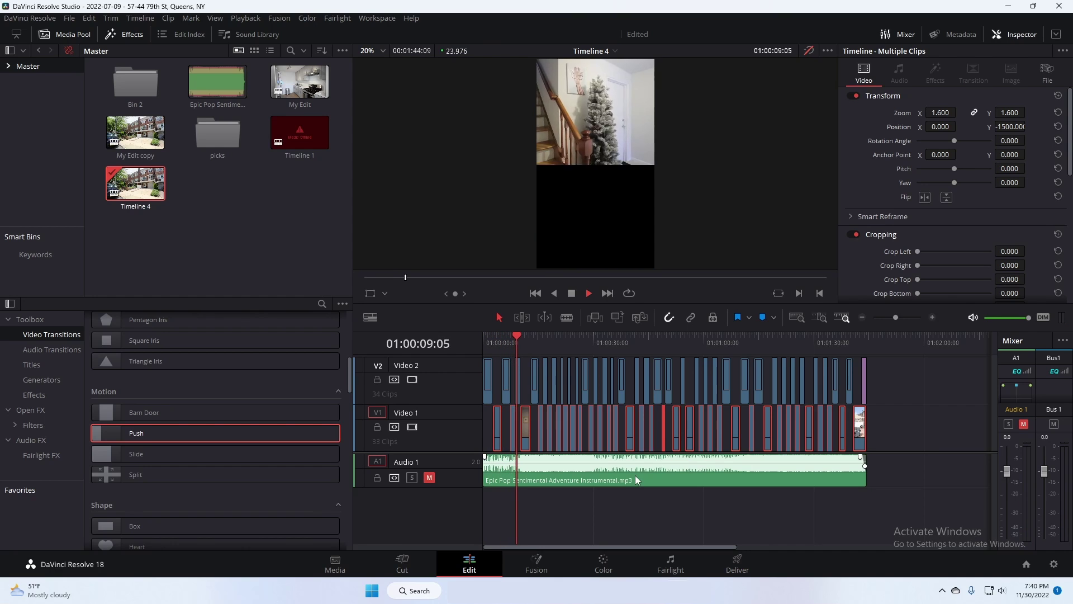
{"action": "key", "text": "space"}
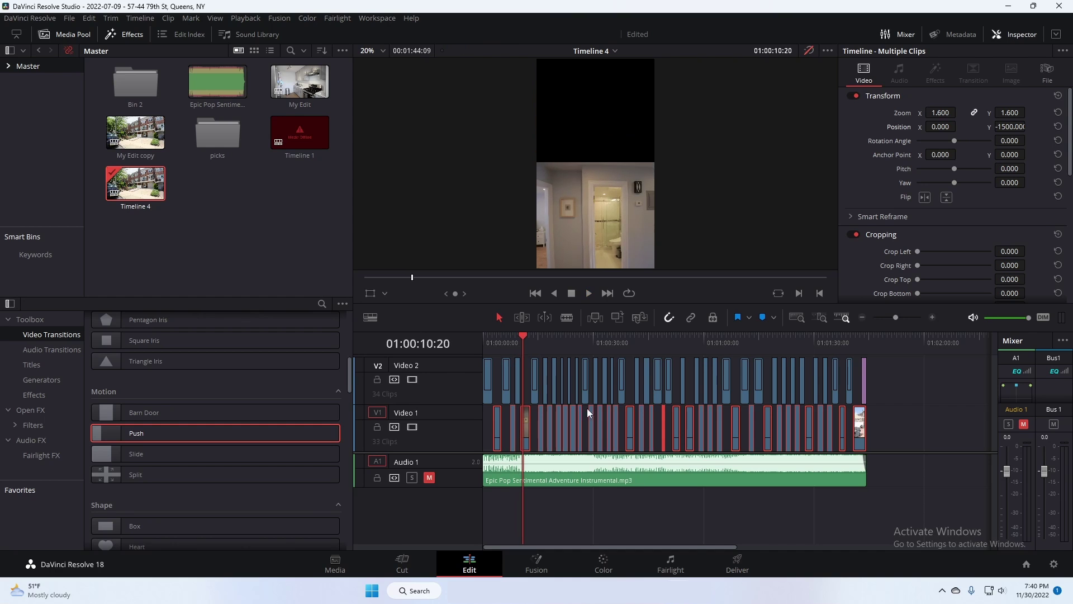
- Extend clips 001 and 003 on Video 2, closing the gap before 005
{"action": "scroll", "coordinate": [503, 408], "scroll_direction": "up", "scroll_amount": 4}
{"action": "scroll", "coordinate": [535, 404], "scroll_direction": "down", "scroll_amount": 3}
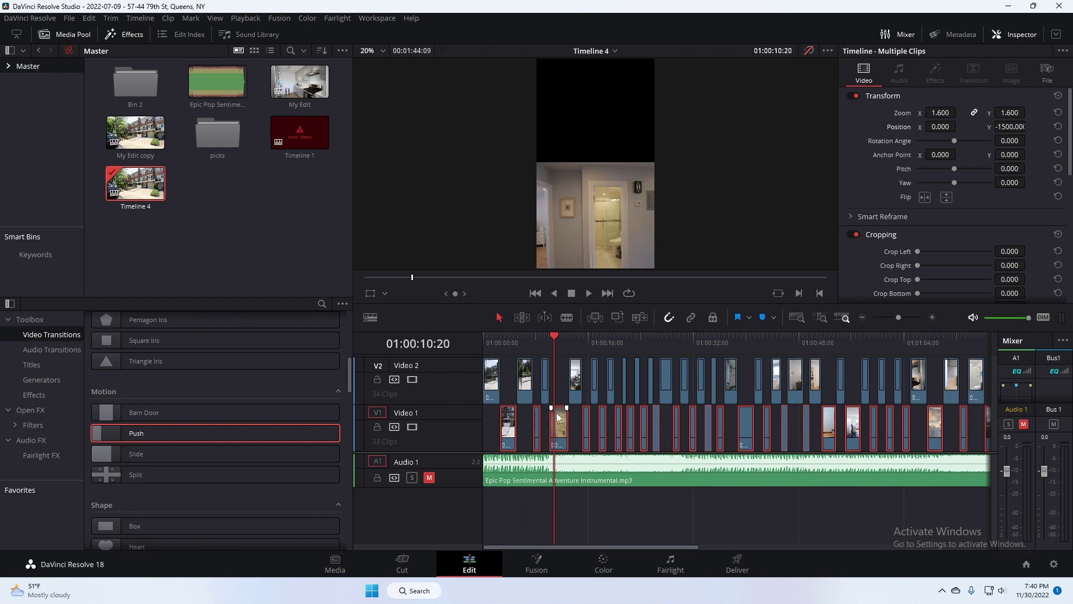
{"action": "scroll", "coordinate": [557, 477], "scroll_direction": "up", "scroll_amount": 2}
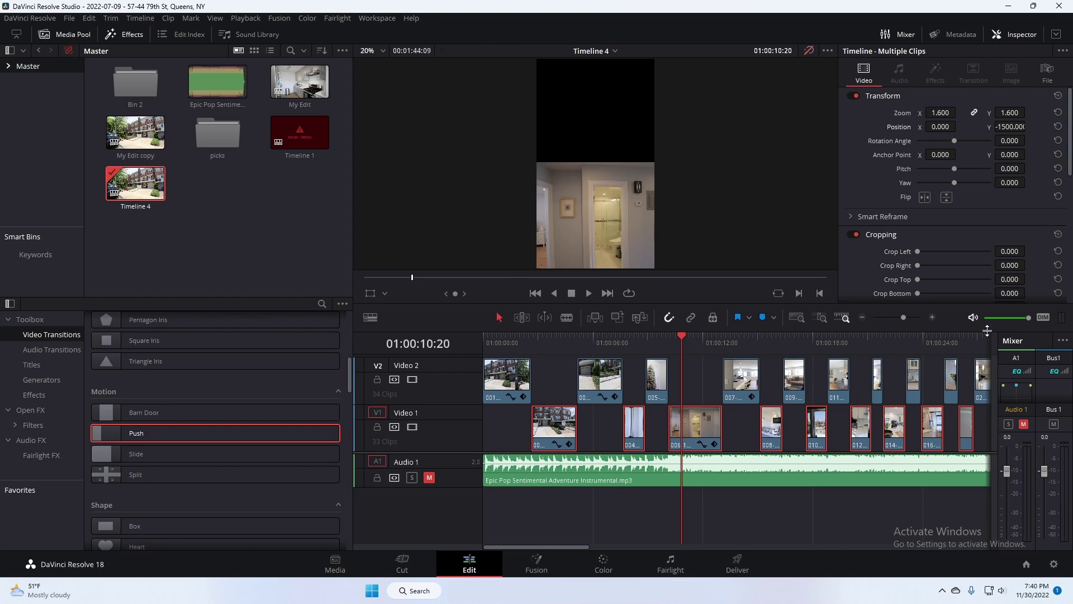
{"action": "left_click", "coordinate": [524, 385]}
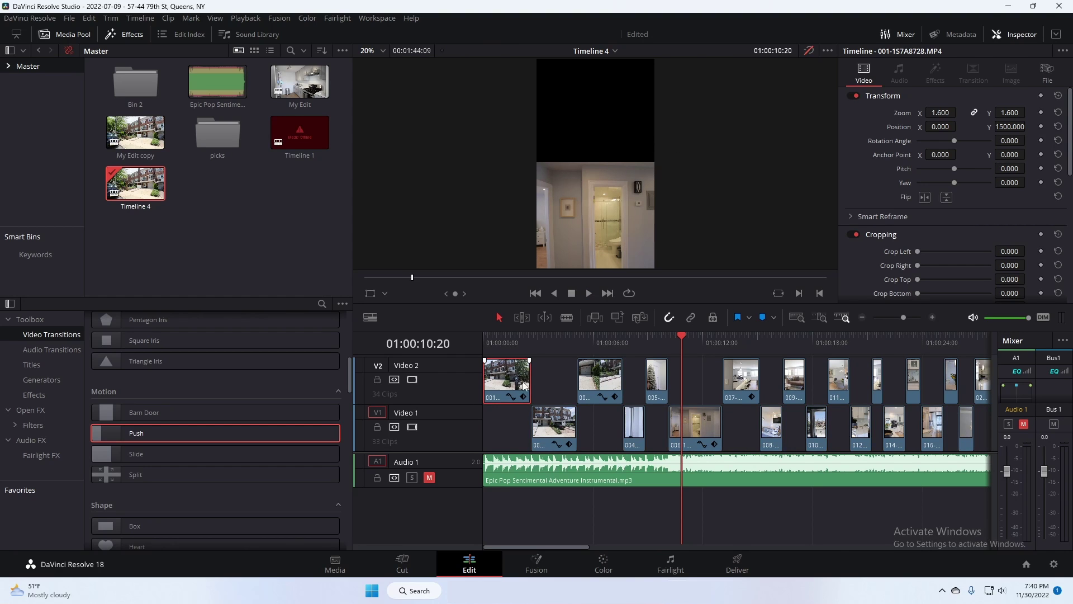
{"action": "left_click_drag", "start_coordinate": [526, 379], "coordinate": [574, 379]}
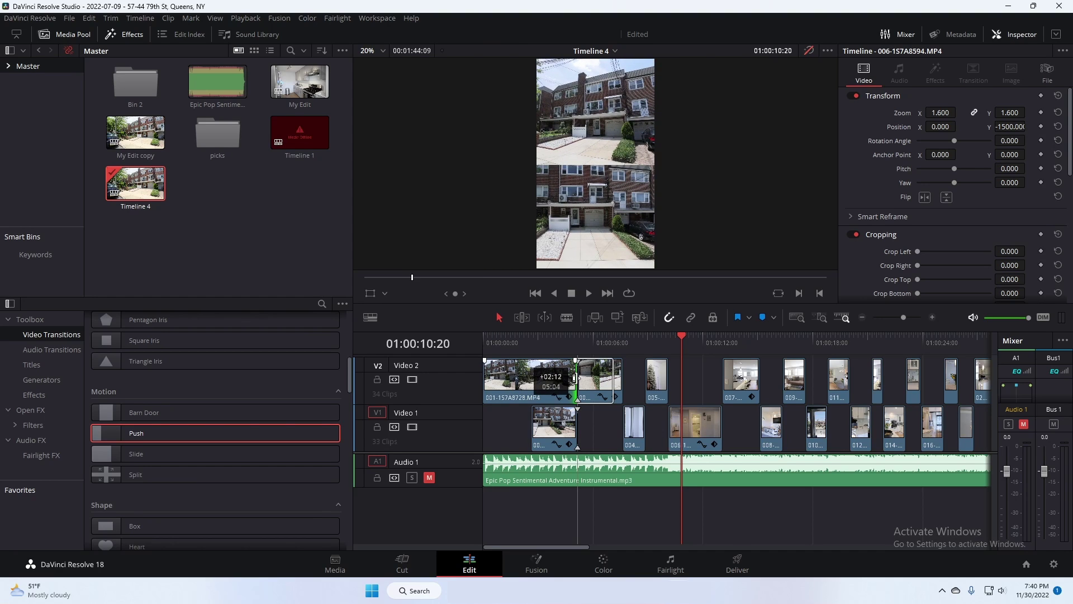
{"action": "left_click_drag", "start_coordinate": [574, 378], "coordinate": [575, 378]}
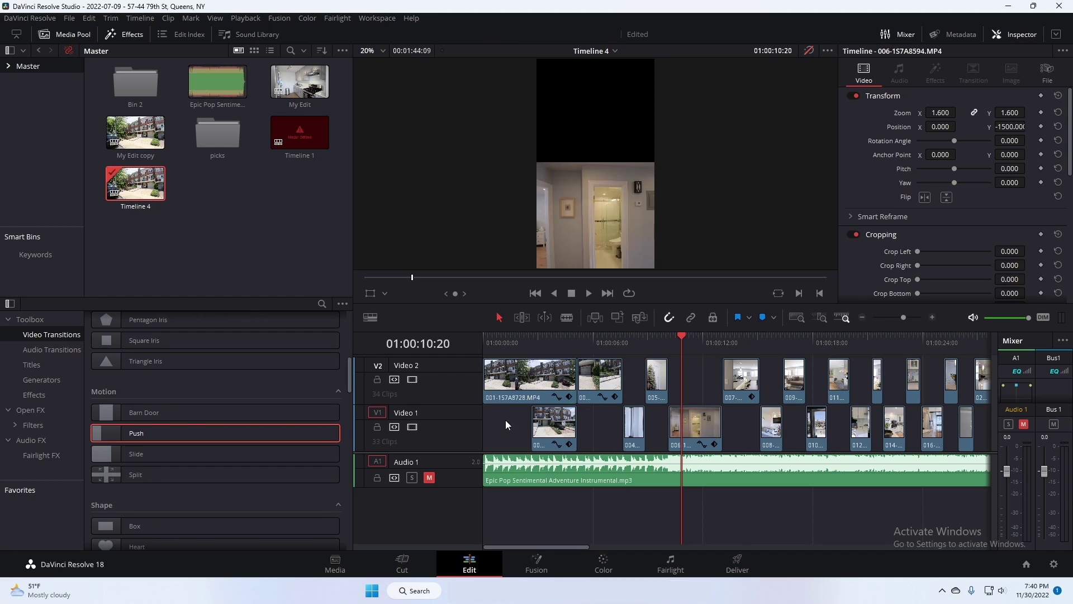
{"action": "left_click", "coordinate": [594, 390]}
{"action": "left_click", "coordinate": [615, 379]}
{"action": "left_click_drag", "start_coordinate": [617, 378], "coordinate": [721, 385]}
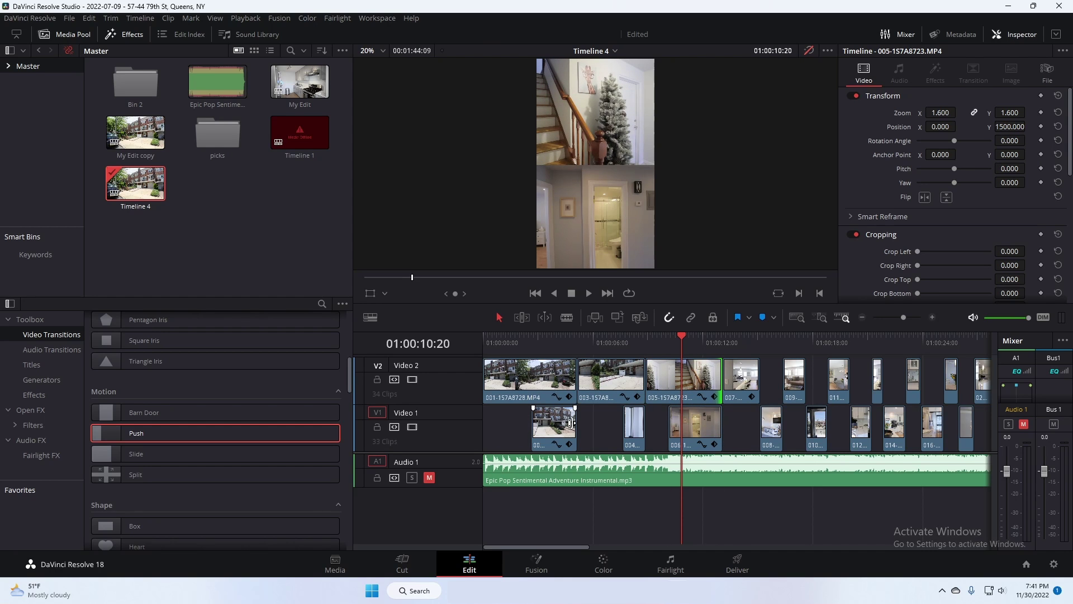
- Lengthen clip 002 on Video 1 and move clip 006 against clip 008
{"action": "left_click_drag", "start_coordinate": [575, 426], "coordinate": [710, 434]}
{"action": "key", "text": "ctrl+z"}
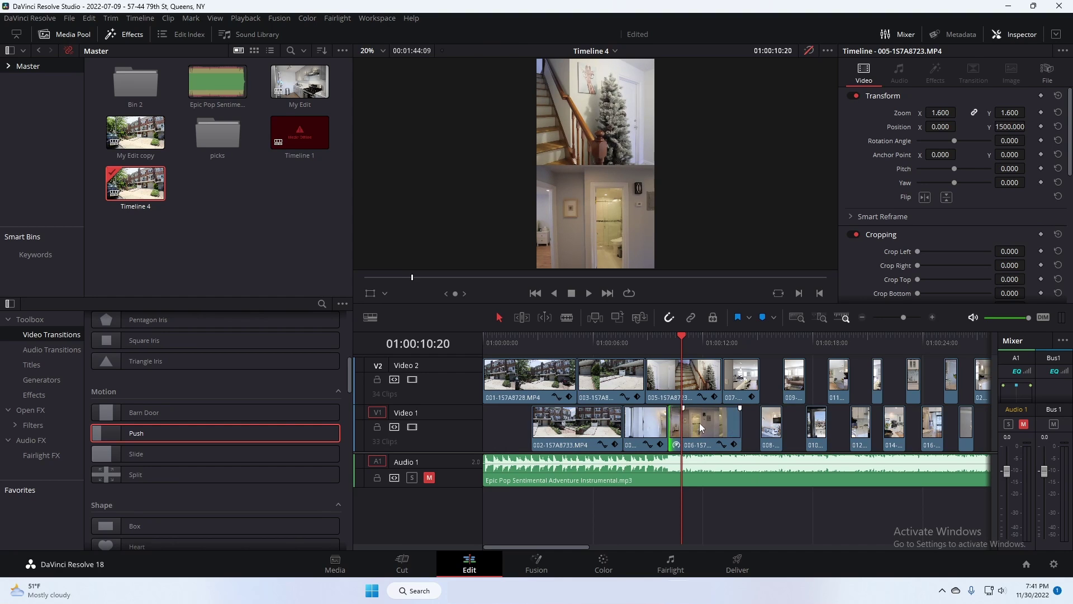
{"action": "mouse_move", "coordinate": [701, 427]}
{"action": "left_mouse_down"}
{"action": "mouse_move", "coordinate": [716, 427]}
{"action": "mouse_move", "coordinate": [681, 429]}
{"action": "left_mouse_up"}
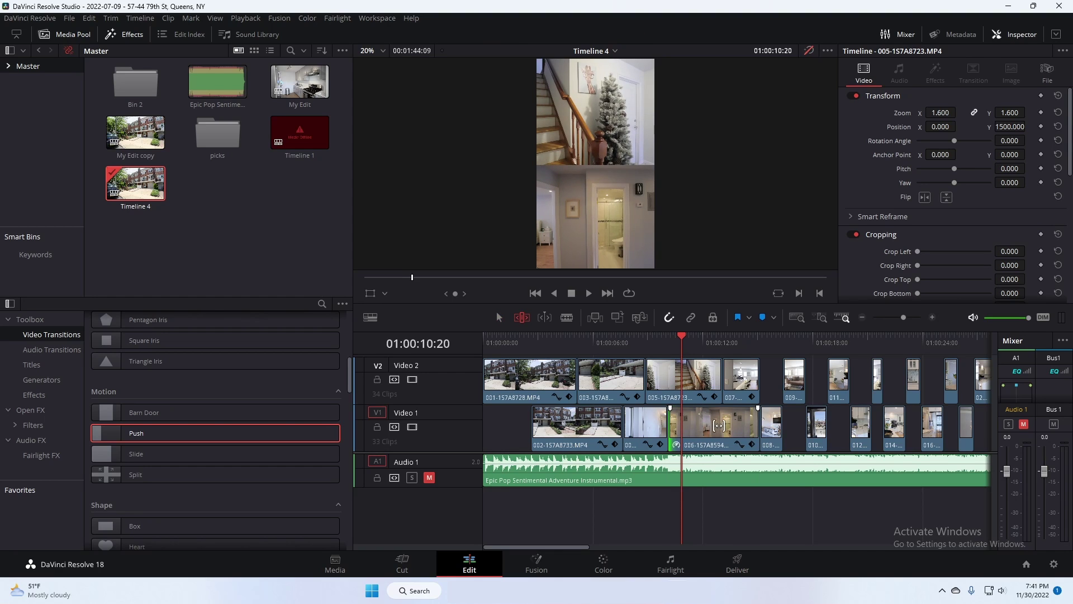
{"action": "left_click", "coordinate": [729, 424]}
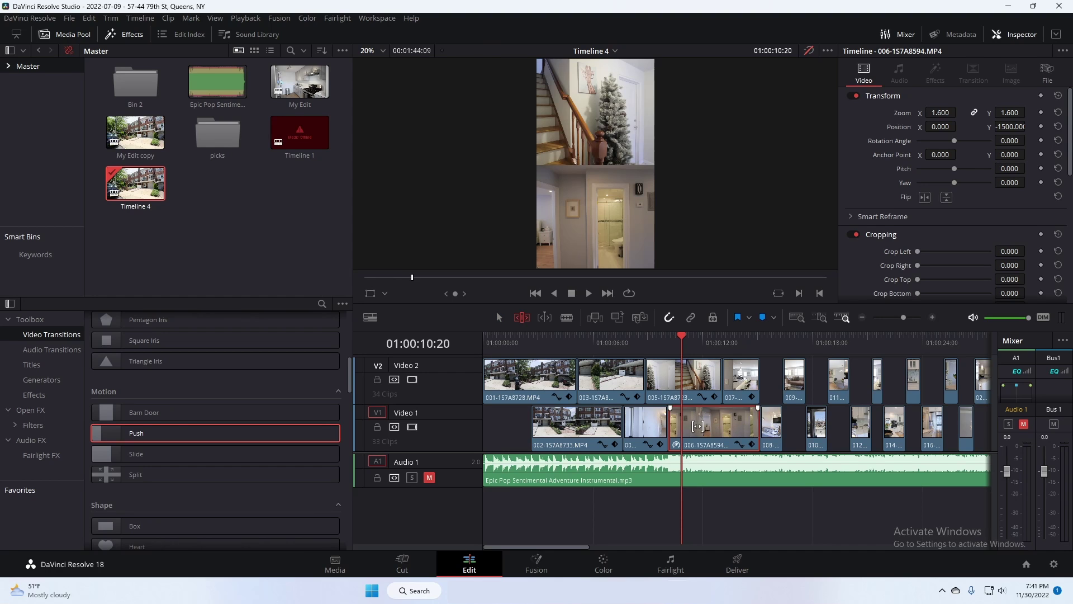
- Slip clip 006's footage by +00:16 and extend clips 007–010 to close their gaps
{"action": "left_click_drag", "start_coordinate": [698, 426], "coordinate": [711, 426]}
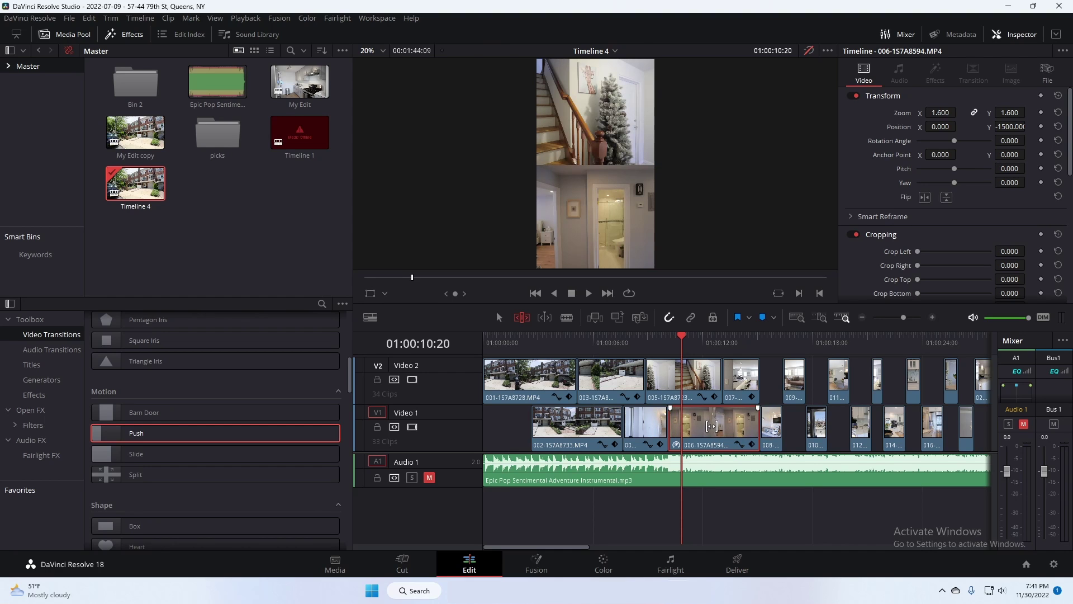
{"action": "key", "text": "a"}
{"action": "left_click_drag", "start_coordinate": [752, 379], "coordinate": [777, 381]}
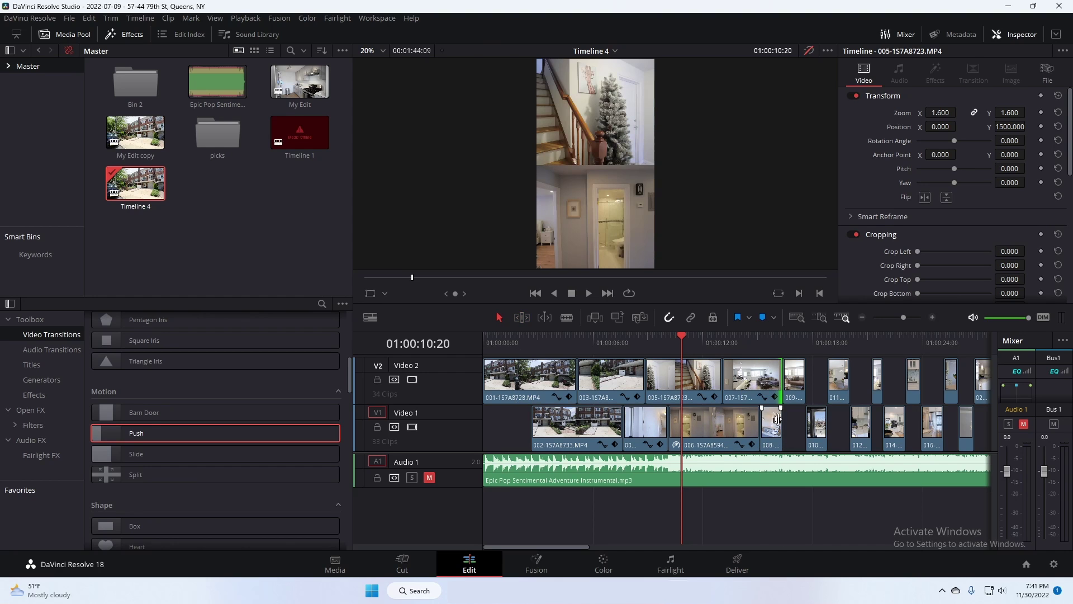
{"action": "left_click_drag", "start_coordinate": [777, 419], "coordinate": [805, 419]}
{"action": "left_click_drag", "start_coordinate": [797, 381], "coordinate": [820, 381]}
{"action": "left_click_drag", "start_coordinate": [821, 423], "coordinate": [848, 423]}
{"action": "left_click_drag", "start_coordinate": [545, 344], "coordinate": [391, 342]}
- Preview the edit, then extend clips through 030 so it meets clip 032
{"action": "key", "text": "space"}
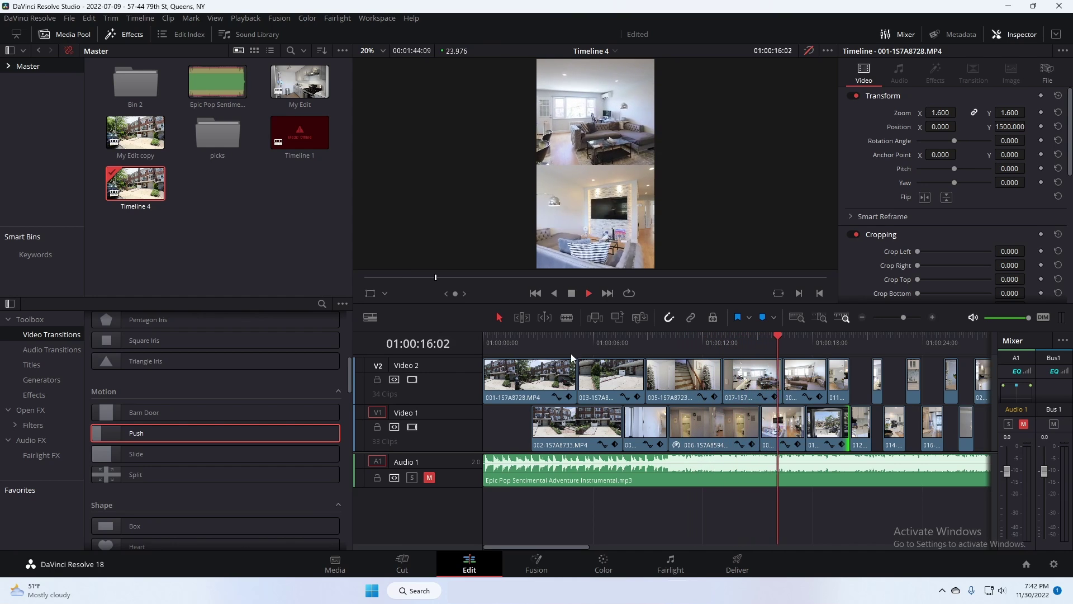
{"action": "key", "text": "space"}
{"action": "scroll", "coordinate": [757, 410], "scroll_direction": "down", "scroll_amount": 3}
{"action": "scroll", "coordinate": [702, 414], "scroll_direction": "up", "scroll_amount": 5}
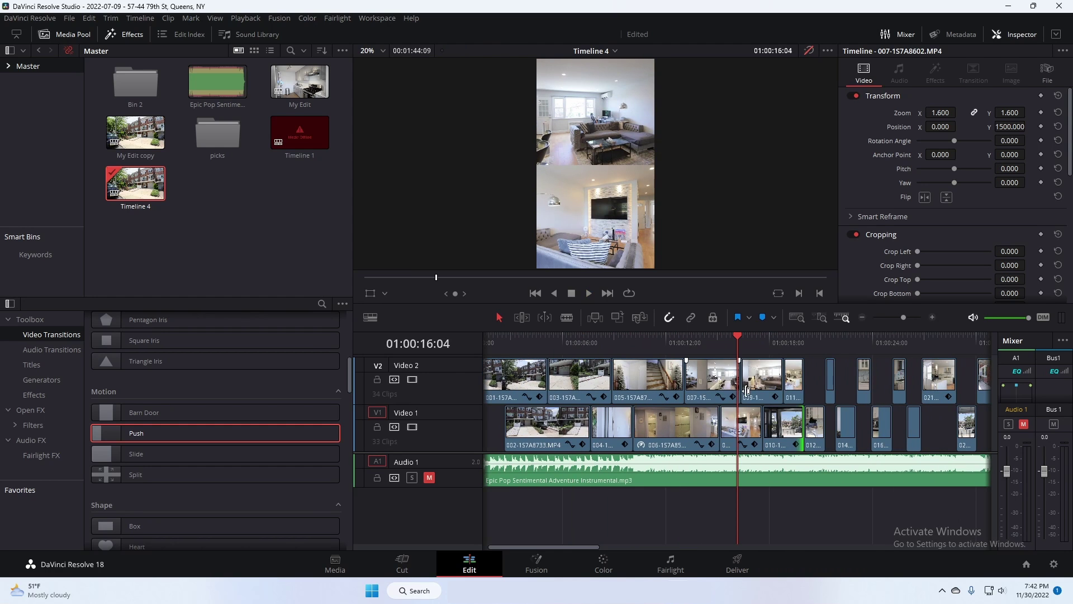
{"action": "left_click_drag", "start_coordinate": [713, 383], "coordinate": [858, 384]}
{"action": "scroll", "coordinate": [727, 414], "scroll_direction": "right", "scroll_amount": 5}
{"action": "scroll", "coordinate": [638, 481], "scroll_direction": "right", "scroll_amount": 5}
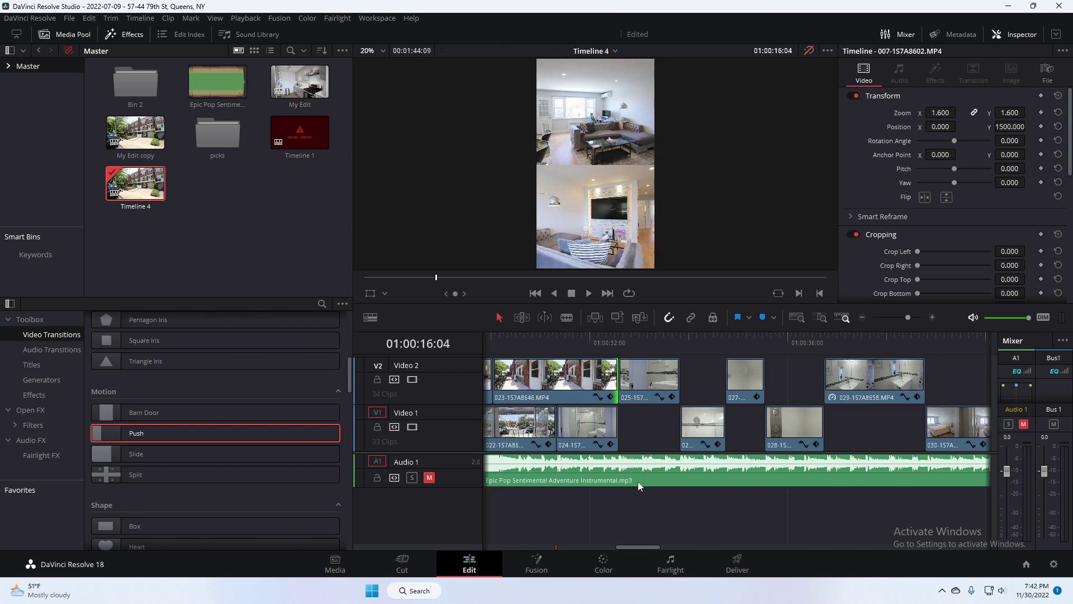
{"action": "left_click_drag", "start_coordinate": [626, 377], "coordinate": [732, 386]}
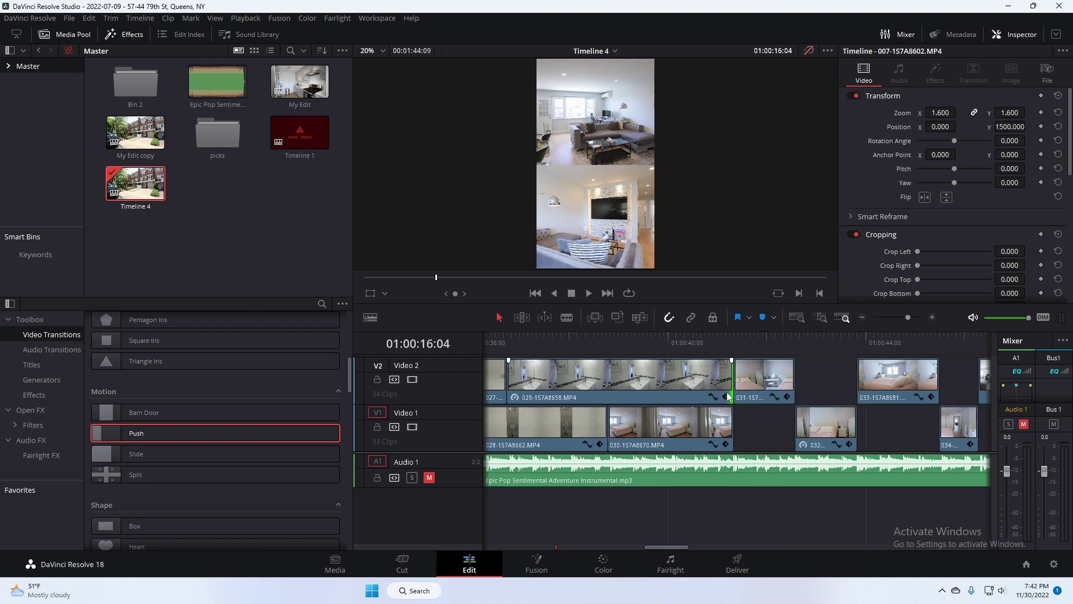
{"action": "left_click_drag", "start_coordinate": [726, 423], "coordinate": [795, 423]}
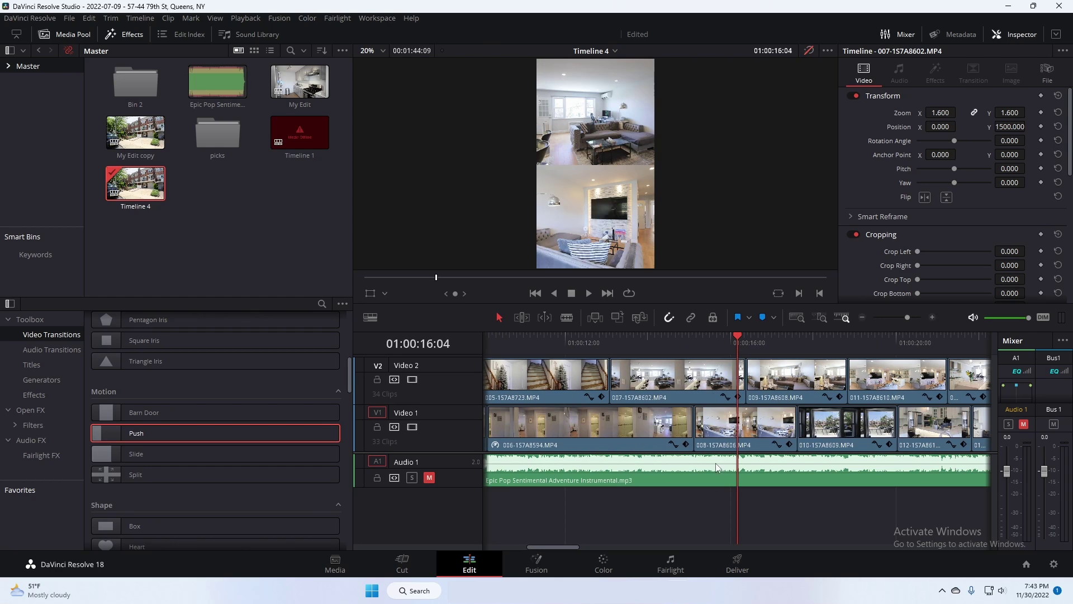
- Extend clips 031 through 034 to close the gaps between them
{"action": "left_click_drag", "start_coordinate": [560, 547], "coordinate": [685, 544]}
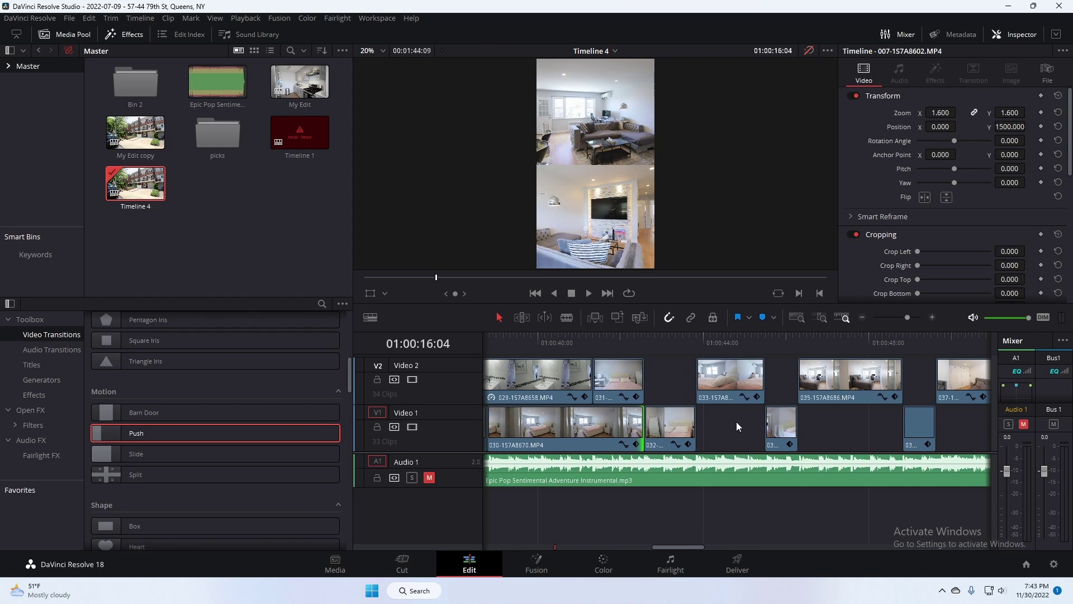
{"action": "left_click", "coordinate": [624, 381]}
{"action": "left_click_drag", "start_coordinate": [639, 383], "coordinate": [694, 384]}
{"action": "left_click_drag", "start_coordinate": [690, 422], "coordinate": [758, 418]}
{"action": "left_click_drag", "start_coordinate": [758, 382], "coordinate": [795, 384]}
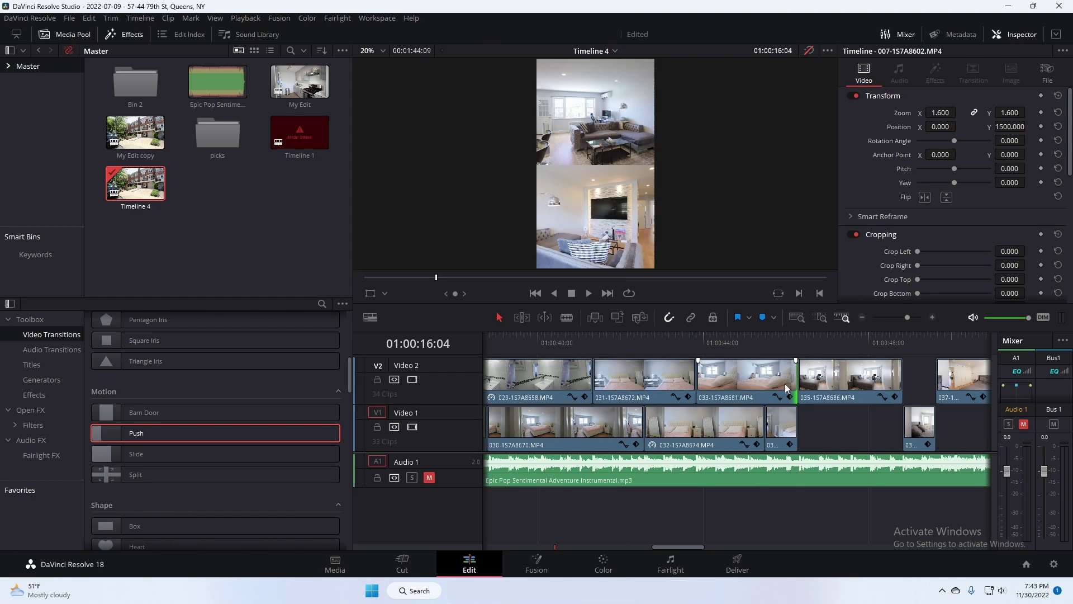
{"action": "left_click_drag", "start_coordinate": [792, 423], "coordinate": [894, 430]}
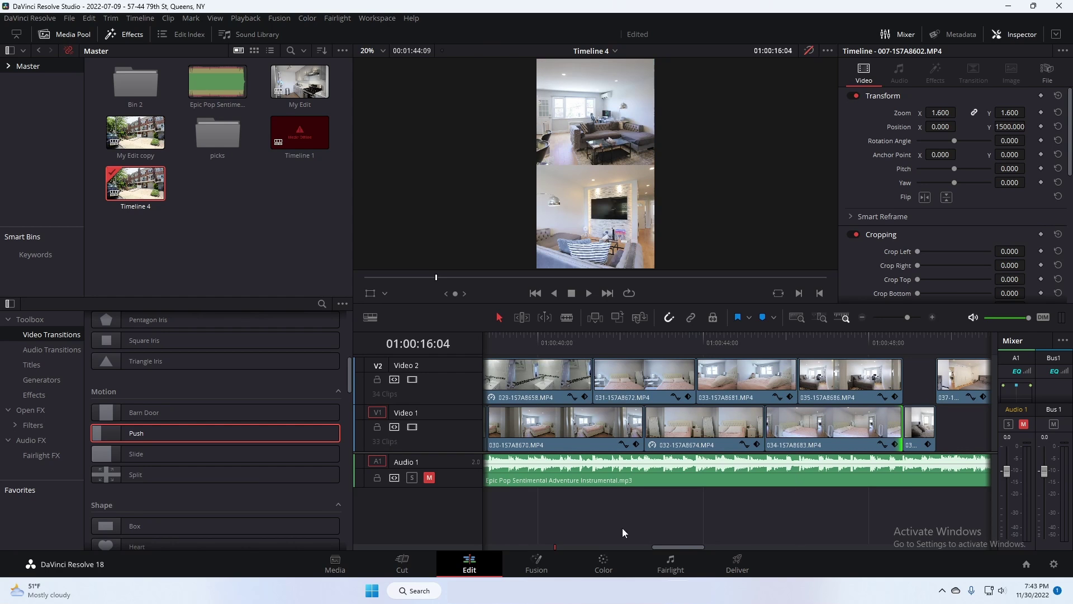
- Extend the short clip 036 on Video 1 to meet clip 038
{"action": "left_click_drag", "start_coordinate": [681, 549], "coordinate": [705, 549]}
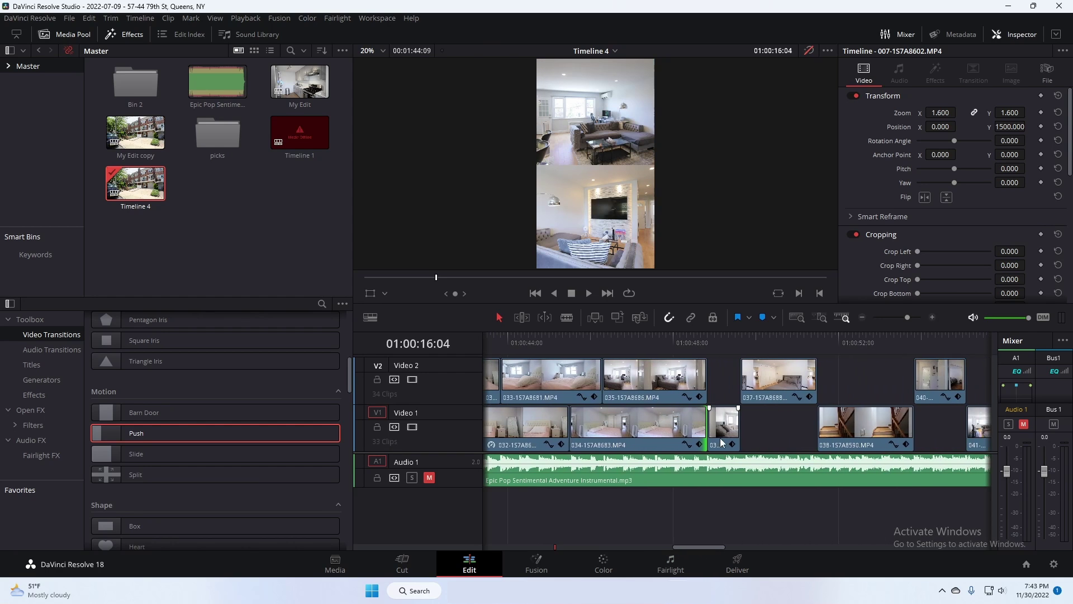
{"action": "left_click", "coordinate": [730, 425]}
{"action": "left_click_drag", "start_coordinate": [733, 425], "coordinate": [816, 425]}
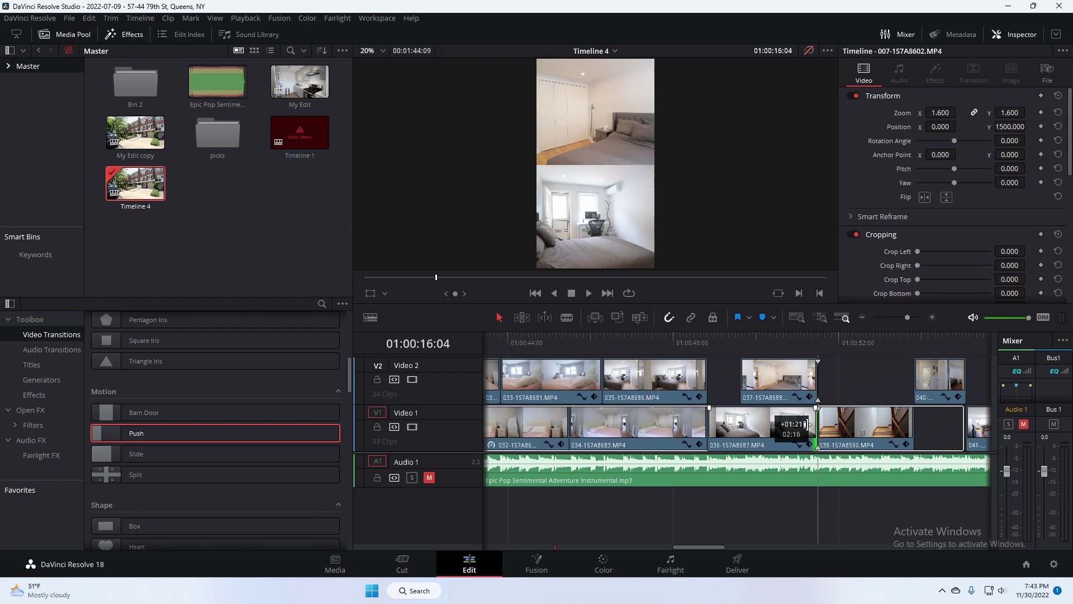
{"action": "right_click", "coordinate": [756, 426]}
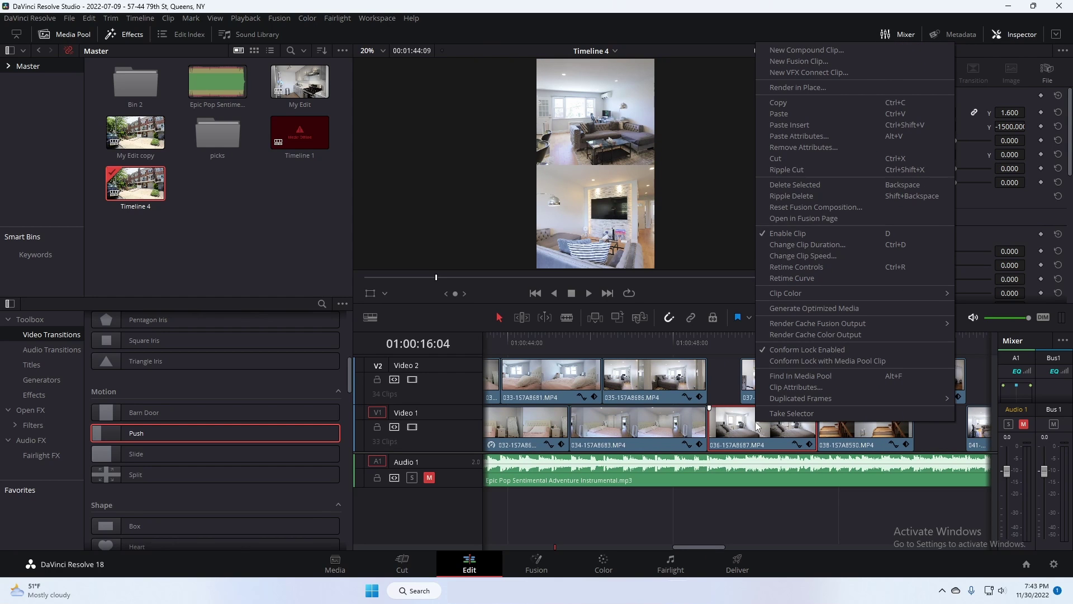
{"action": "left_click", "coordinate": [832, 256]}
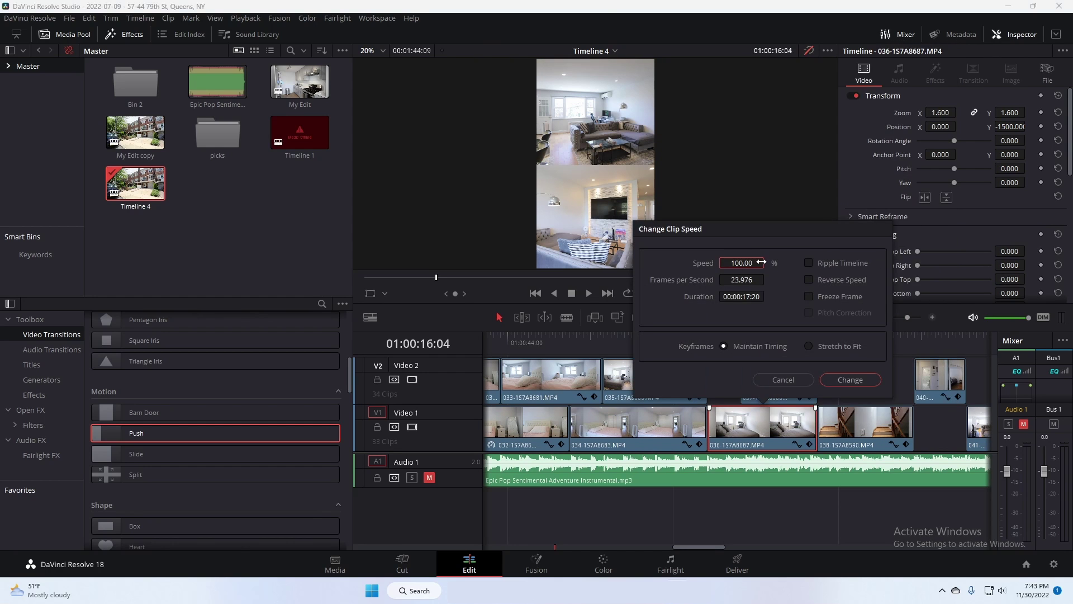
{"action": "left_click", "coordinate": [803, 380]}
{"action": "left_click", "coordinate": [689, 393]}
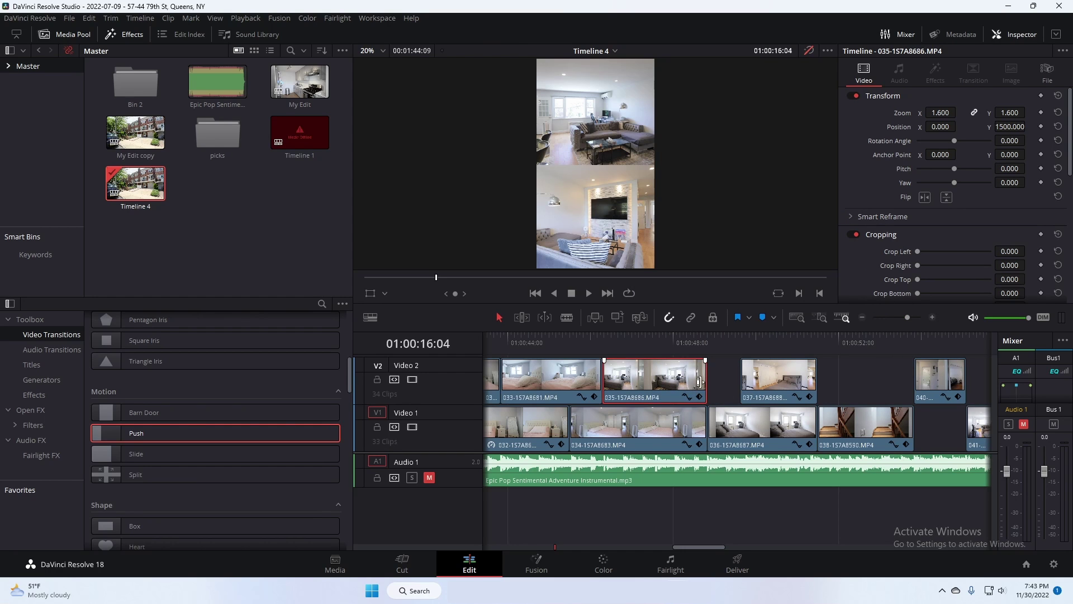
- Extend clips 035 through 042 on both tracks to close their gaps
{"action": "left_click_drag", "start_coordinate": [699, 382], "coordinate": [749, 386]}
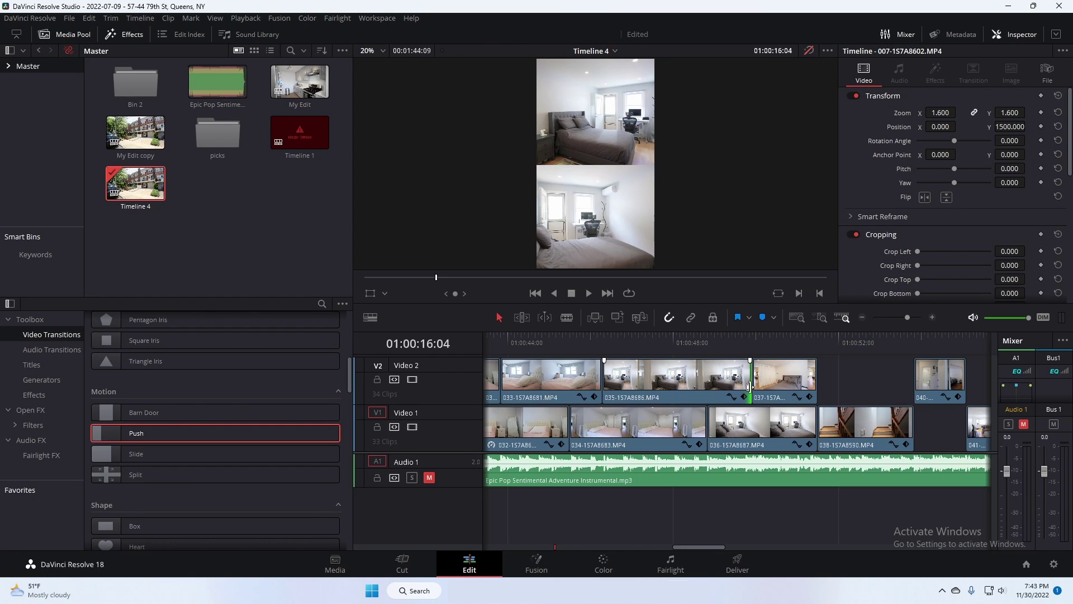
{"action": "left_click_drag", "start_coordinate": [816, 385], "coordinate": [914, 386]}
{"action": "left_click_drag", "start_coordinate": [912, 434], "coordinate": [965, 433]}
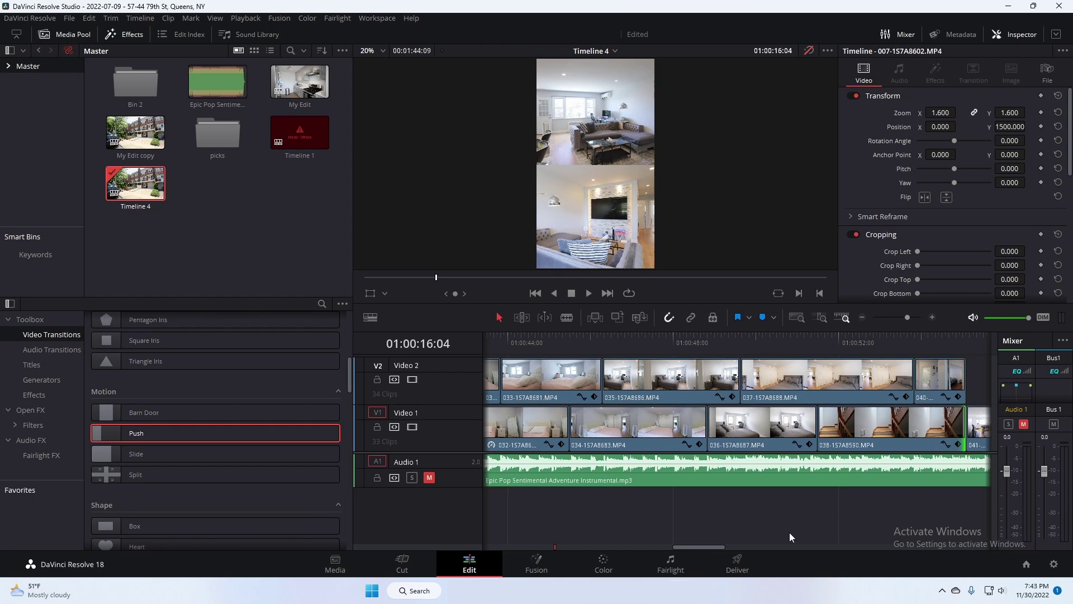
{"action": "scroll", "coordinate": [628, 447], "scroll_direction": "right", "scroll_amount": 5}
{"action": "left_click_drag", "start_coordinate": [634, 447], "coordinate": [741, 447]}
{"action": "left_click", "coordinate": [766, 449]}
{"action": "left_click_drag", "start_coordinate": [739, 500], "coordinate": [791, 501]}
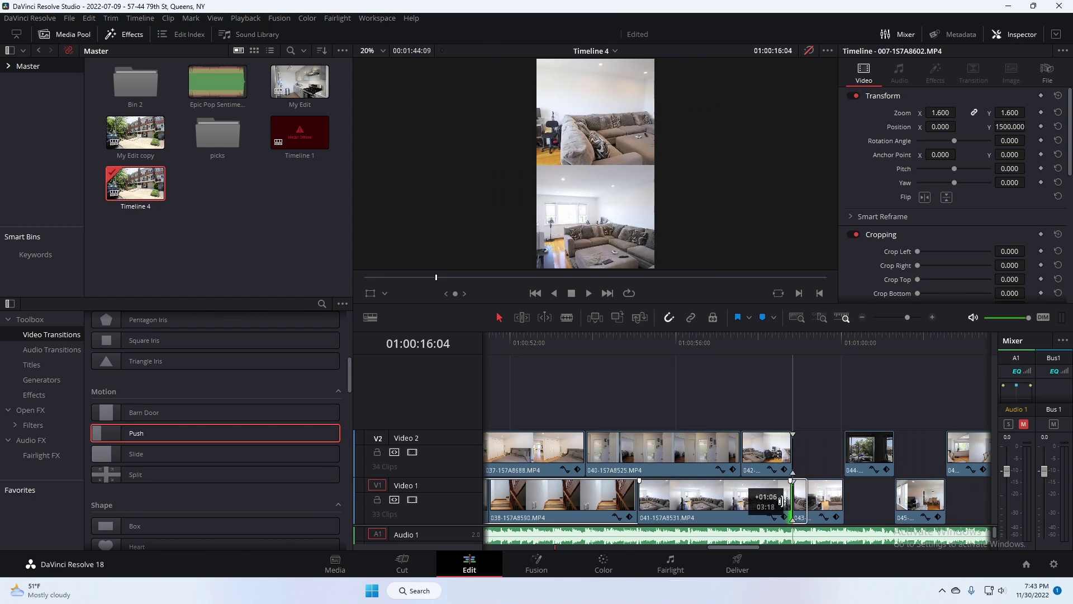
{"action": "left_click_drag", "start_coordinate": [786, 452], "coordinate": [842, 453]}
- Undo a stray ripple trim, then extend clips 043 through 068 up to 1S7A8702
{"action": "key", "text": "t"}
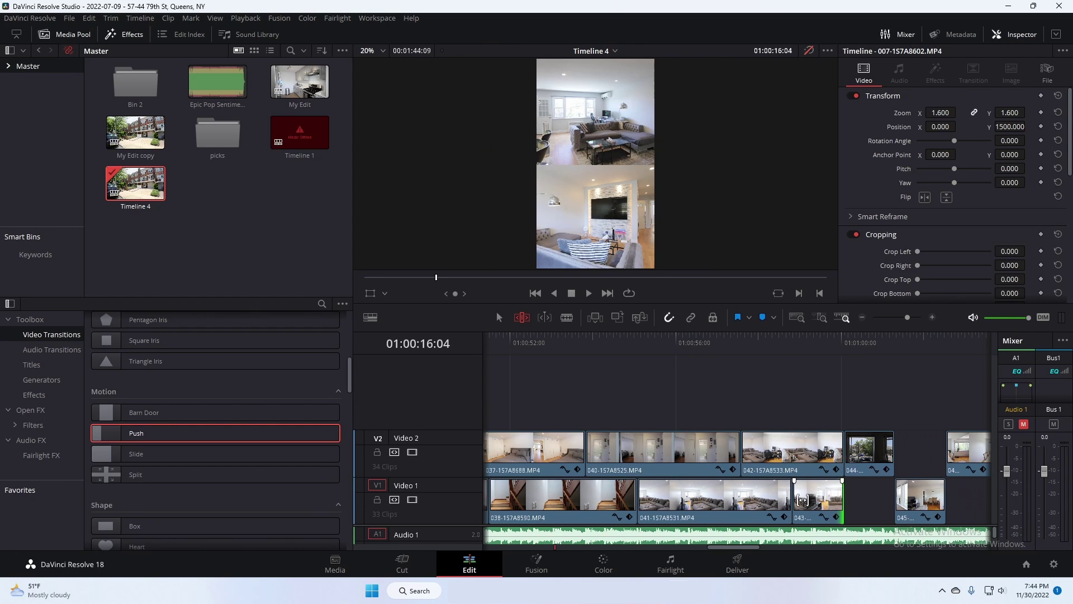
{"action": "left_click_drag", "start_coordinate": [839, 498], "coordinate": [889, 498]}
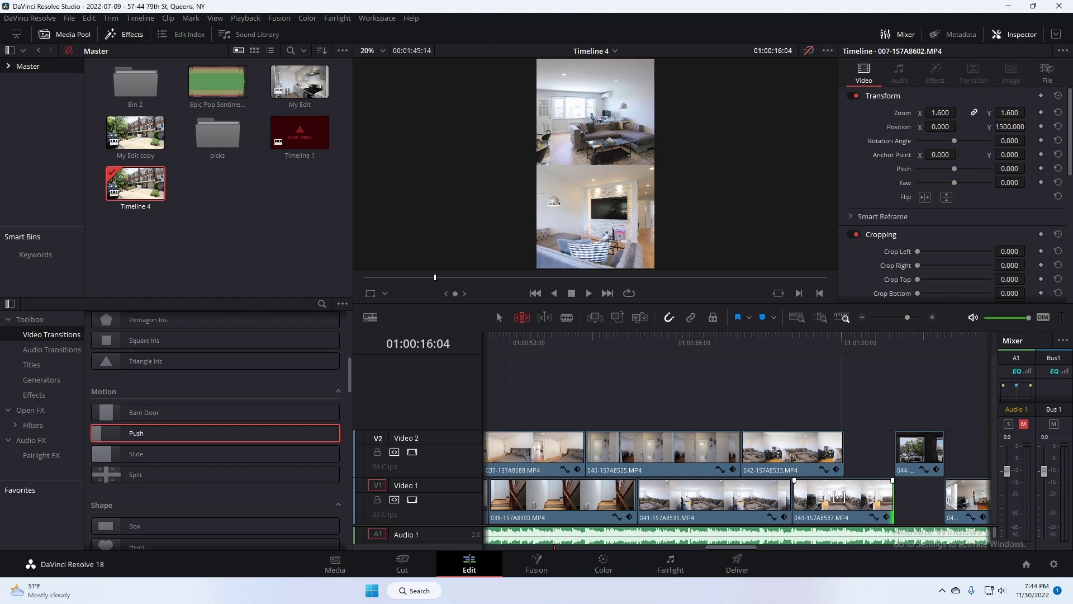
{"action": "key", "text": "ctrl+z"}
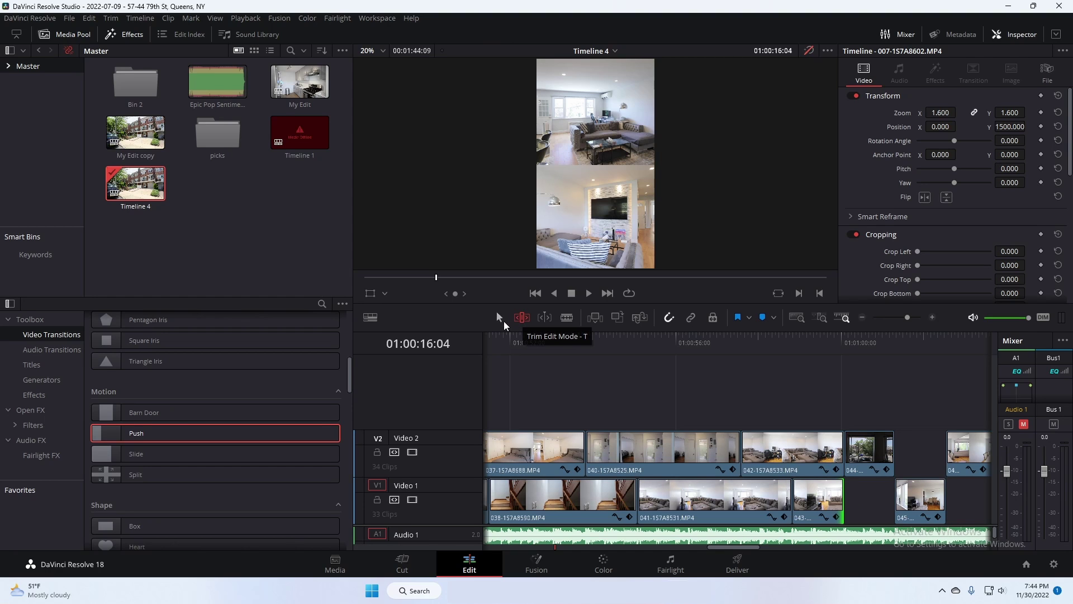
{"action": "left_click", "coordinate": [499, 318]}
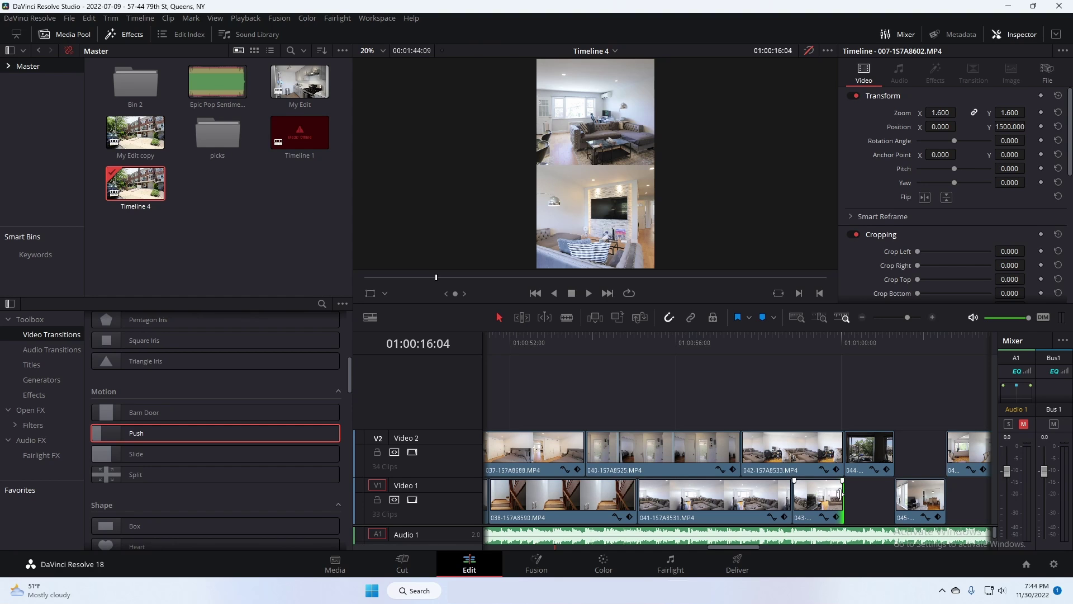
{"action": "left_click_drag", "start_coordinate": [838, 494], "coordinate": [887, 502]}
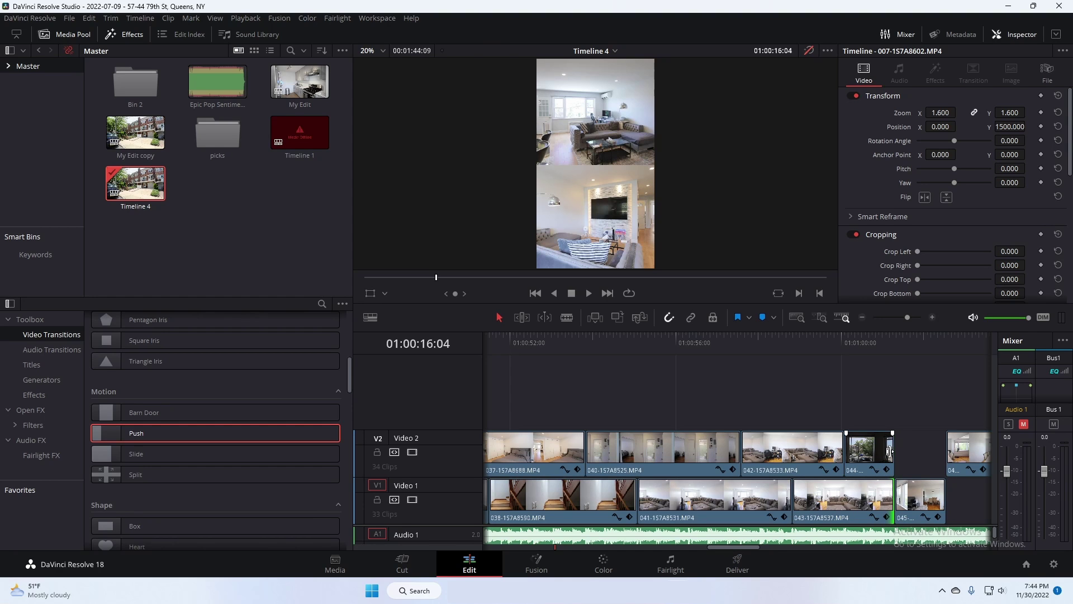
{"action": "left_click_drag", "start_coordinate": [888, 452], "coordinate": [944, 451]}
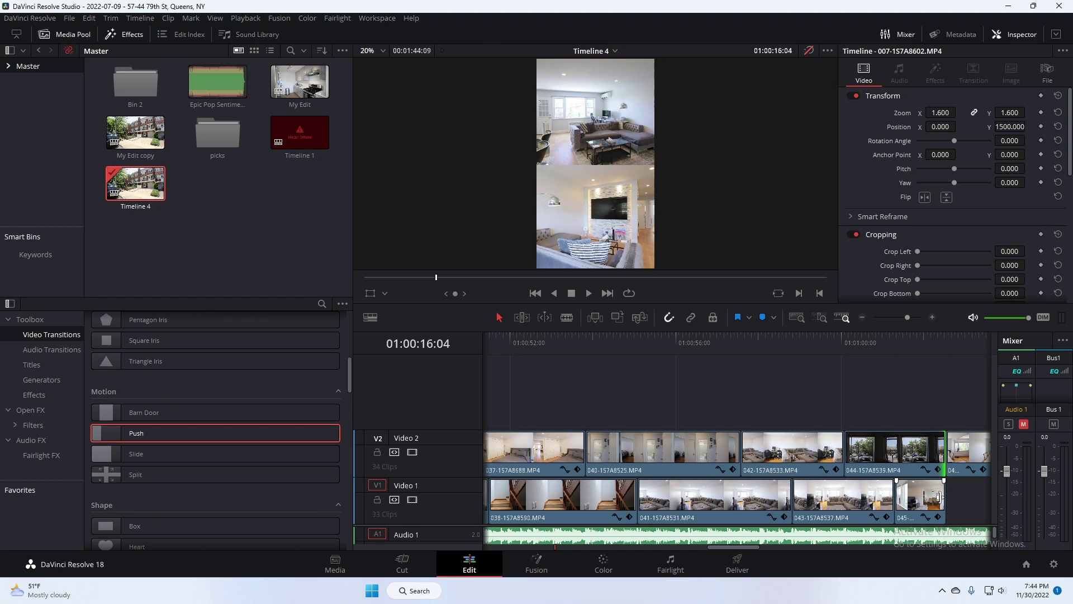
{"action": "left_click_drag", "start_coordinate": [939, 497], "coordinate": [914, 501]}
{"action": "left_click_drag", "start_coordinate": [913, 452], "coordinate": [887, 457]}
{"action": "left_click_drag", "start_coordinate": [788, 453], "coordinate": [835, 452]}
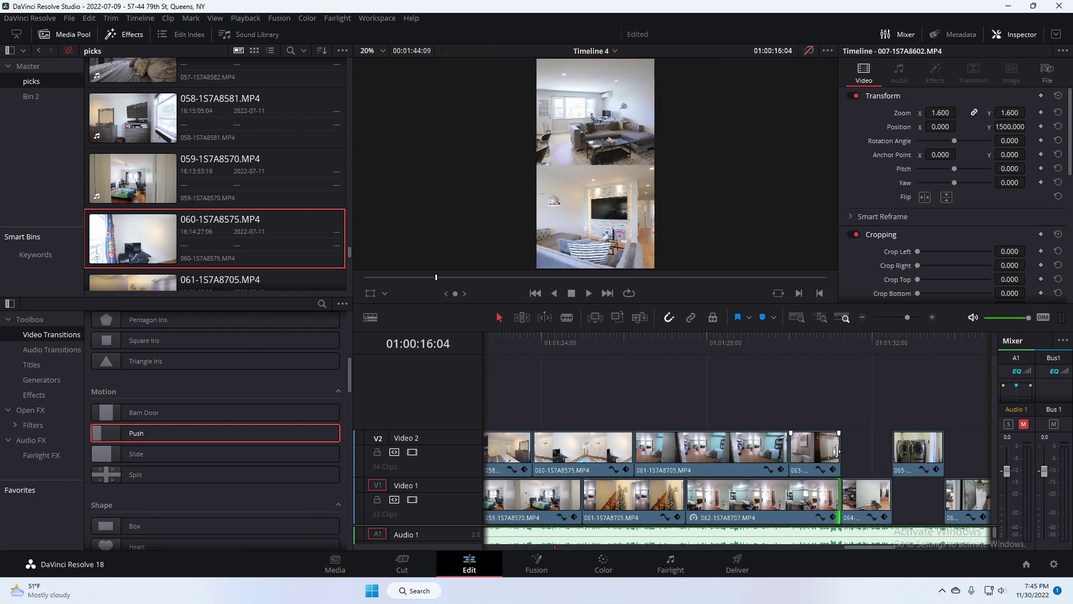
{"action": "left_click_drag", "start_coordinate": [858, 547], "coordinate": [917, 547]}
{"action": "left_click_drag", "start_coordinate": [598, 500], "coordinate": [667, 503]}
{"action": "left_click_drag", "start_coordinate": [702, 355], "coordinate": [685, 370]}
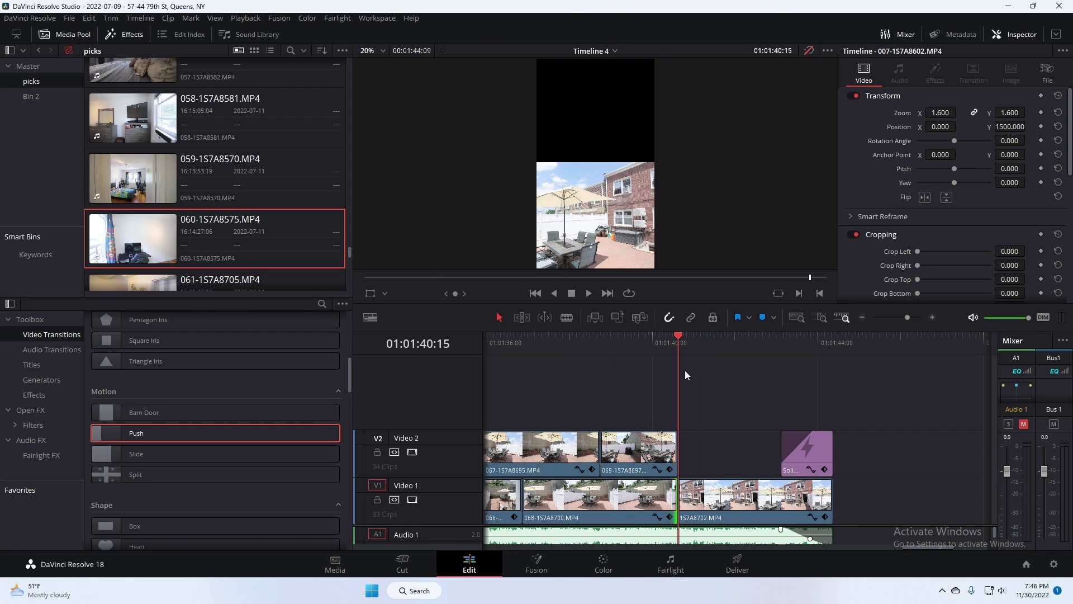
- Give clip 1S7A8702 a Position Y of about 105 and a Zoom of 3.3
{"action": "left_click", "coordinate": [716, 507]}
{"action": "left_click_drag", "start_coordinate": [1009, 126], "coordinate": [1029, 126]}
{"action": "left_click_drag", "start_coordinate": [941, 112], "coordinate": [959, 113]}
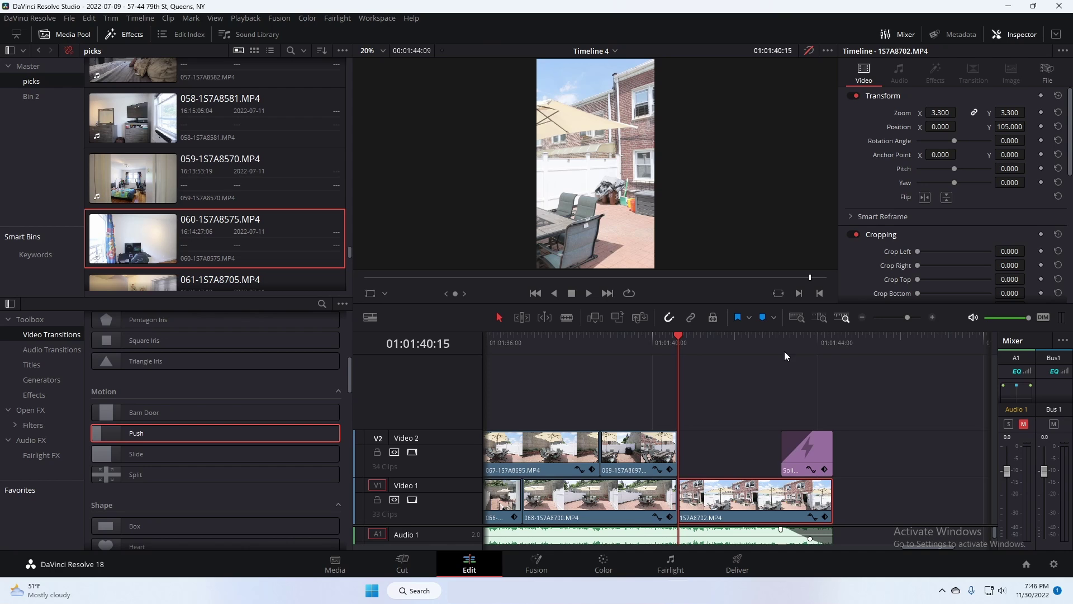
{"action": "key", "text": "Home"}
{"action": "key", "text": "shift+z"}
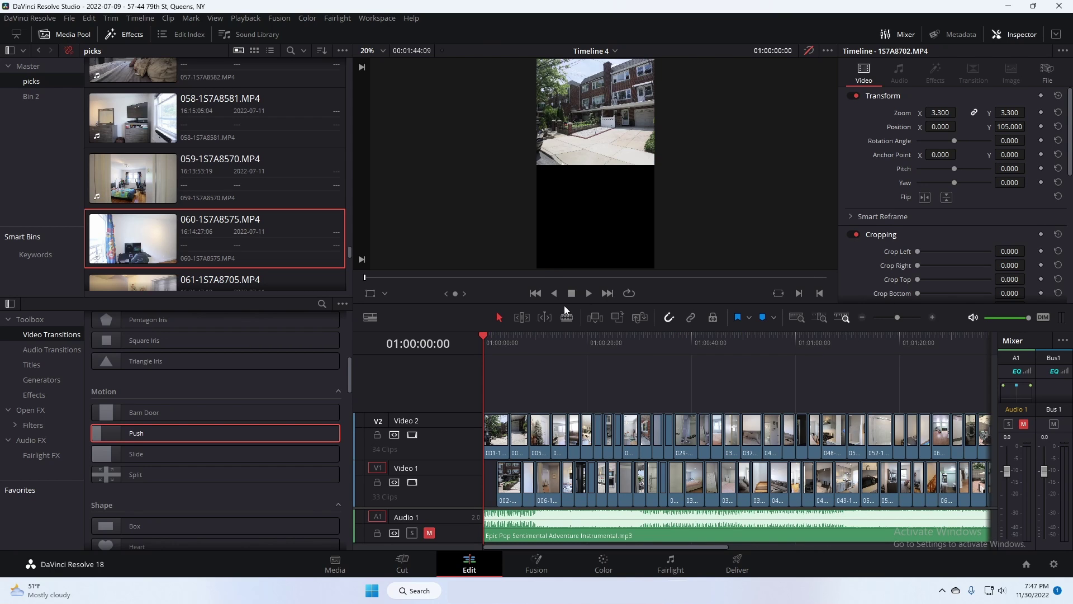
{"action": "left_click", "coordinate": [589, 294]}
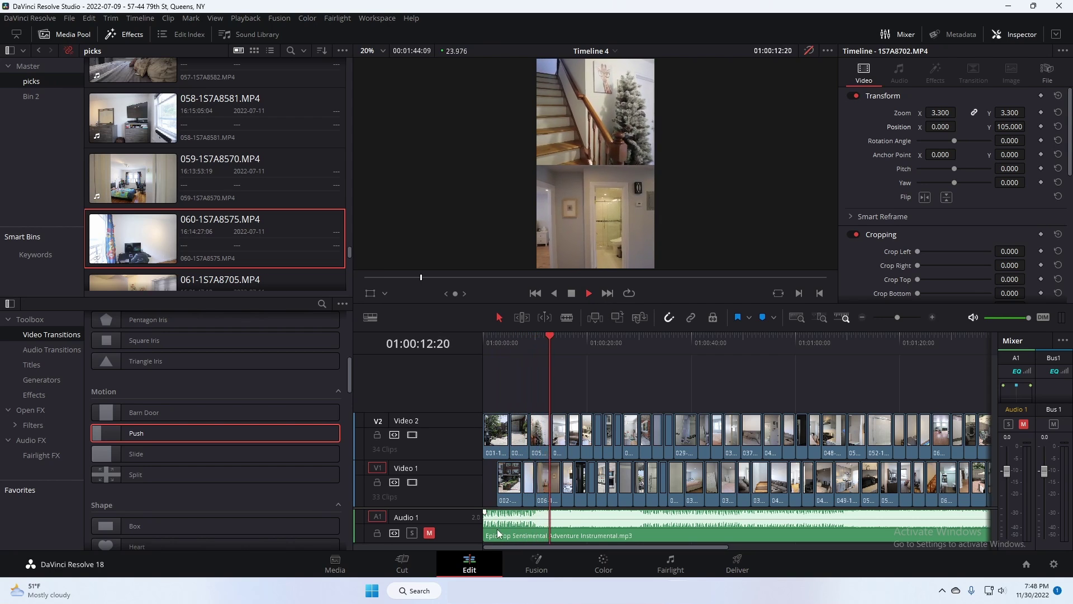
{"action": "left_click", "coordinate": [432, 534]}
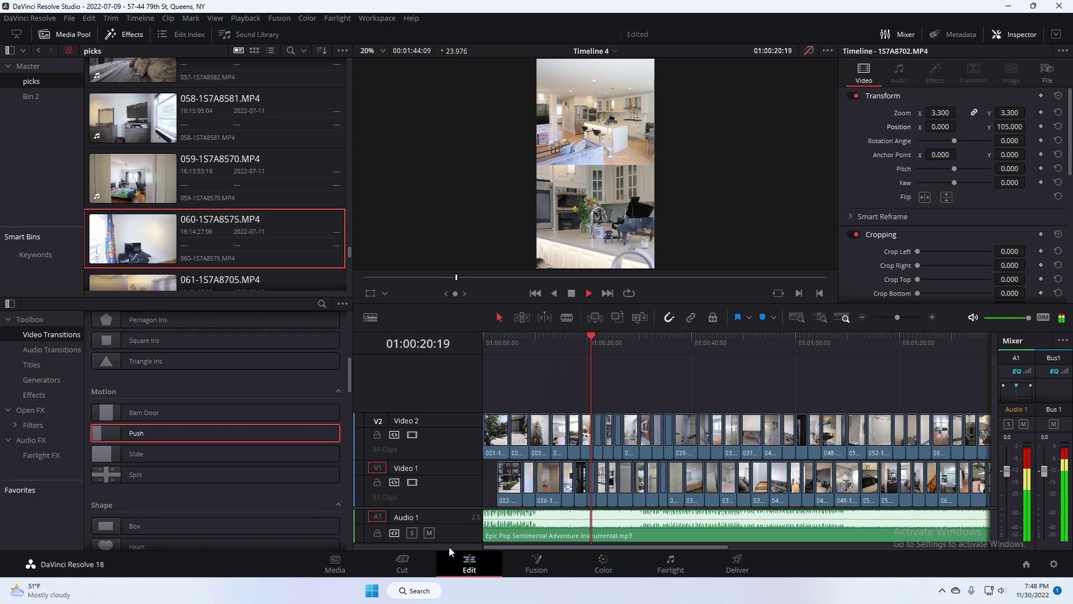
{"action": "left_click", "coordinate": [428, 533]}
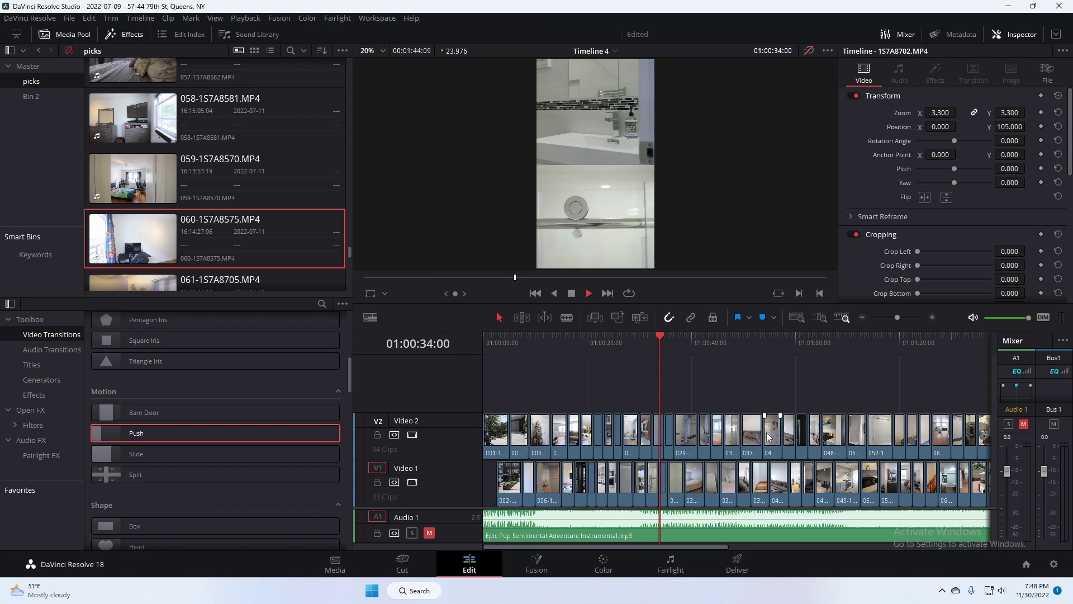
{"action": "key", "text": "space"}
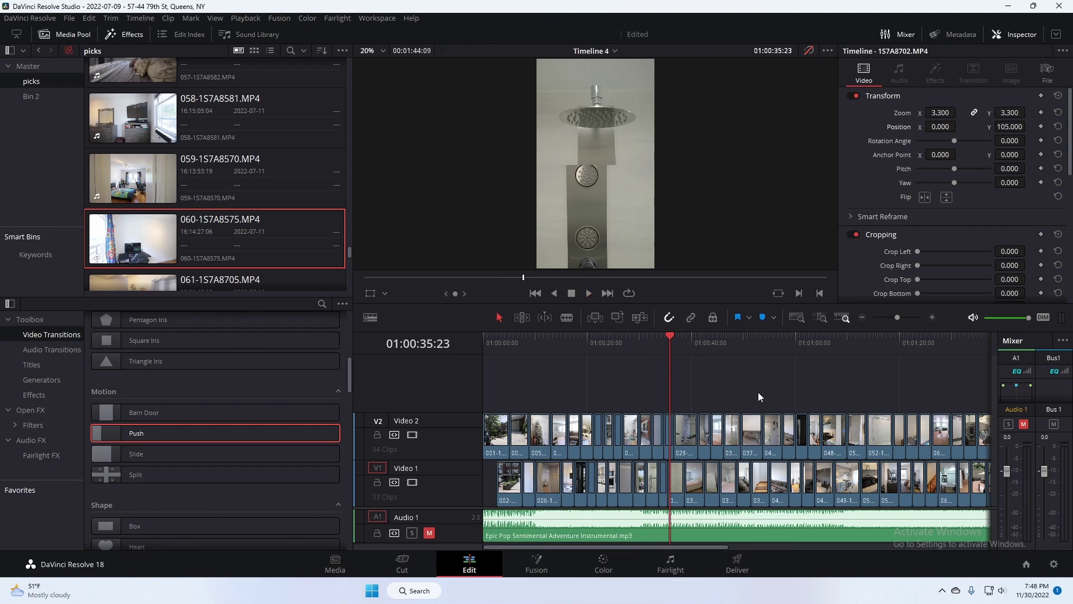
{"action": "key", "text": "ctrl+minus"}
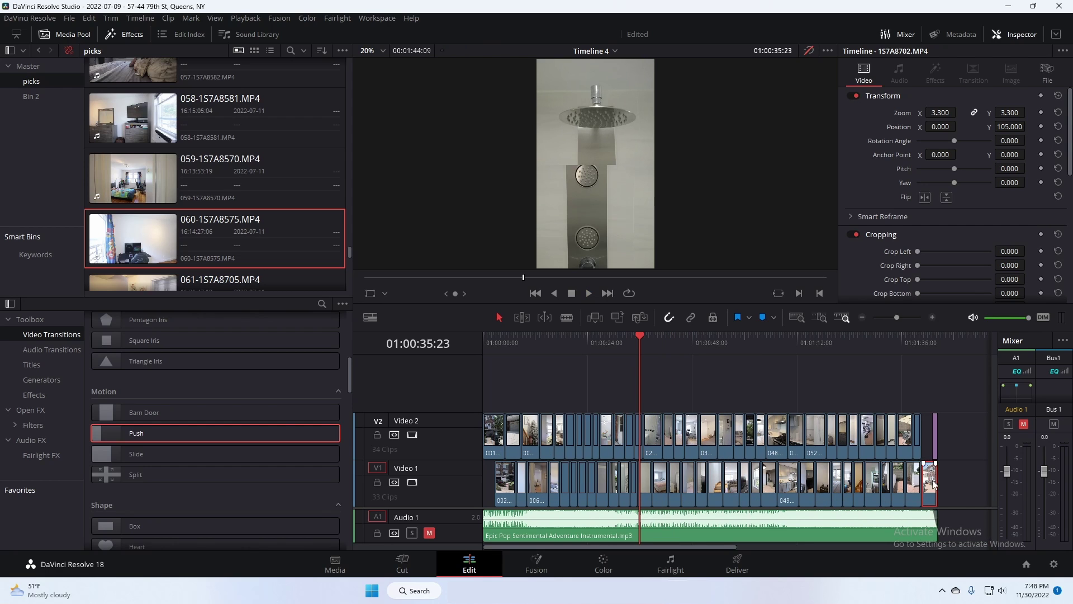
- Select all Video 2 clips and add Push to their selected edit points and clips
{"action": "left_click_drag", "start_coordinate": [963, 397], "coordinate": [465, 439]}
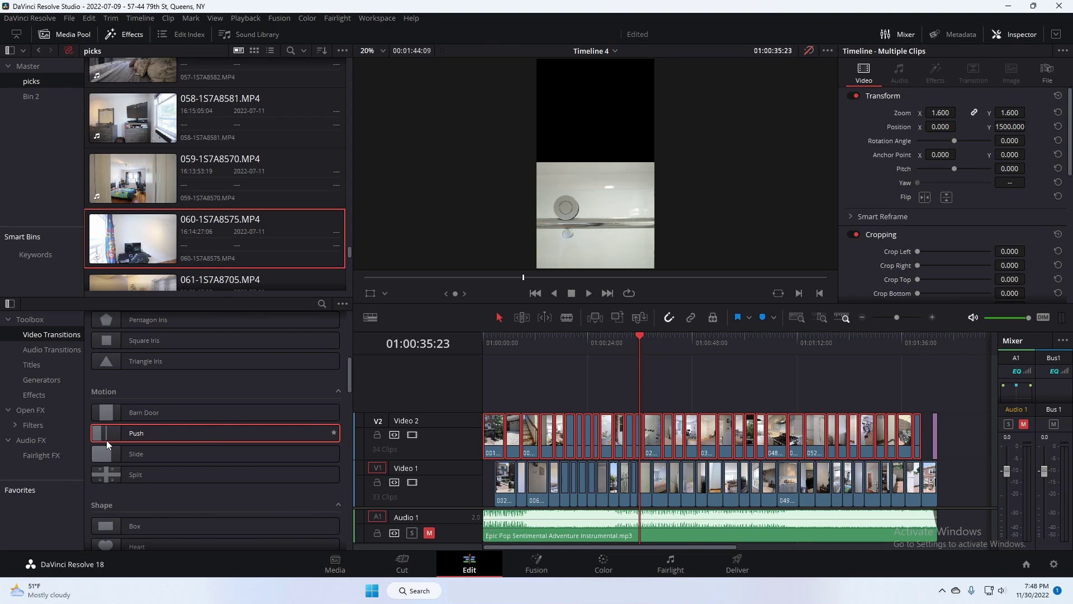
{"action": "mouse_move", "coordinate": [106, 441]}
{"action": "left_mouse_down"}
{"action": "mouse_move", "coordinate": [258, 422]}
{"action": "mouse_move", "coordinate": [119, 441]}
{"action": "left_mouse_up"}
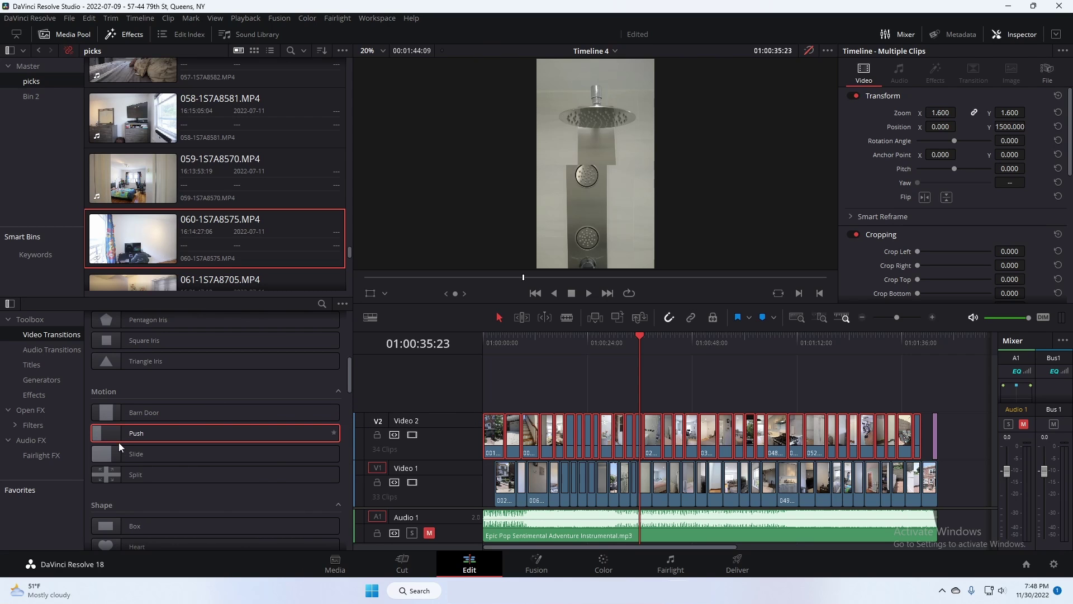
{"action": "right_click", "coordinate": [125, 436]}
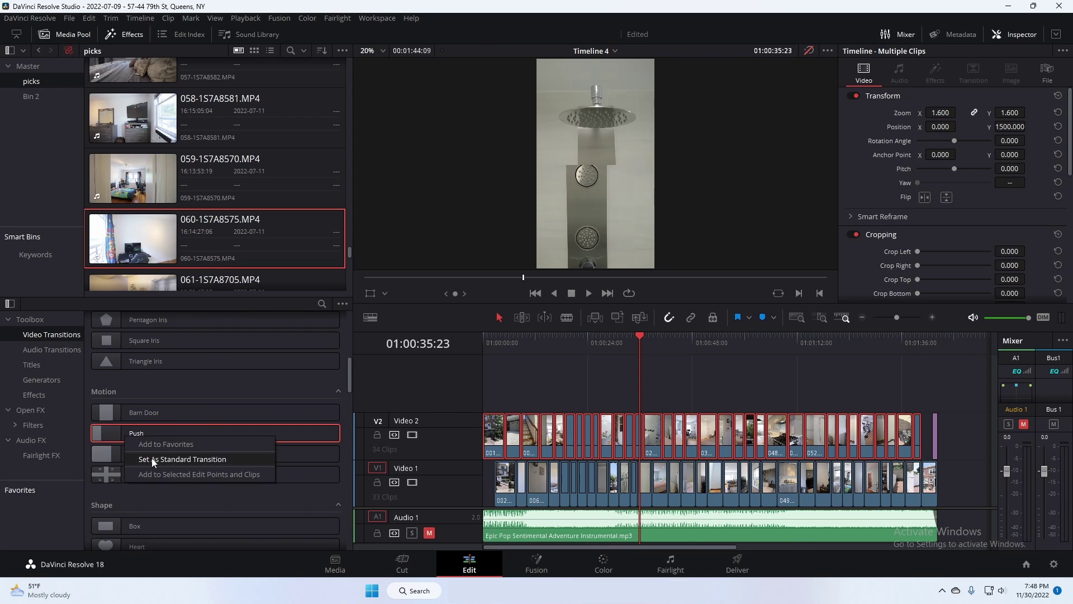
{"action": "left_click", "coordinate": [160, 474]}
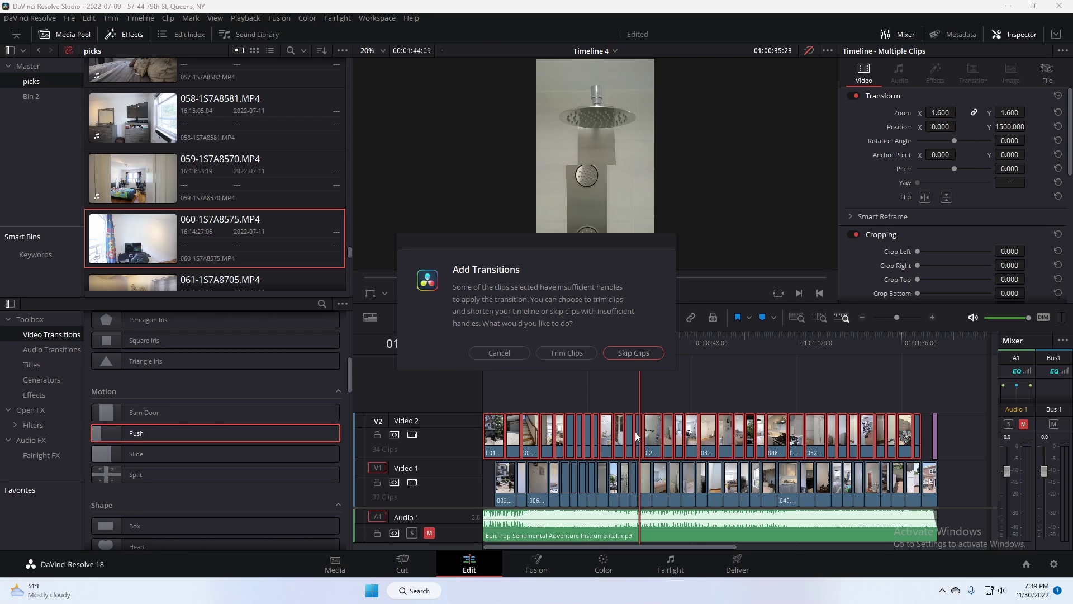
- Skip clips without enough handles so Push lands only on valid Video 2 cuts
{"action": "left_click", "coordinate": [632, 354]}
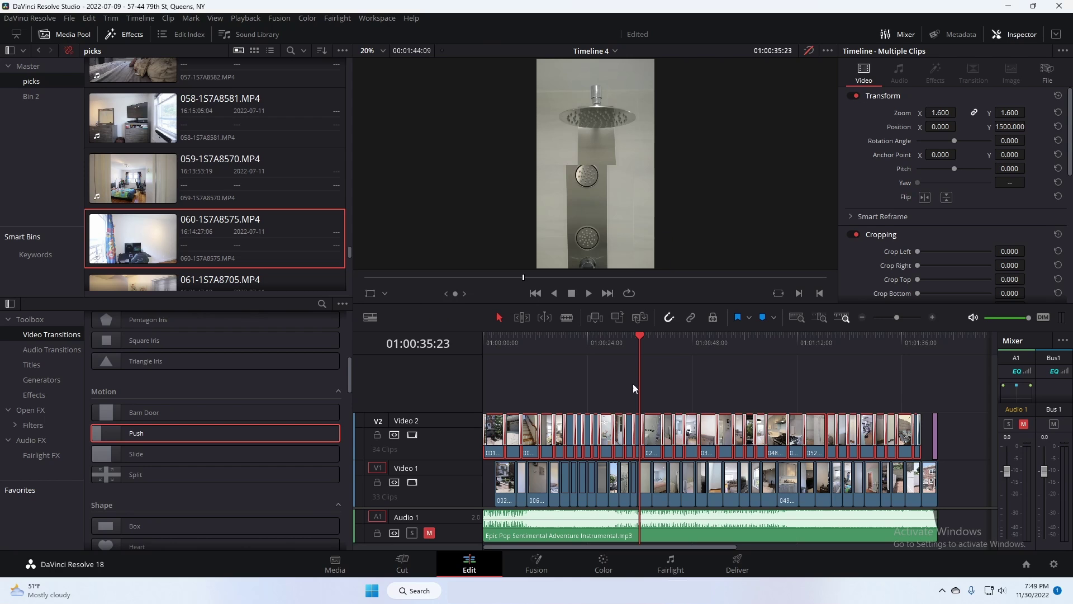
{"action": "scroll", "coordinate": [723, 433], "scroll_direction": "up", "scroll_amount": 3}
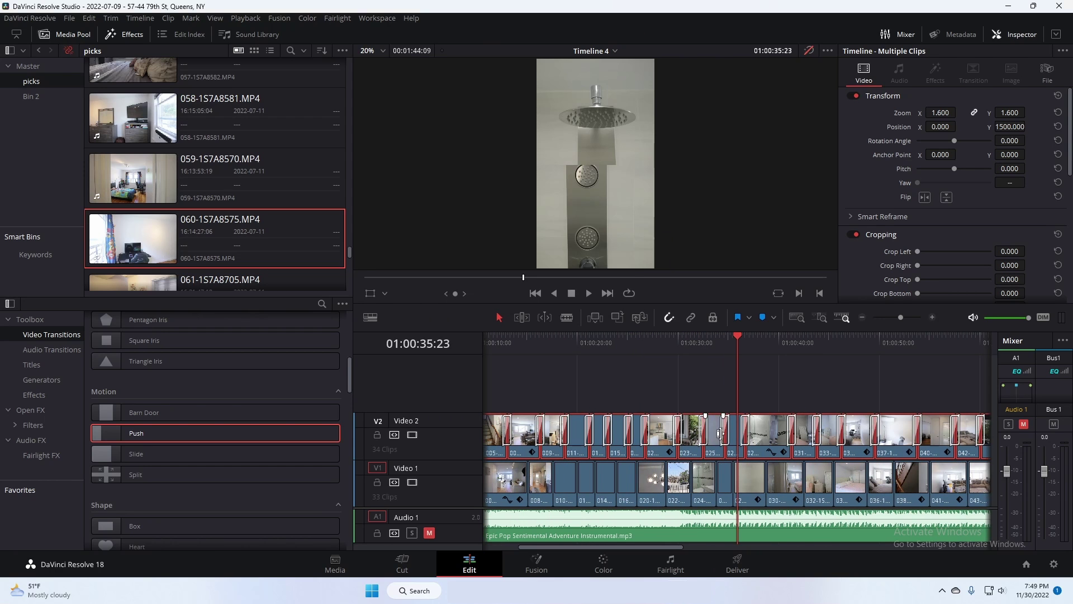
{"action": "left_click_drag", "start_coordinate": [646, 548], "coordinate": [815, 545]}
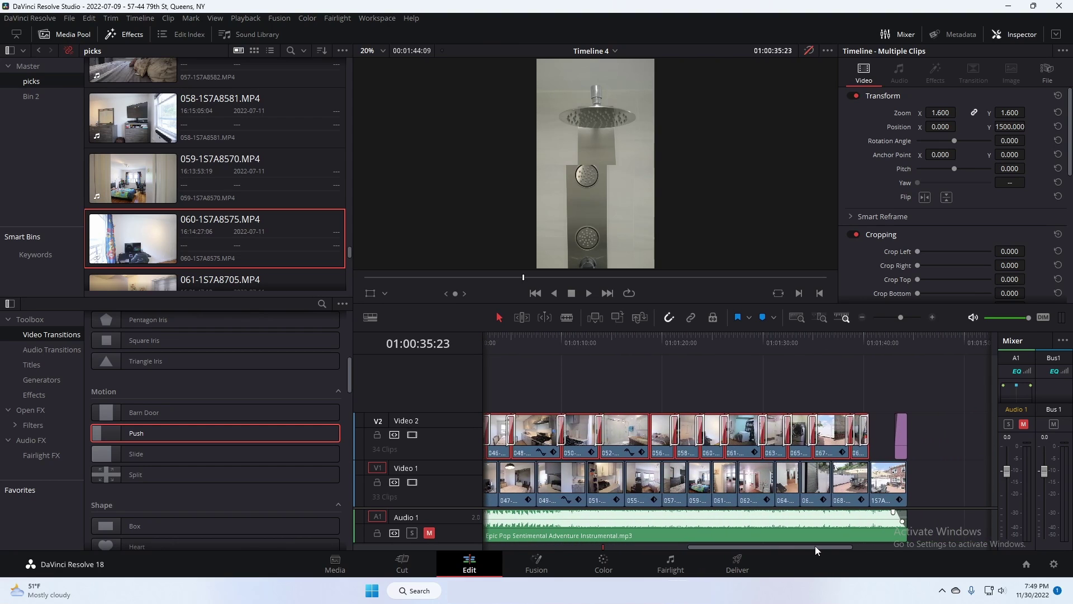
- Slip the footage inside Video 2 clip 052 and drag a Push transition onto it
{"action": "left_click", "coordinate": [642, 419]}
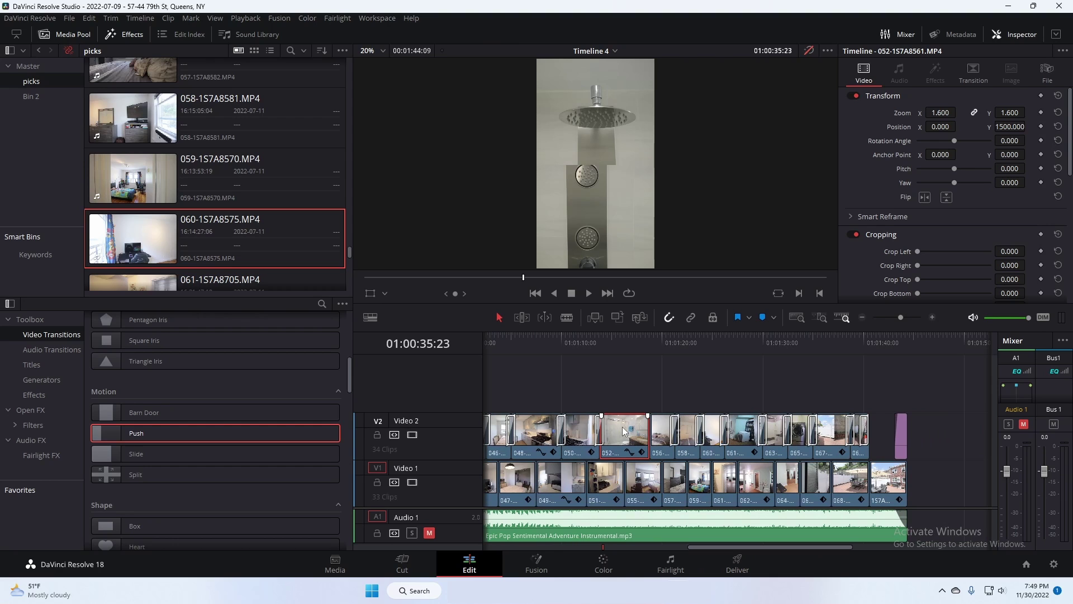
{"action": "key", "text": "t"}
{"action": "left_click_drag", "start_coordinate": [625, 430], "coordinate": [633, 436]}
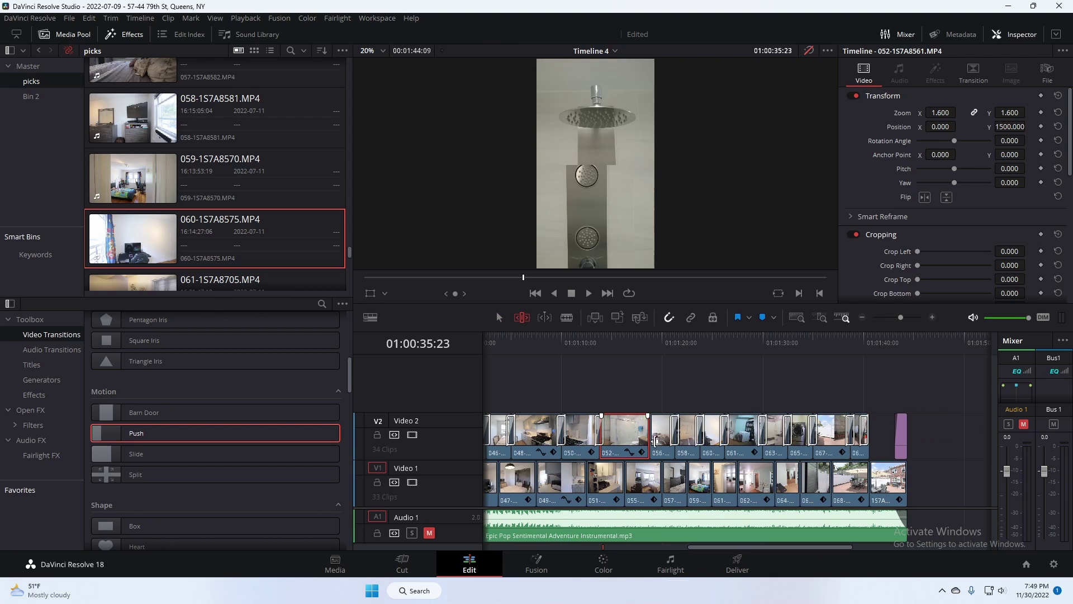
{"action": "key", "text": "shift+z"}
{"action": "key", "text": "ctrl+minus"}
{"action": "key", "text": "ctrl+minus"}
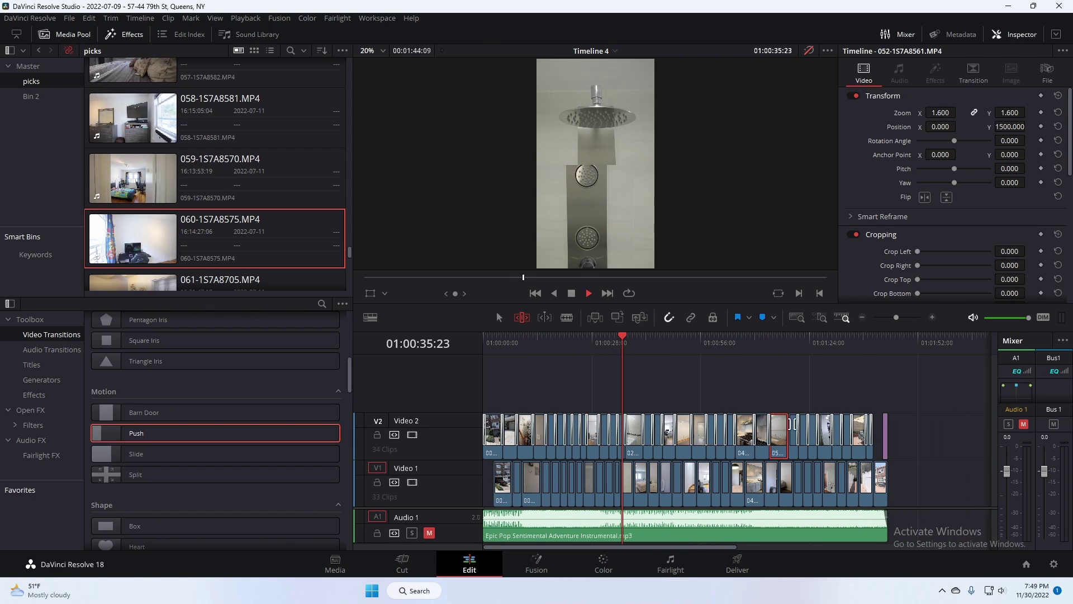
{"action": "key", "text": "ctrl+plus"}
{"action": "key", "text": "ctrl+plus"}
{"action": "left_click_drag", "start_coordinate": [128, 432], "coordinate": [693, 438]}
- Play the stacked edit back from the timeline start, then stop
{"action": "key", "text": "shift+z"}
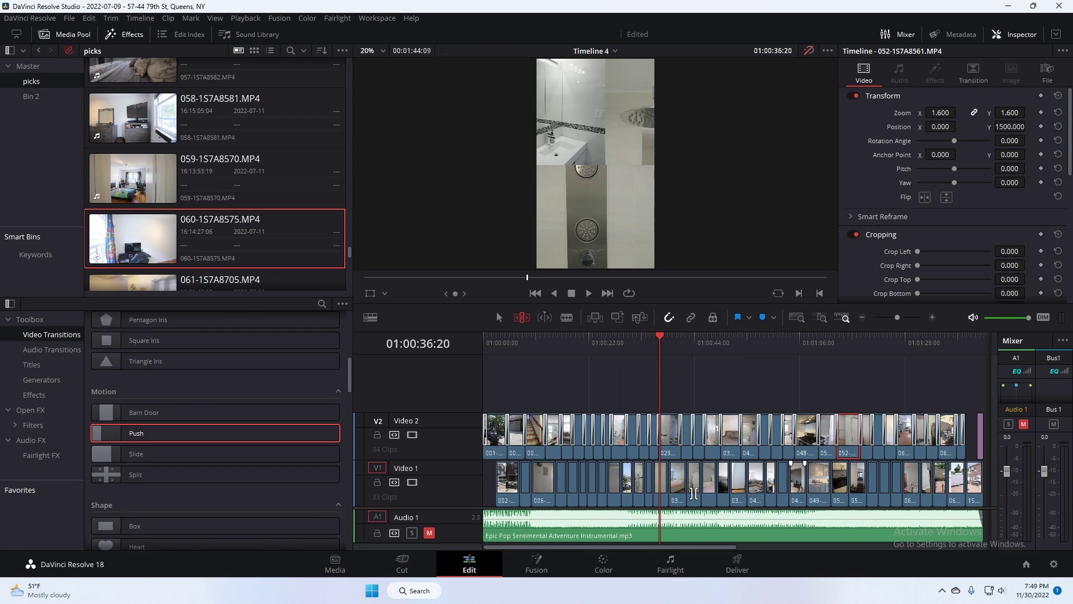
{"action": "key", "text": "Home"}
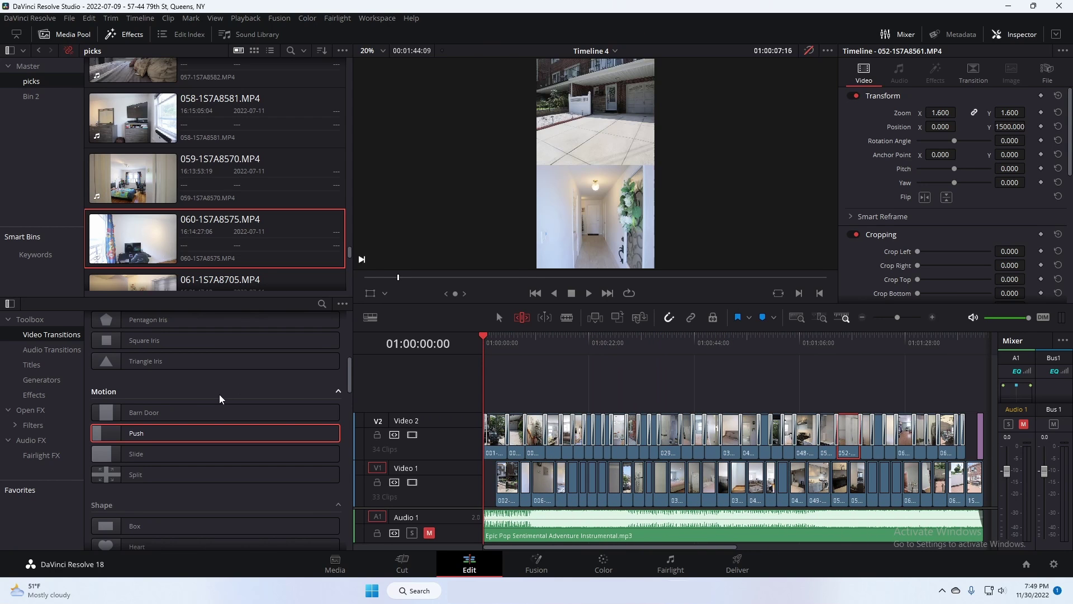
{"action": "left_click", "coordinate": [589, 293]}
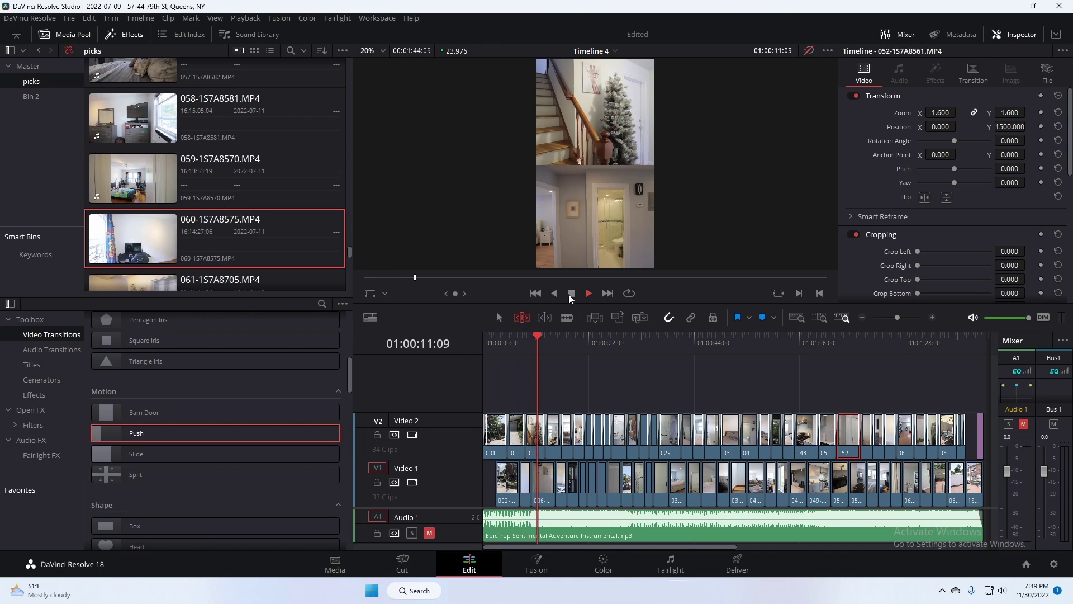
{"action": "key", "text": "space"}
- Select all Video 1 clips and add Push transitions, skipping clips without handles
{"action": "left_click_drag", "start_coordinate": [553, 550], "coordinate": [590, 551]}
{"action": "scroll", "coordinate": [553, 485], "scroll_direction": "left", "scroll_amount": 3}
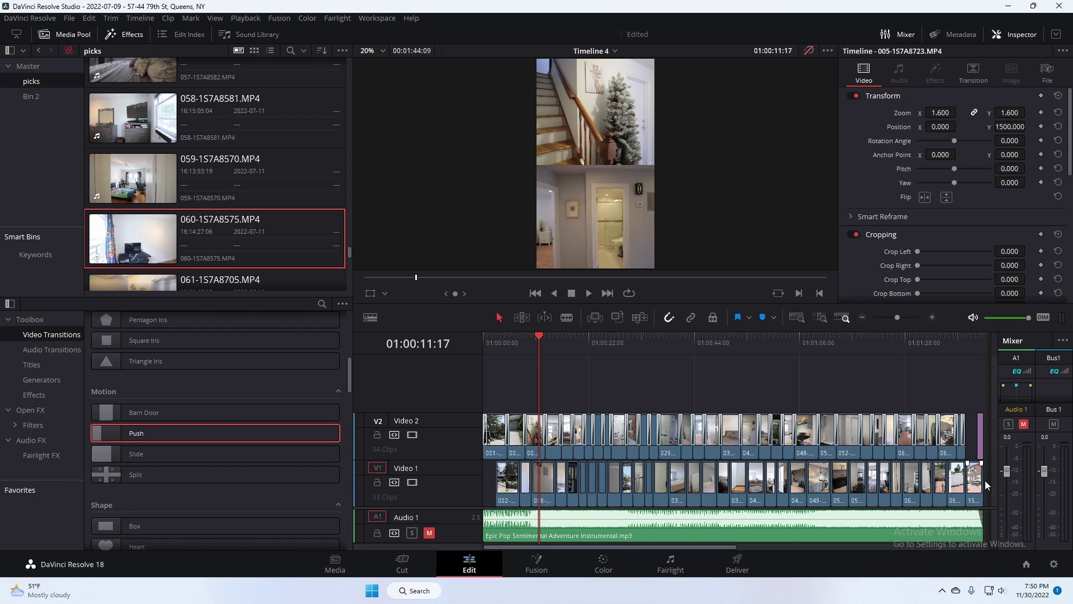
{"action": "key", "text": "alt+y"}
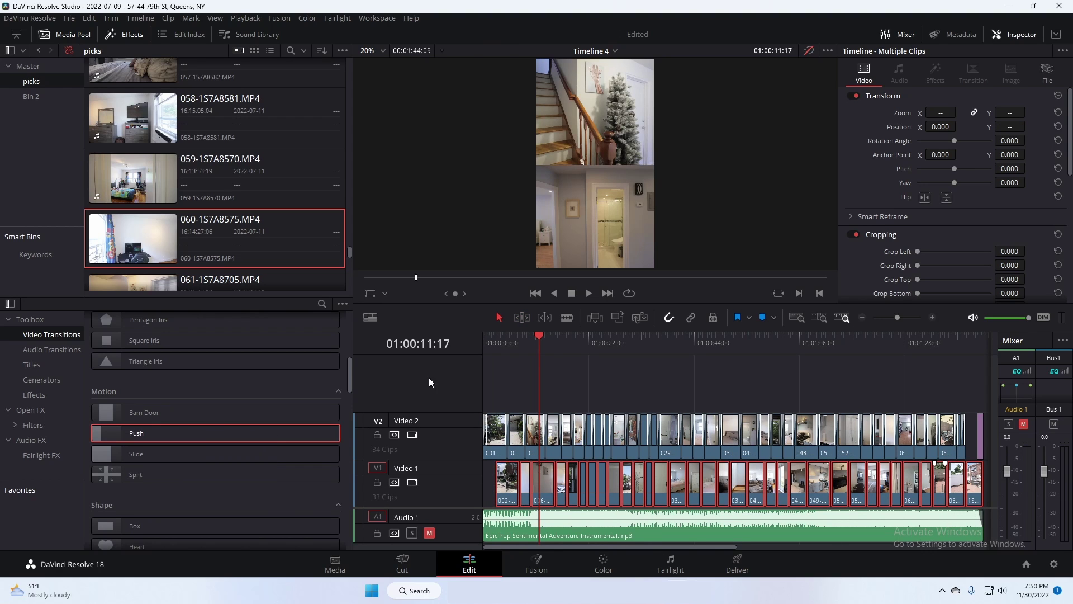
{"action": "right_click", "coordinate": [139, 434]}
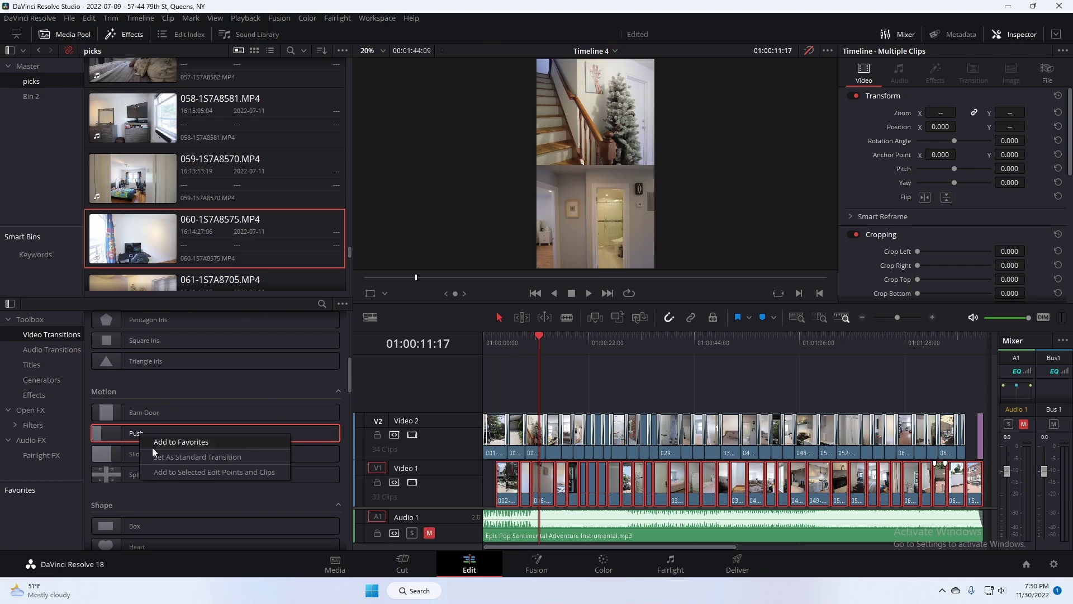
{"action": "left_click", "coordinate": [172, 472]}
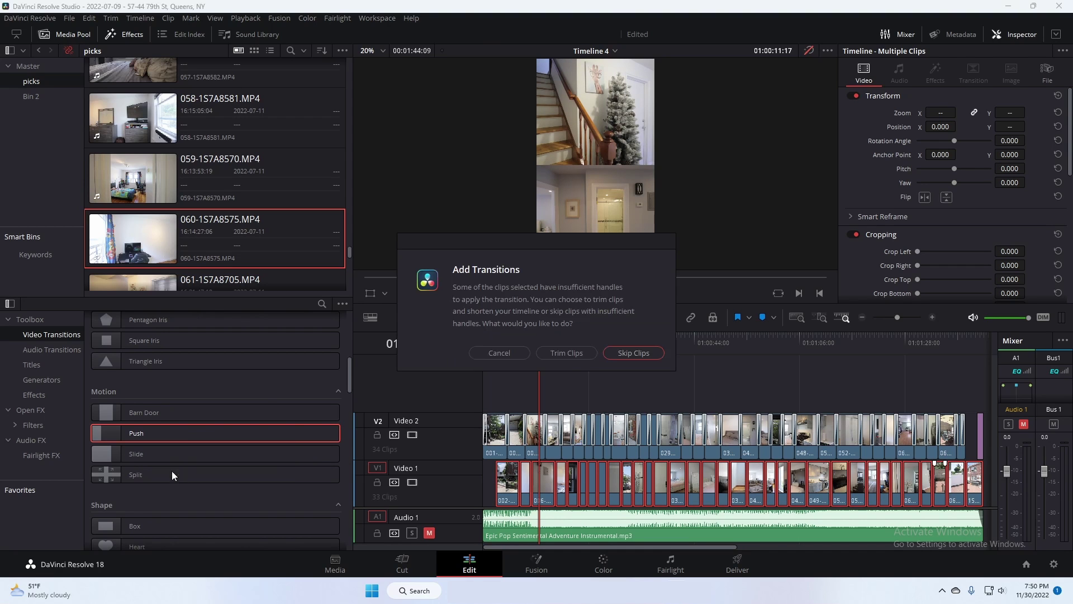
{"action": "left_click", "coordinate": [652, 356]}
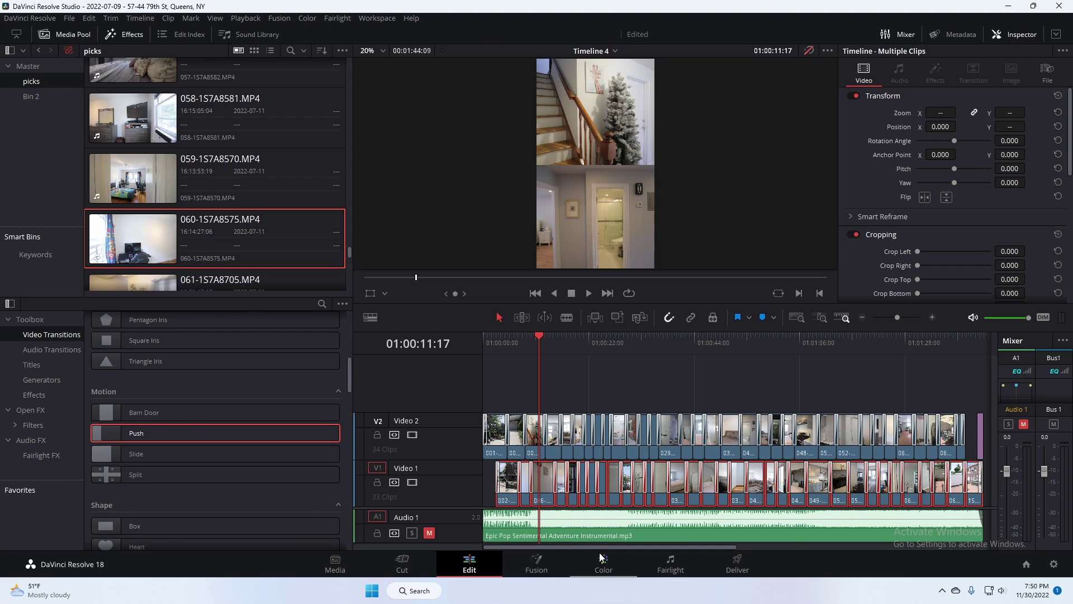
- Deselect the Video 1 clips and begin trimming a Video 1 edit point
{"action": "left_click_drag", "start_coordinate": [599, 548], "coordinate": [659, 545]}
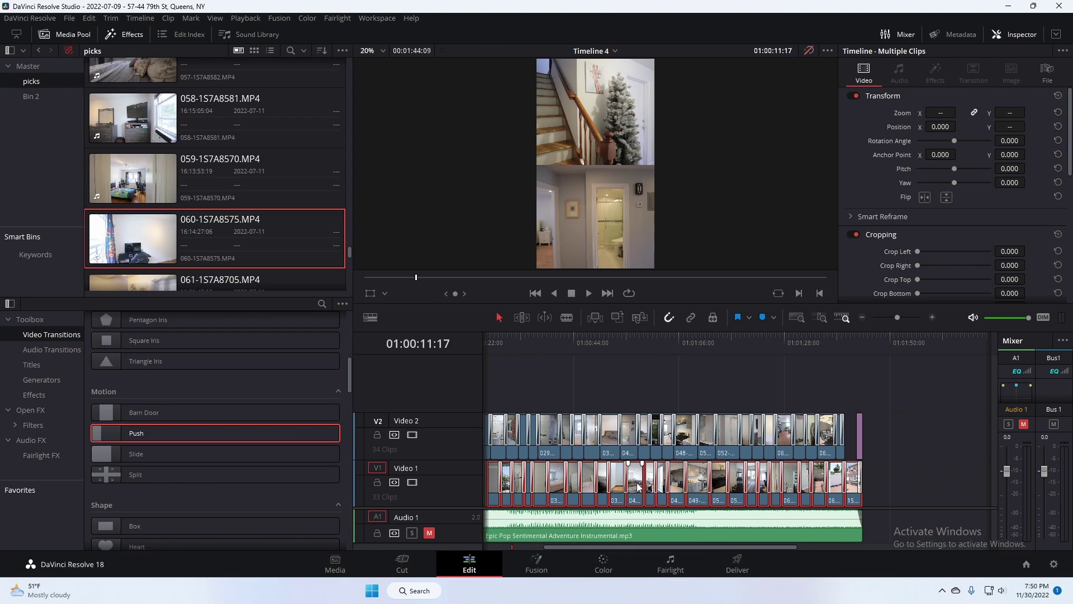
{"action": "key", "text": "ctrl+shift+a"}
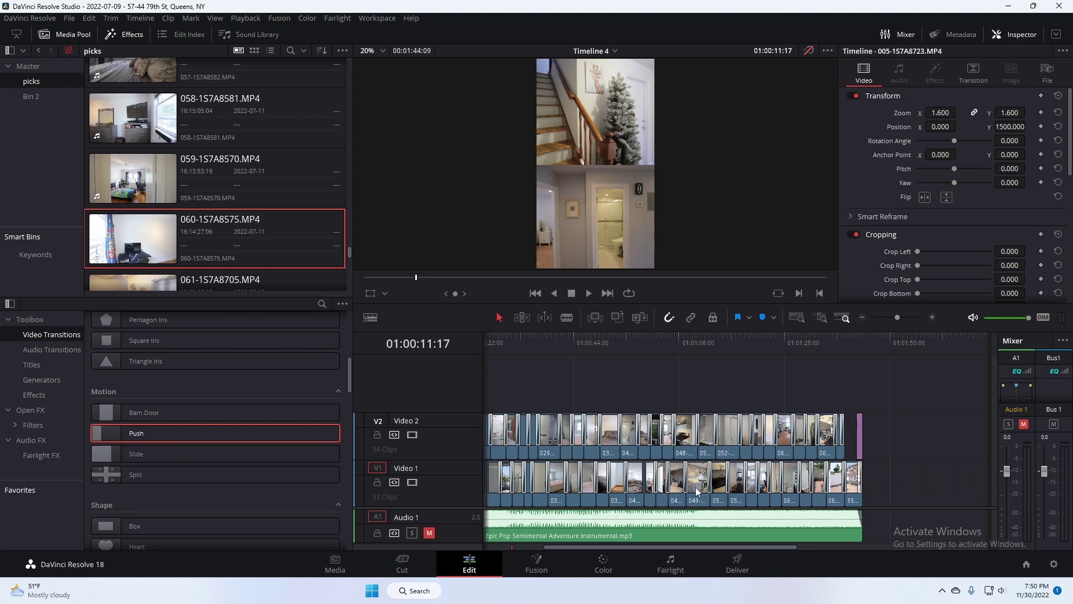
{"action": "left_click_drag", "start_coordinate": [634, 484], "coordinate": [638, 485]}
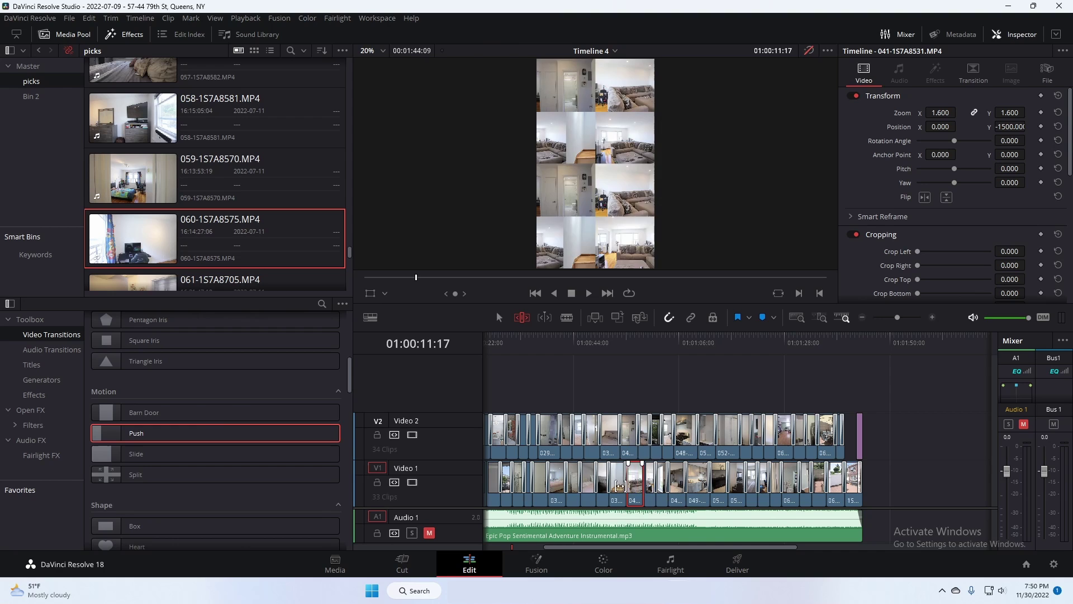
- Finish the Video 1 trim, then play the whole fitted edit from the start and stop
{"action": "left_click_drag", "start_coordinate": [118, 438], "coordinate": [644, 484]}
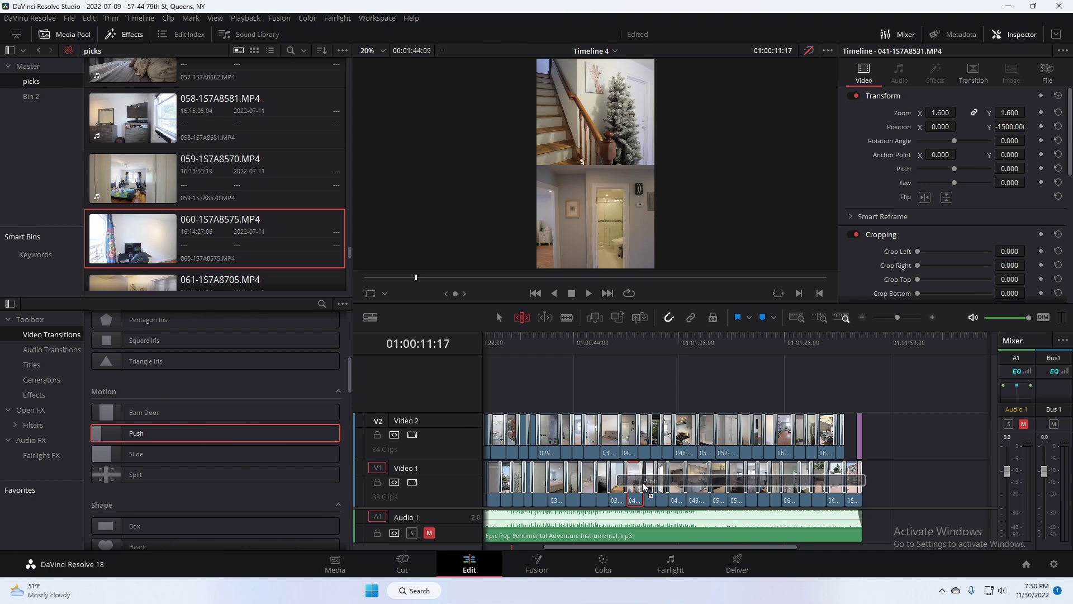
{"action": "key", "text": "shift+z"}
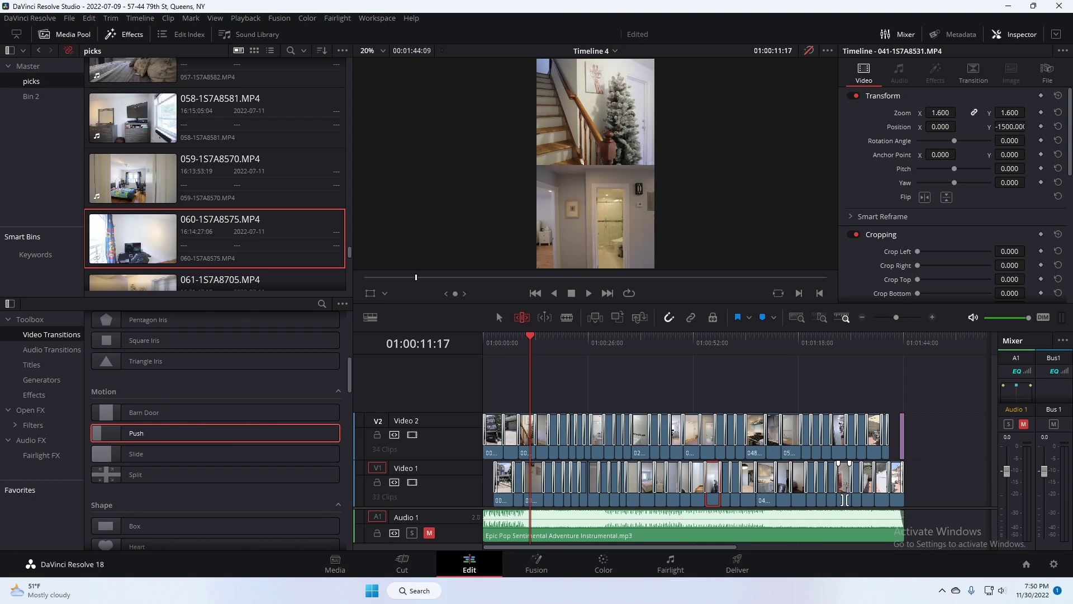
{"action": "key", "text": "Home"}
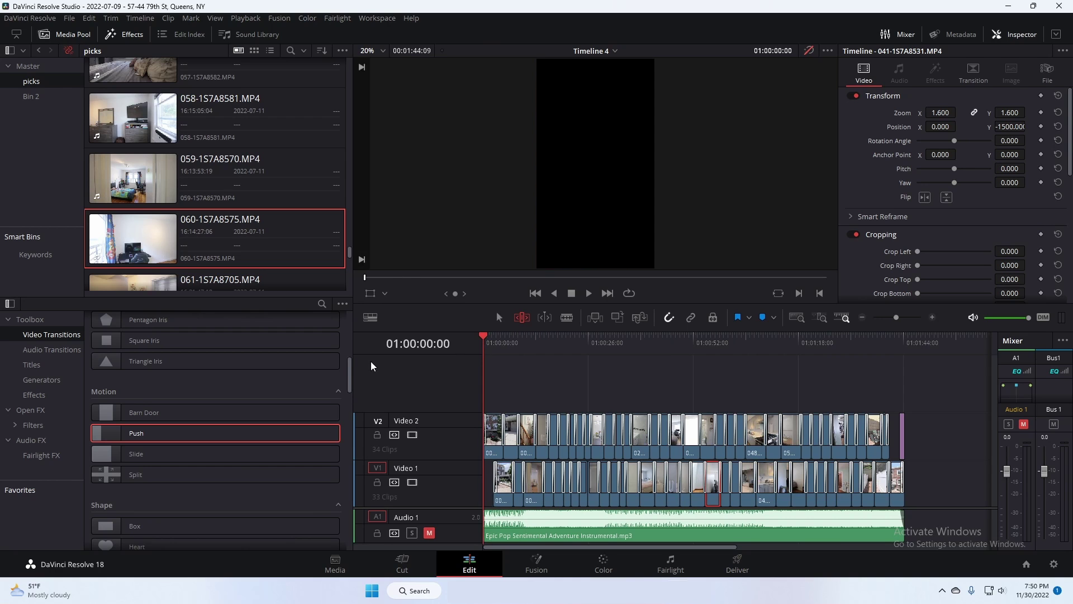
{"action": "key", "text": "space"}
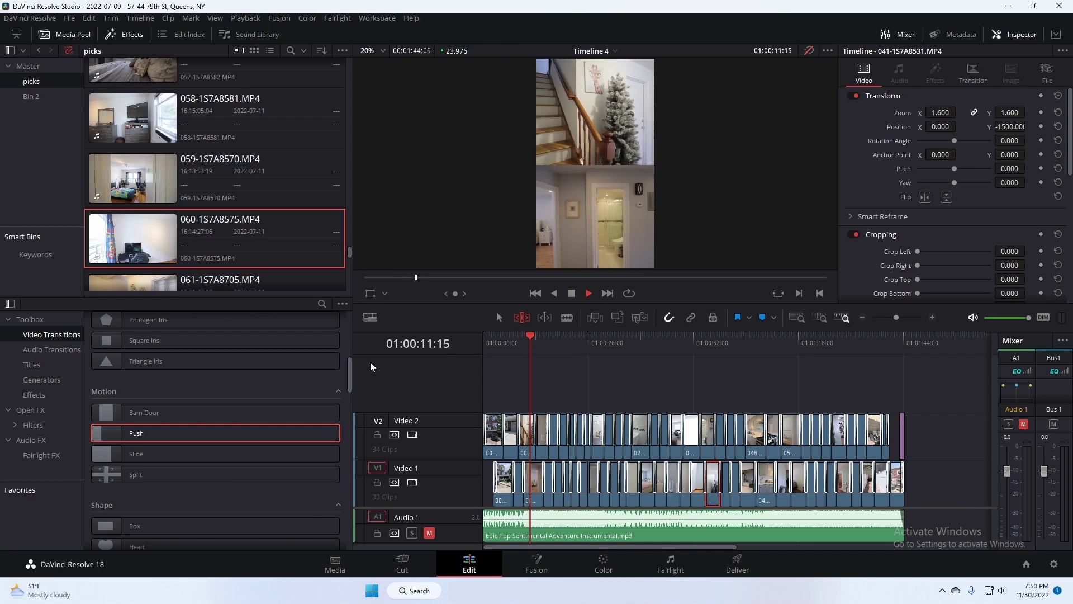
{"action": "key", "text": "space"}
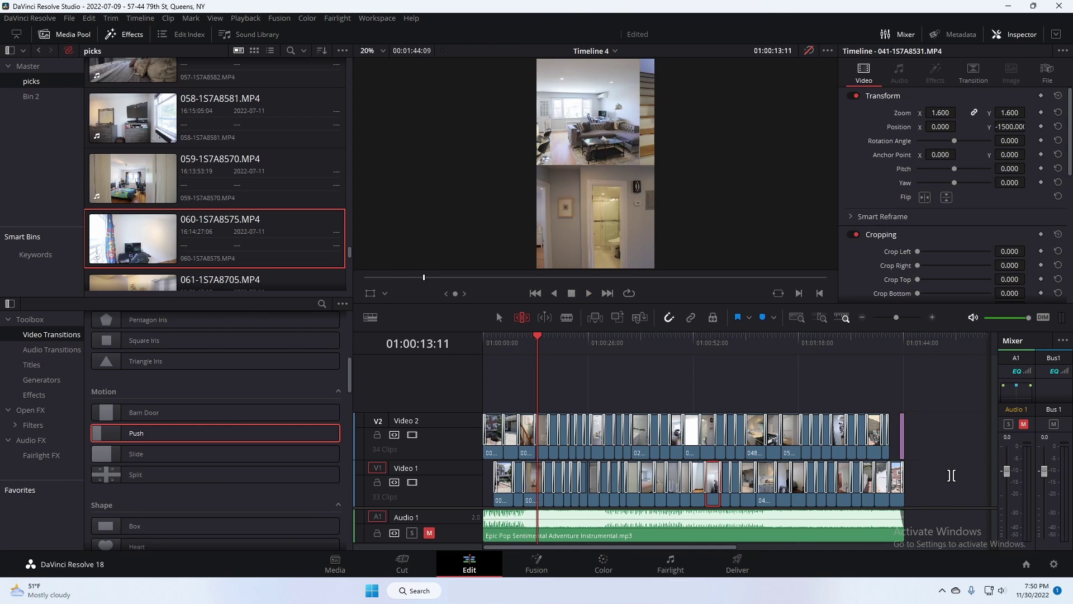
- Marquee-select the Video 1 clips and drop Push transitions onto them
{"action": "key", "text": "a"}
{"action": "left_click_drag", "start_coordinate": [939, 479], "coordinate": [410, 494]}
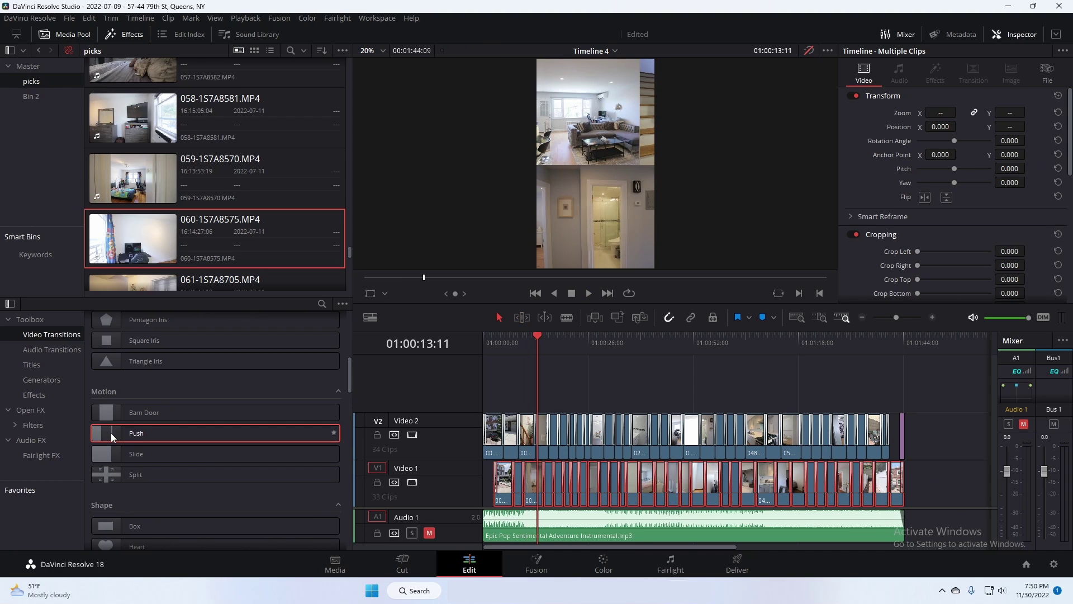
{"action": "left_click_drag", "start_coordinate": [110, 432], "coordinate": [521, 485]}
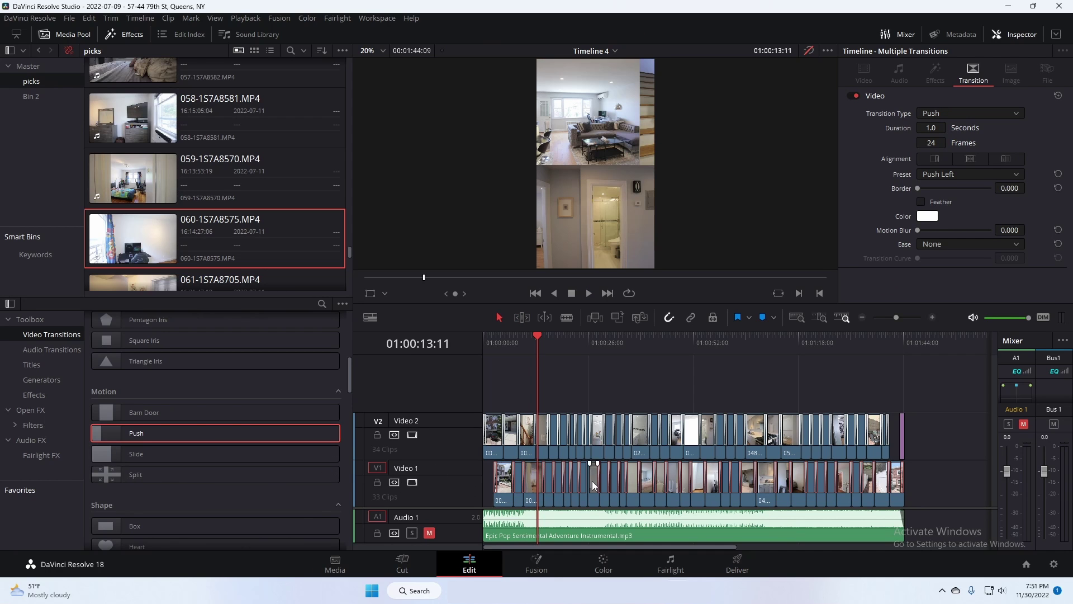
- Retrim the Video 1 edit near clip 020 in trim mode
{"action": "scroll", "coordinate": [588, 480], "scroll_direction": "up", "scroll_amount": 2}
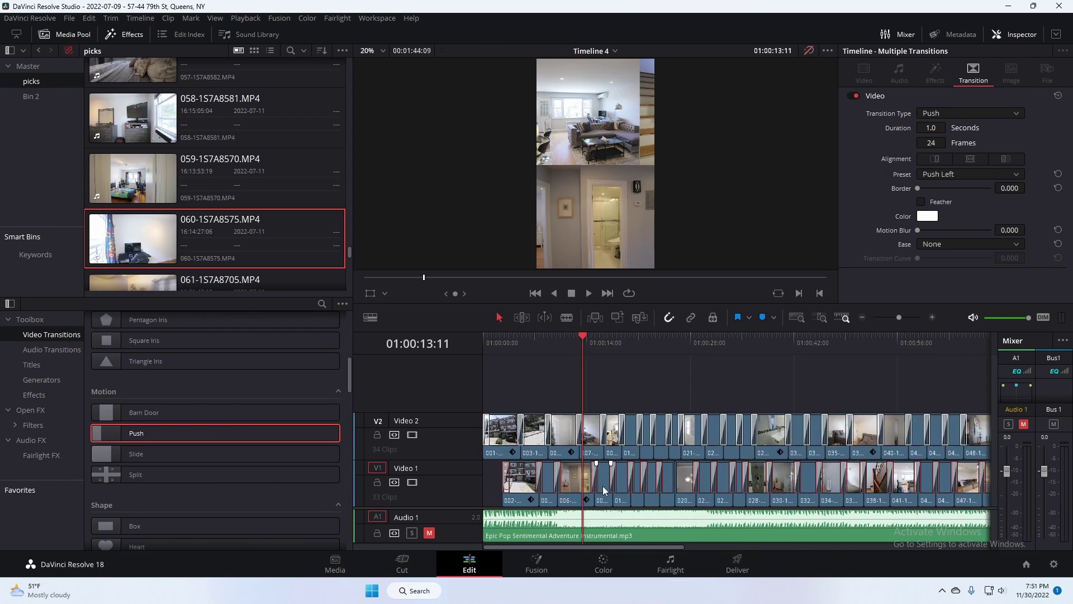
{"action": "key", "text": "t"}
{"action": "left_click", "coordinate": [668, 482]}
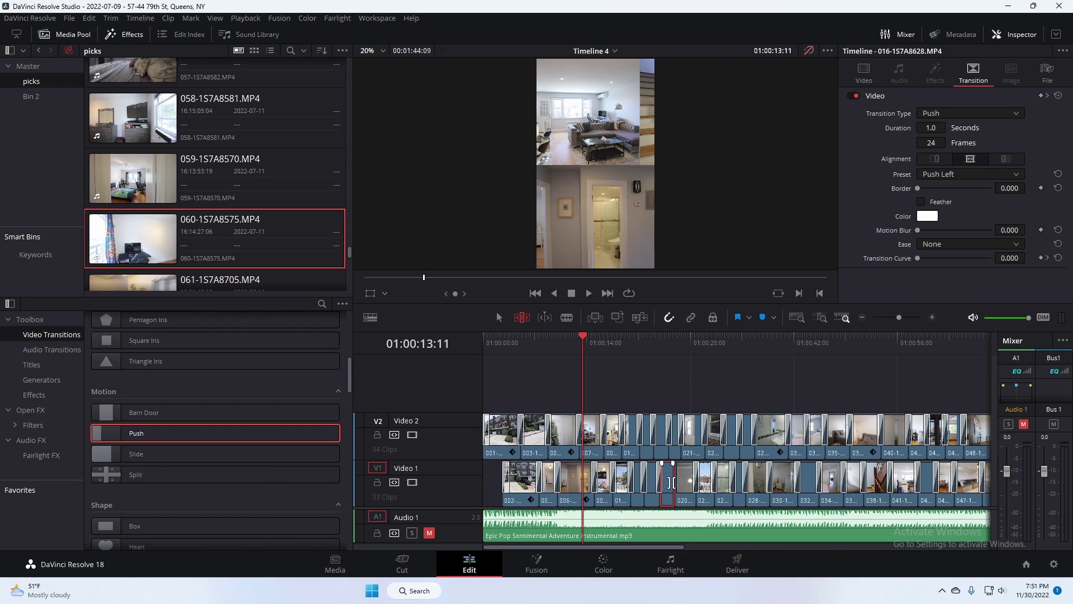
{"action": "scroll", "coordinate": [669, 482], "scroll_direction": "up", "scroll_amount": 3}
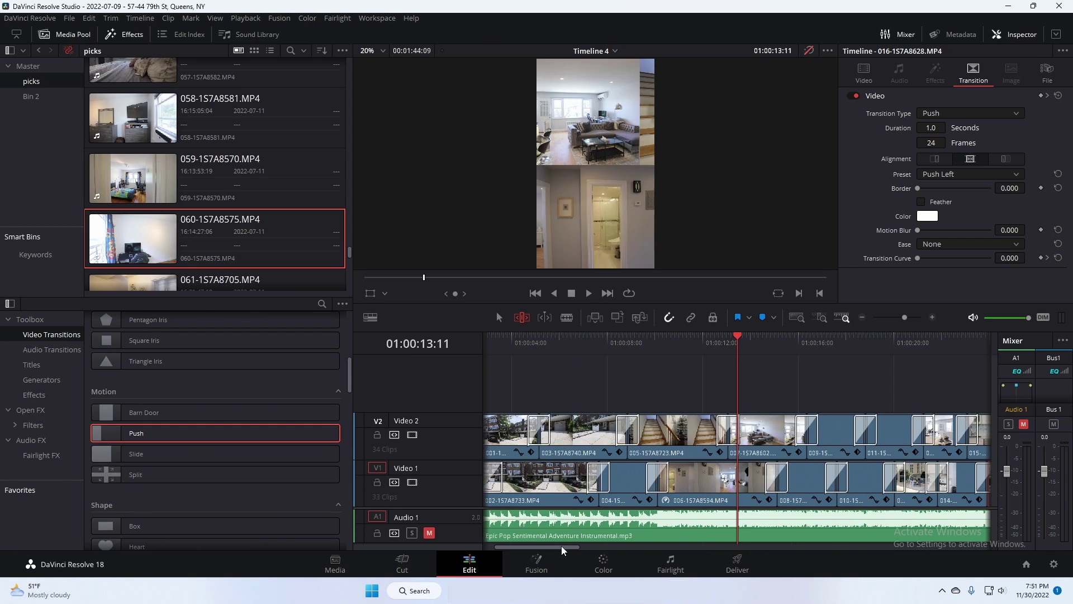
{"action": "left_click_drag", "start_coordinate": [562, 550], "coordinate": [632, 548]}
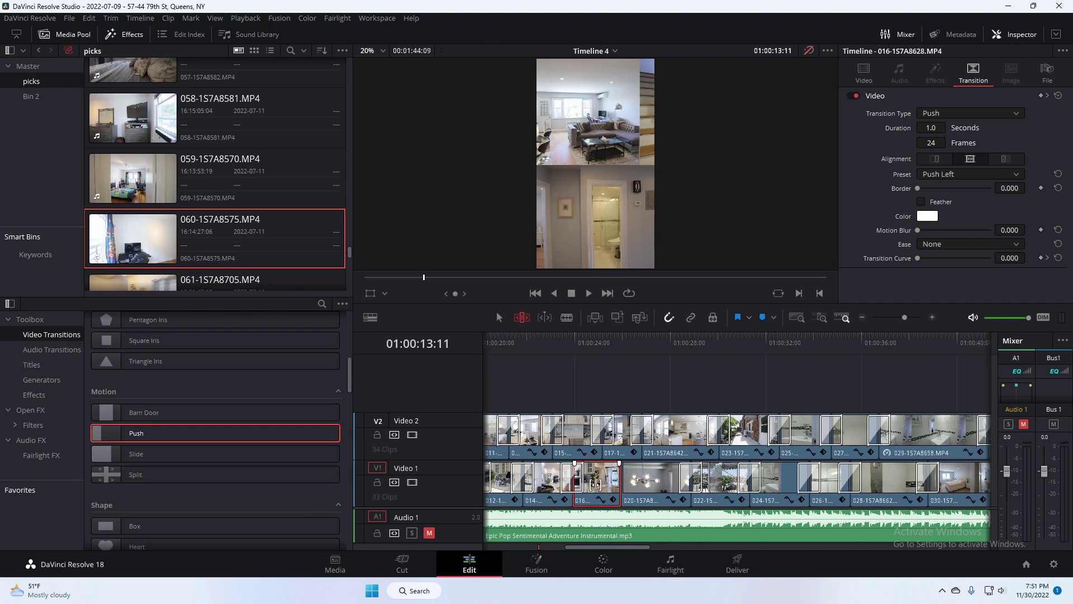
{"action": "left_click_drag", "start_coordinate": [595, 484], "coordinate": [638, 481]}
{"action": "key", "text": "shift+z"}
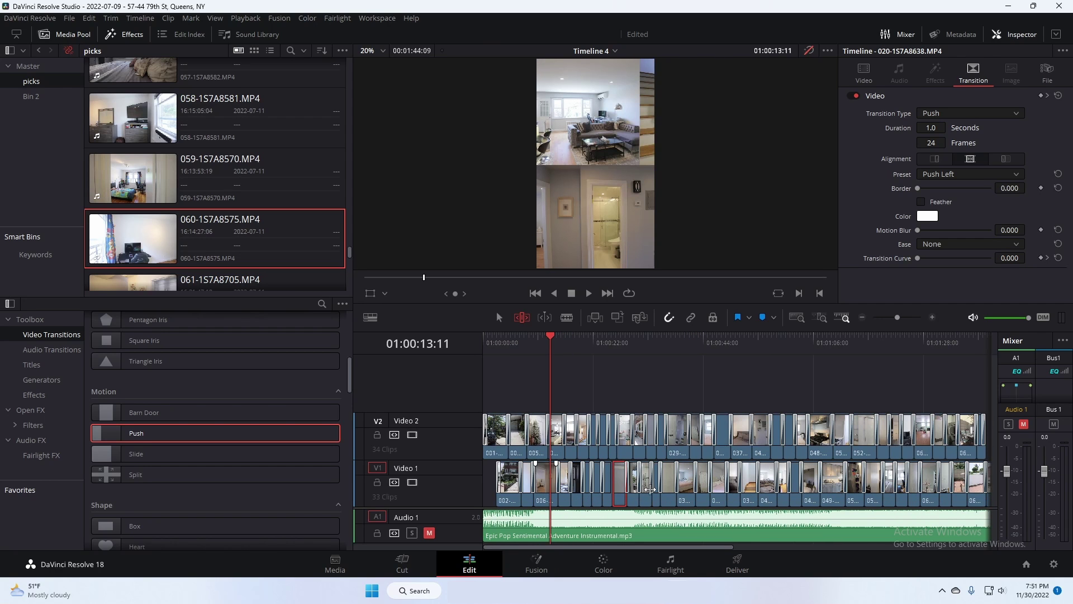
- Place a Push transition on the clip 020 cut and reselect every Video 1 clip
{"action": "left_click_drag", "start_coordinate": [124, 435], "coordinate": [619, 486]}
{"action": "key", "text": "shift+z"}
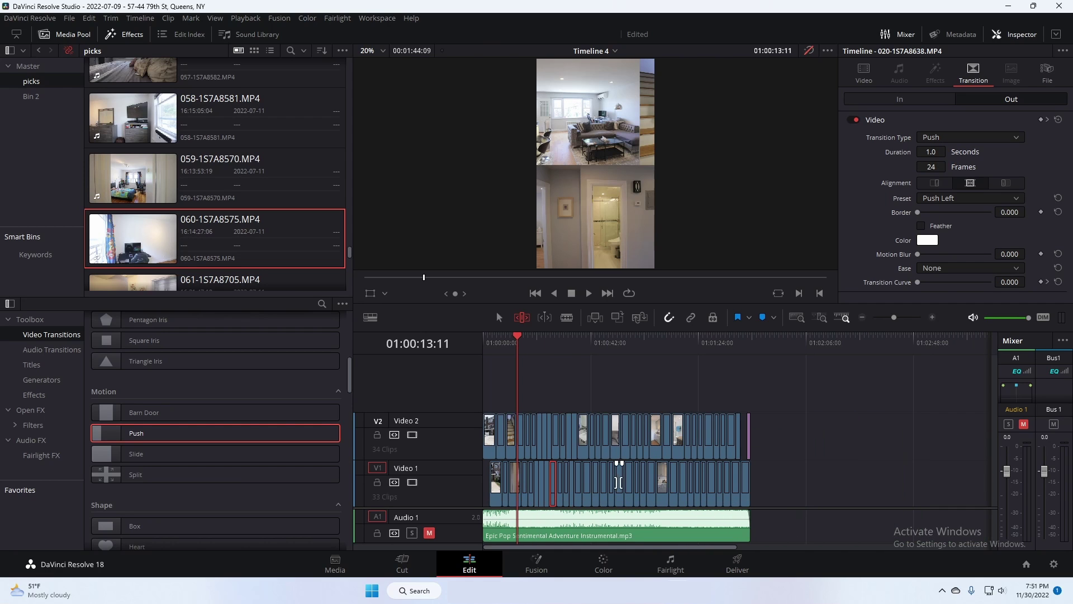
{"action": "key", "text": "a"}
{"action": "left_click_drag", "start_coordinate": [774, 481], "coordinate": [176, 498]}
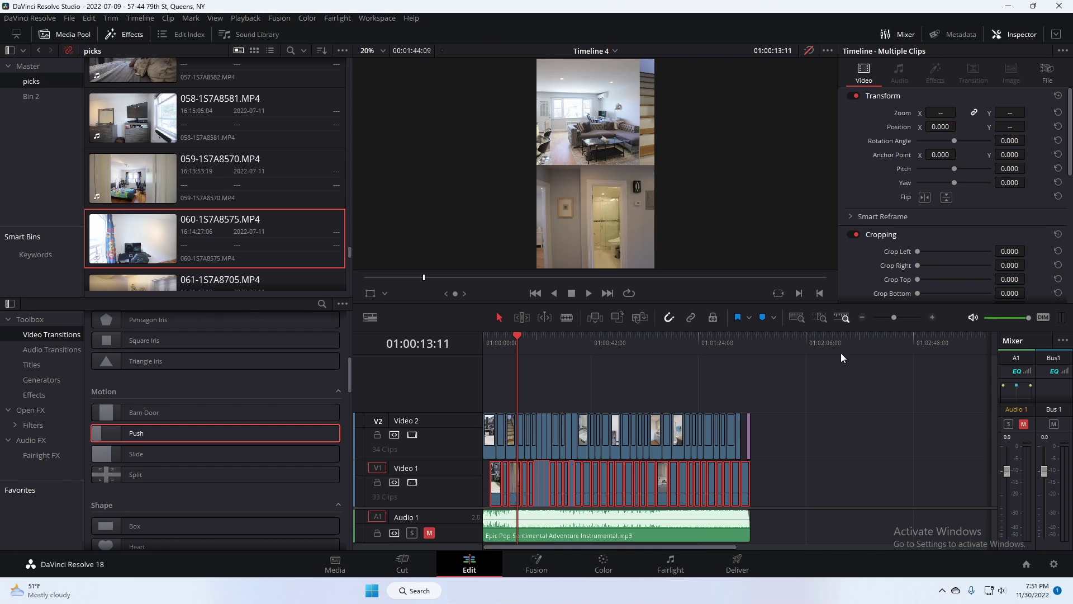
- Add Push transitions to the selected Video 1 clips, keeping the Push Left direction
{"action": "left_click", "coordinate": [800, 320]}
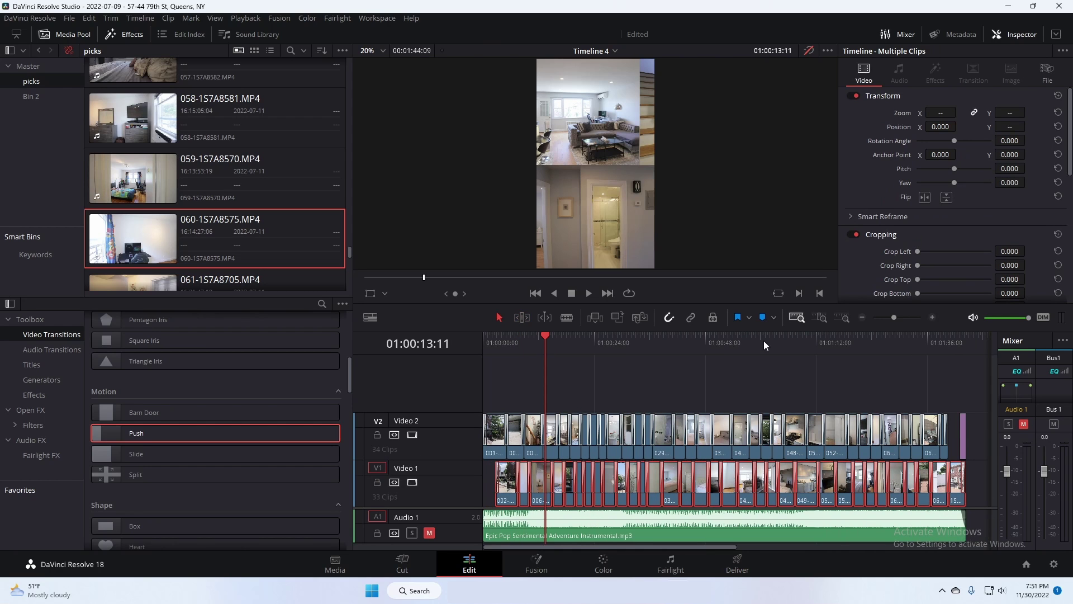
{"action": "left_click_drag", "start_coordinate": [96, 434], "coordinate": [499, 488]}
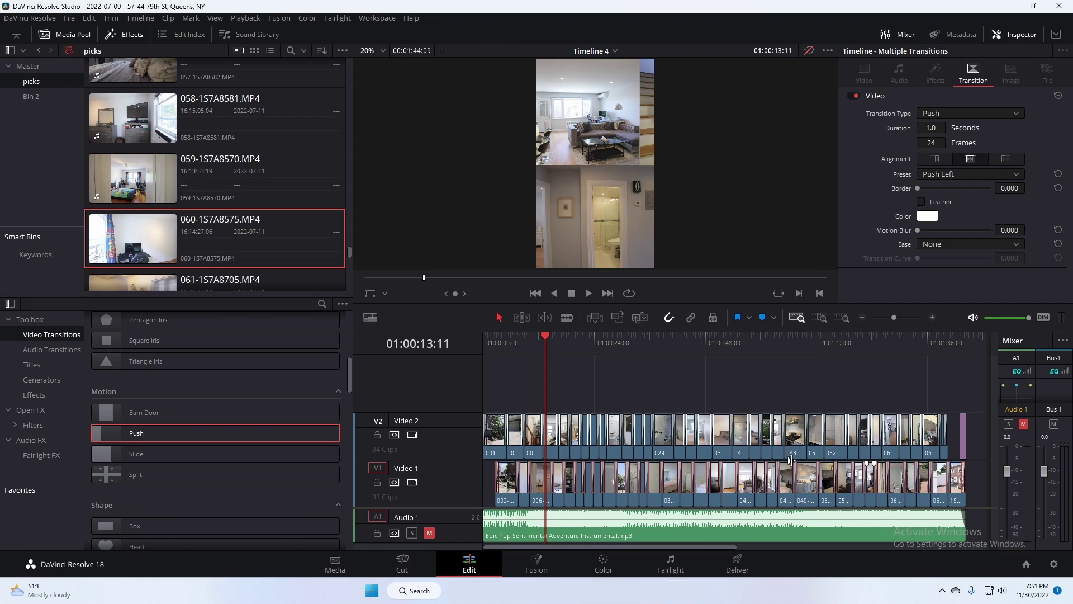
{"action": "left_click", "coordinate": [1017, 174]}
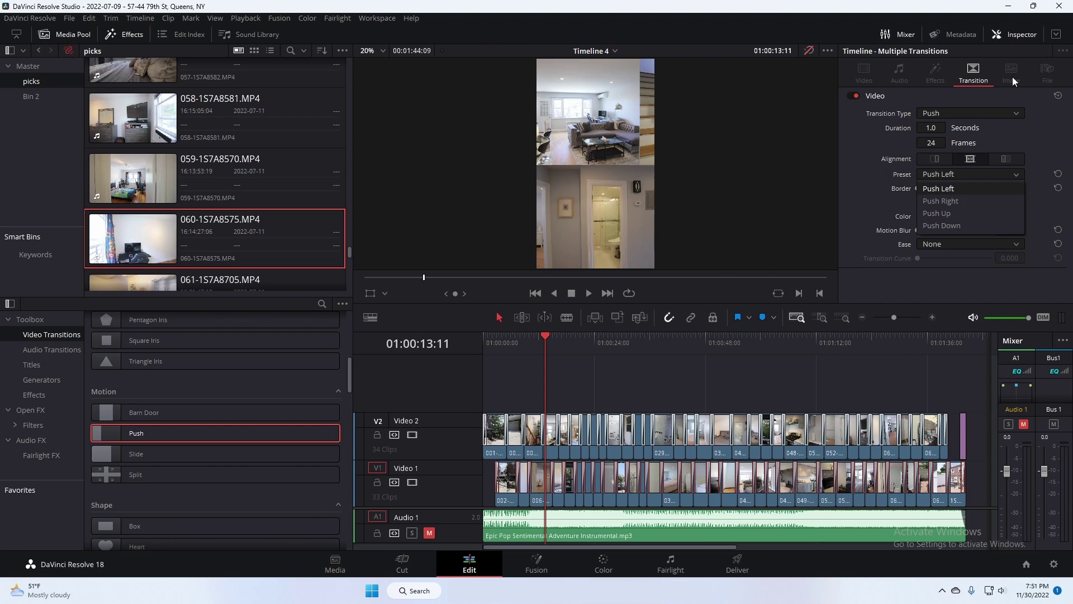
{"action": "left_click", "coordinate": [1019, 35]}
{"action": "left_click", "coordinate": [1019, 34]}
{"action": "left_click", "coordinate": [1018, 34]}
{"action": "left_click", "coordinate": [1018, 34]}
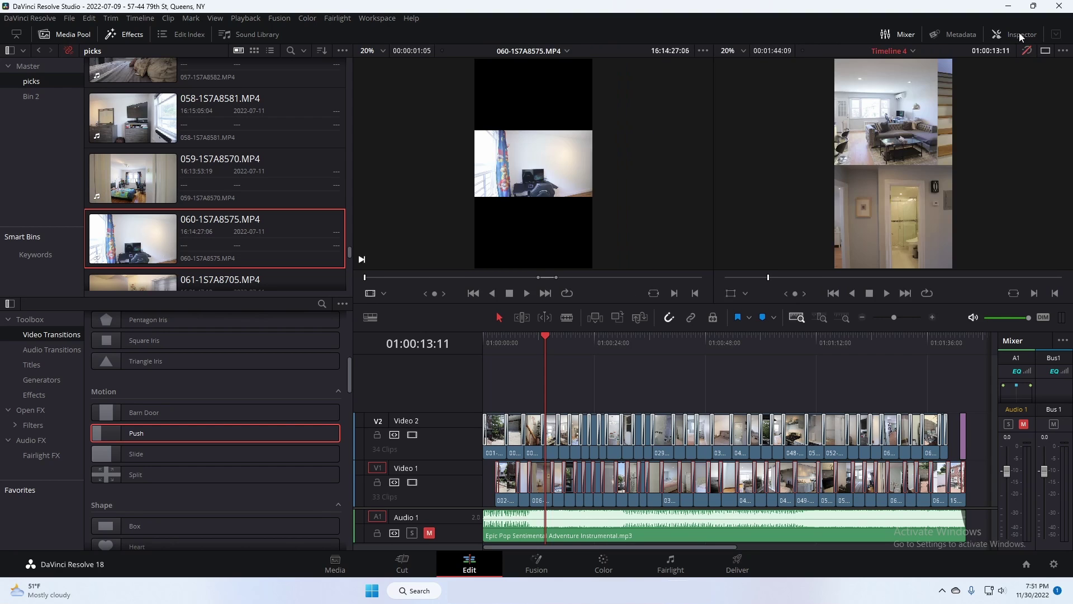
- Set the Push transitions to Push Right with In & Out easing
{"action": "left_click", "coordinate": [1020, 35]}
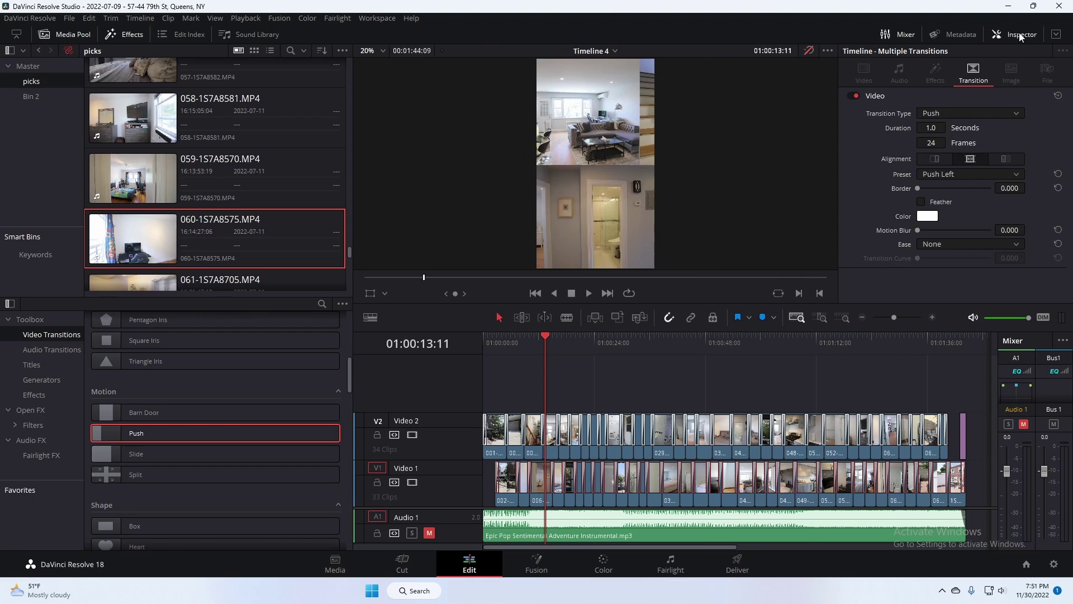
{"action": "left_click", "coordinate": [1016, 175]}
{"action": "left_click", "coordinate": [961, 200]}
{"action": "left_click", "coordinate": [1018, 245]}
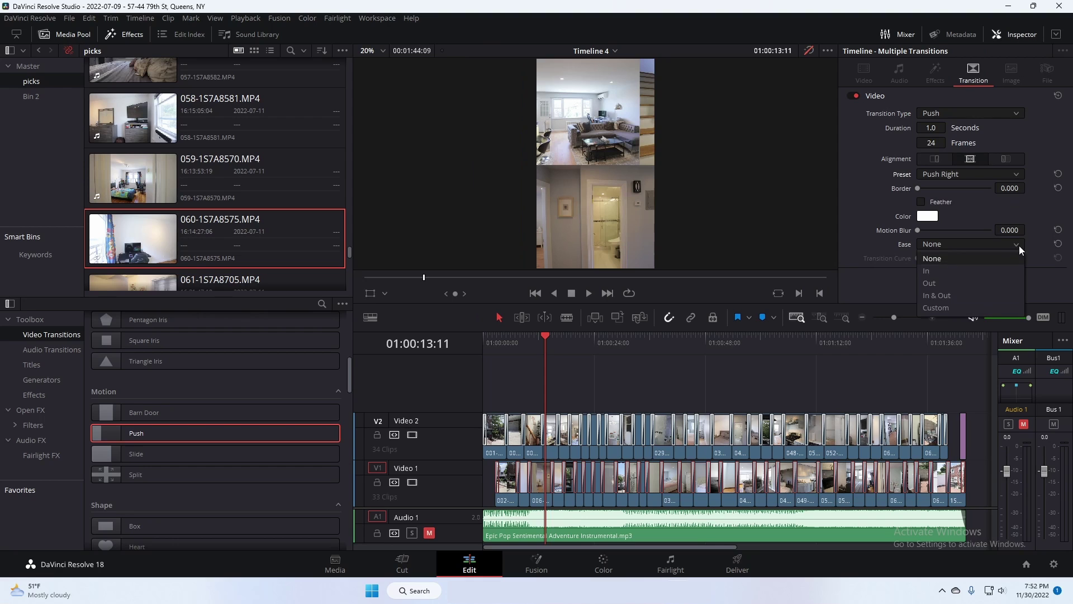
{"action": "left_click", "coordinate": [973, 293]}
- Select every Video 2 clip and apply the eased Push transition to them
{"action": "scroll", "coordinate": [850, 408], "scroll_direction": "down", "scroll_amount": 1}
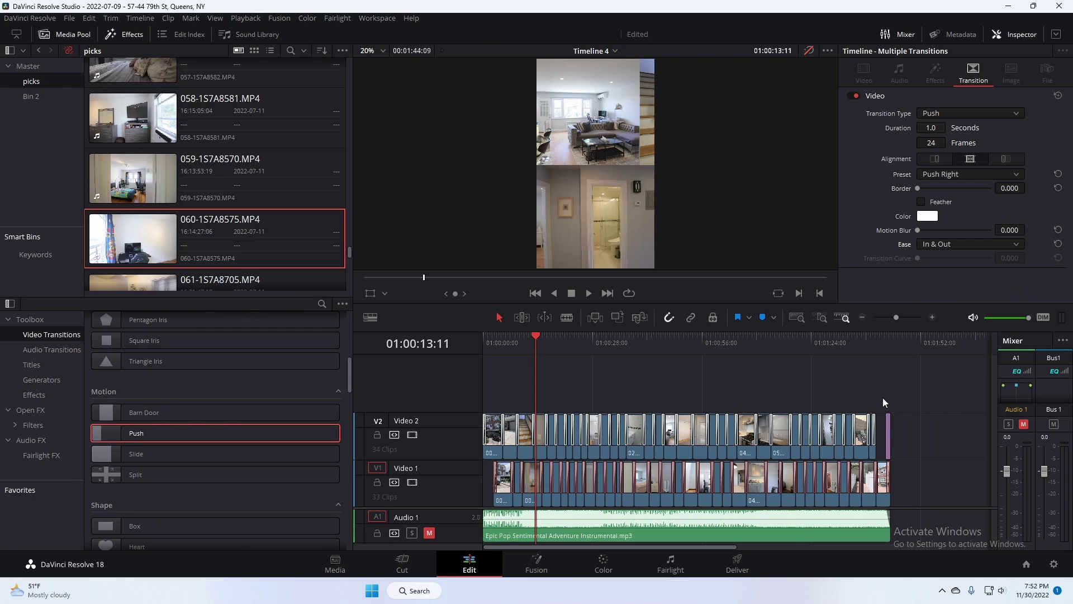
{"action": "left_click_drag", "start_coordinate": [883, 397], "coordinate": [340, 435]}
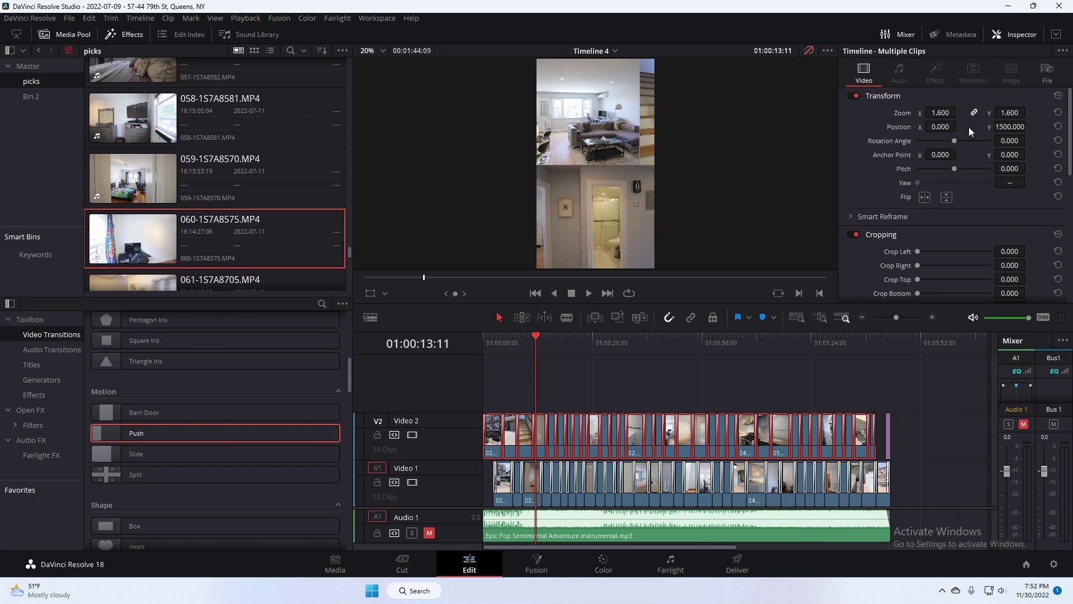
{"action": "left_click_drag", "start_coordinate": [124, 434], "coordinate": [506, 435]}
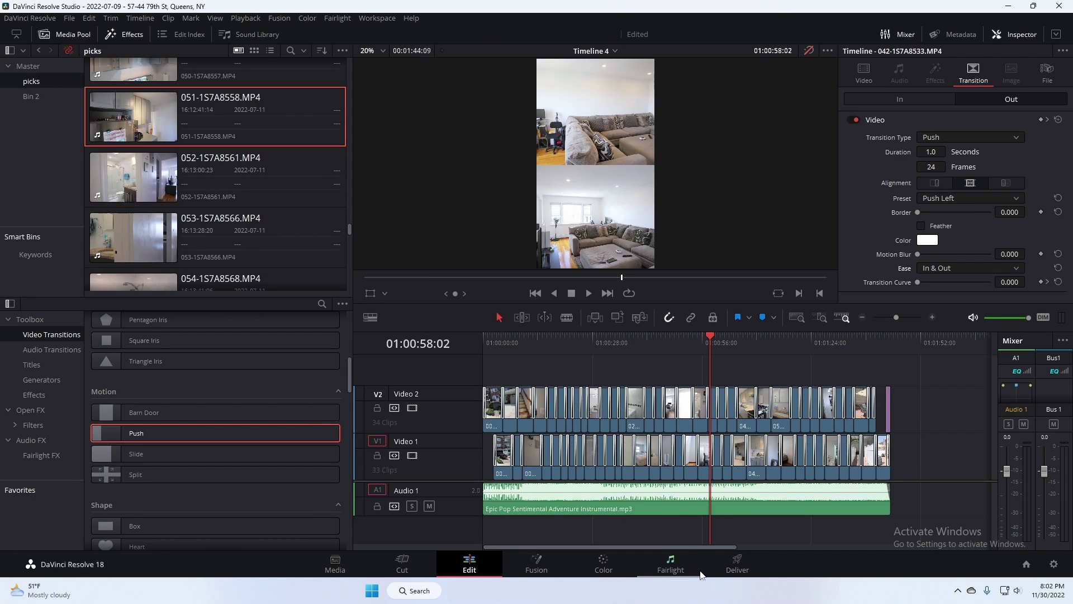
- Open the Color page and review Timeline 4's clips 01 through 11 one by one
{"action": "left_click", "coordinate": [607, 563]}
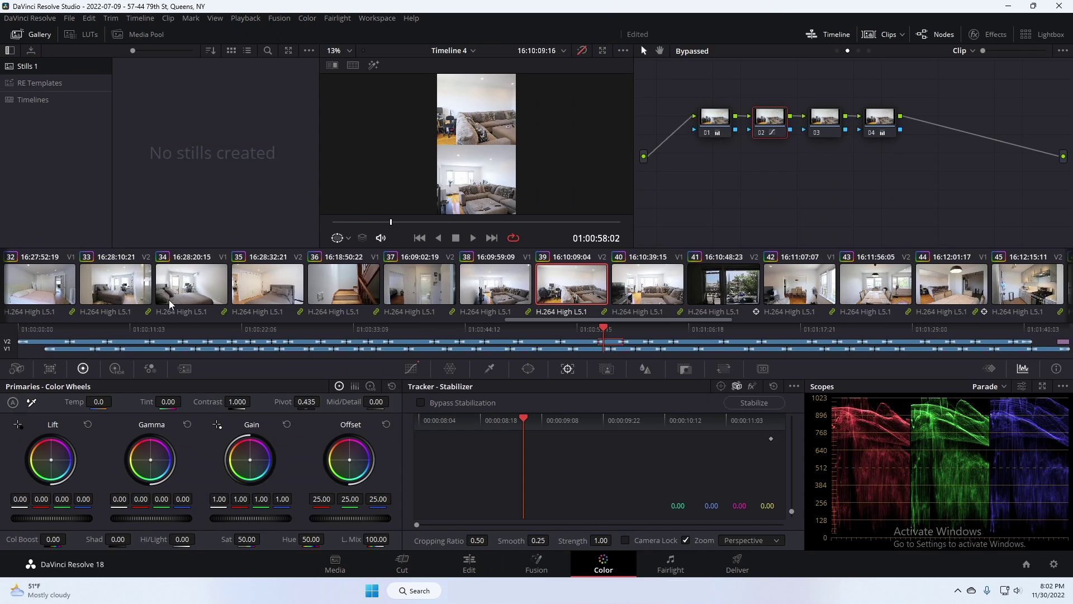
{"action": "scroll", "coordinate": [171, 290], "scroll_direction": "up", "scroll_amount": 10}
{"action": "left_click", "coordinate": [37, 285]}
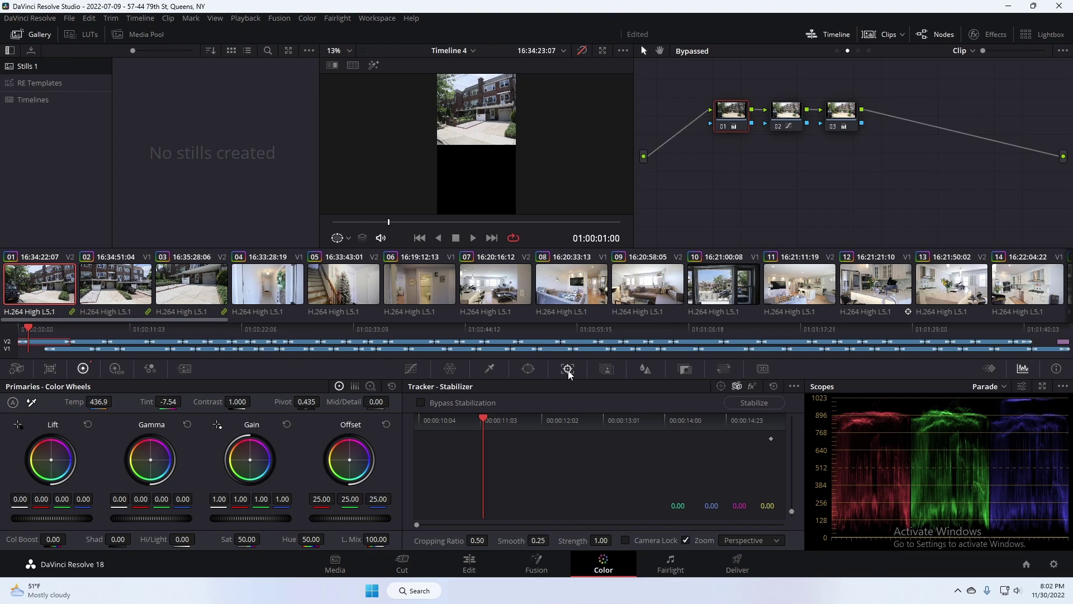
{"action": "left_click", "coordinate": [124, 299]}
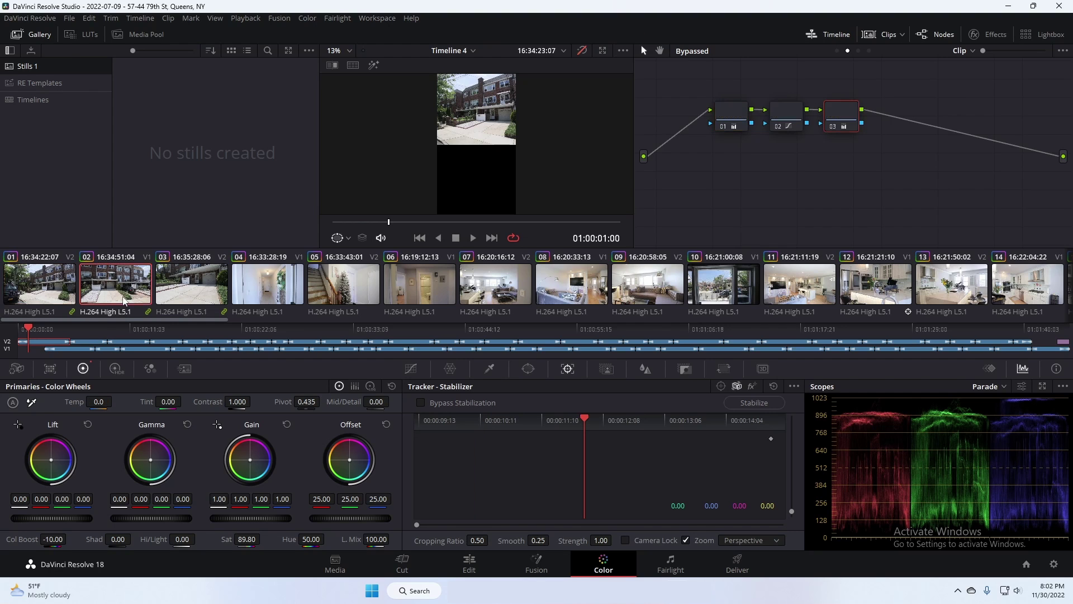
{"action": "left_click", "coordinate": [210, 305]}
{"action": "left_click", "coordinate": [266, 300]}
{"action": "left_click", "coordinate": [327, 302]}
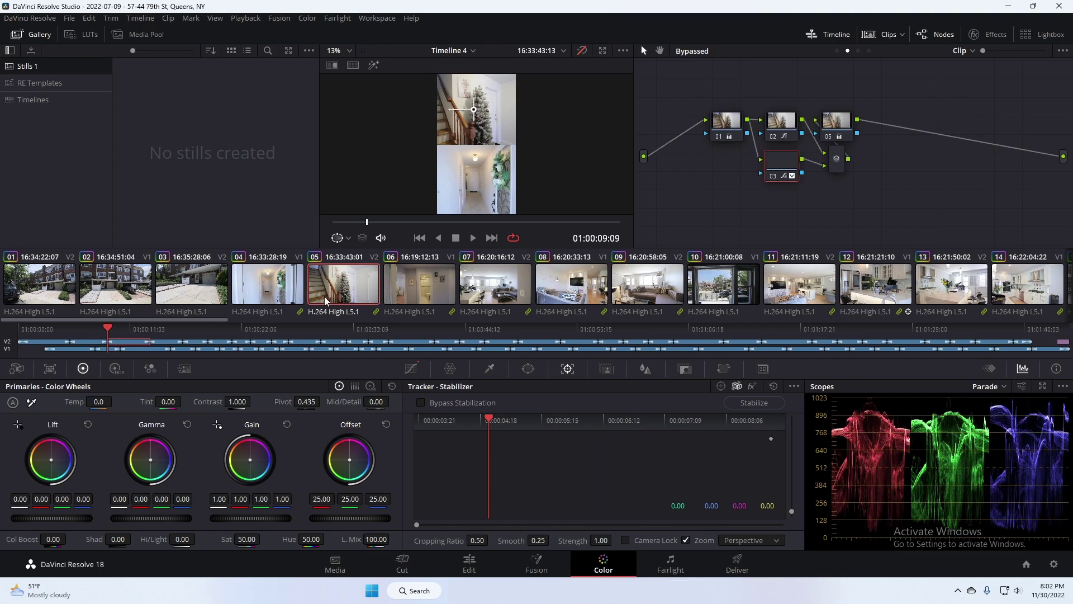
{"action": "left_click", "coordinate": [402, 299]}
{"action": "left_click", "coordinate": [489, 297]}
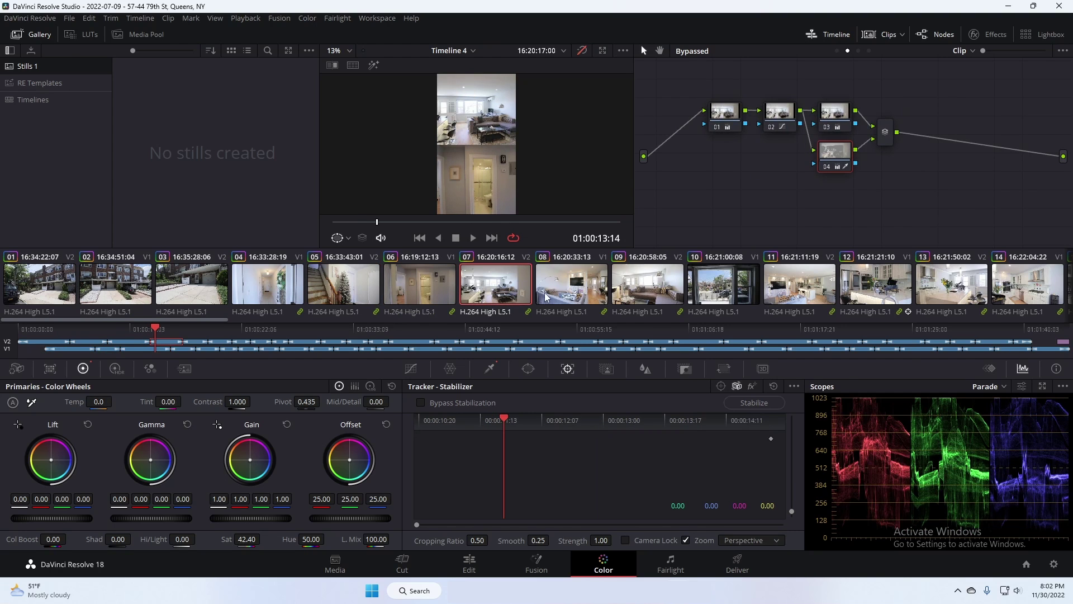
{"action": "left_click", "coordinate": [545, 296]}
{"action": "left_click", "coordinate": [739, 293]}
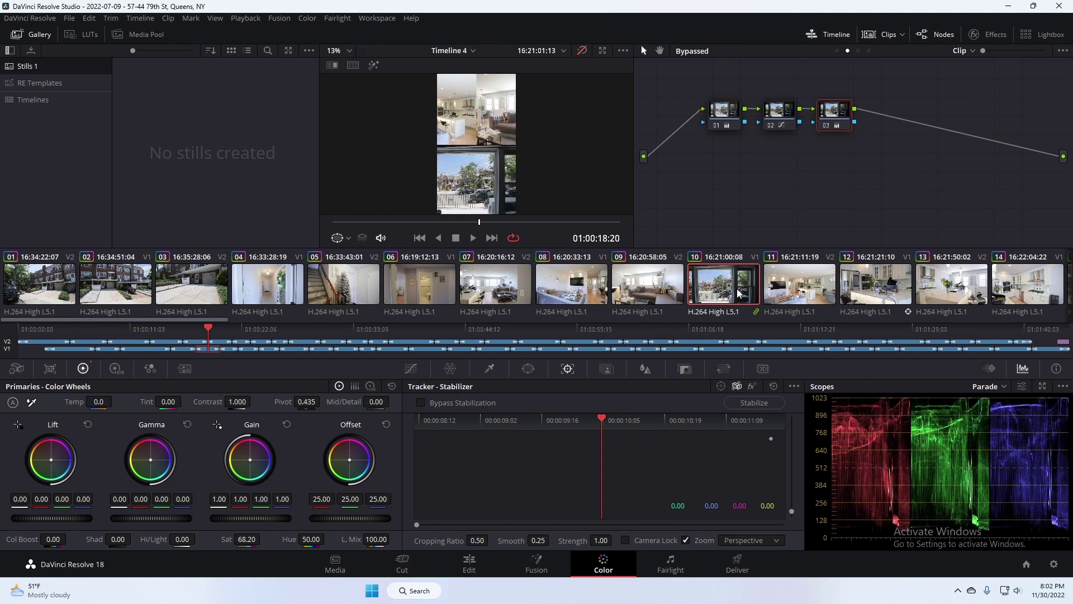
{"action": "left_click", "coordinate": [806, 288]}
{"action": "scroll", "coordinate": [743, 302], "scroll_direction": "down", "scroll_amount": 3}
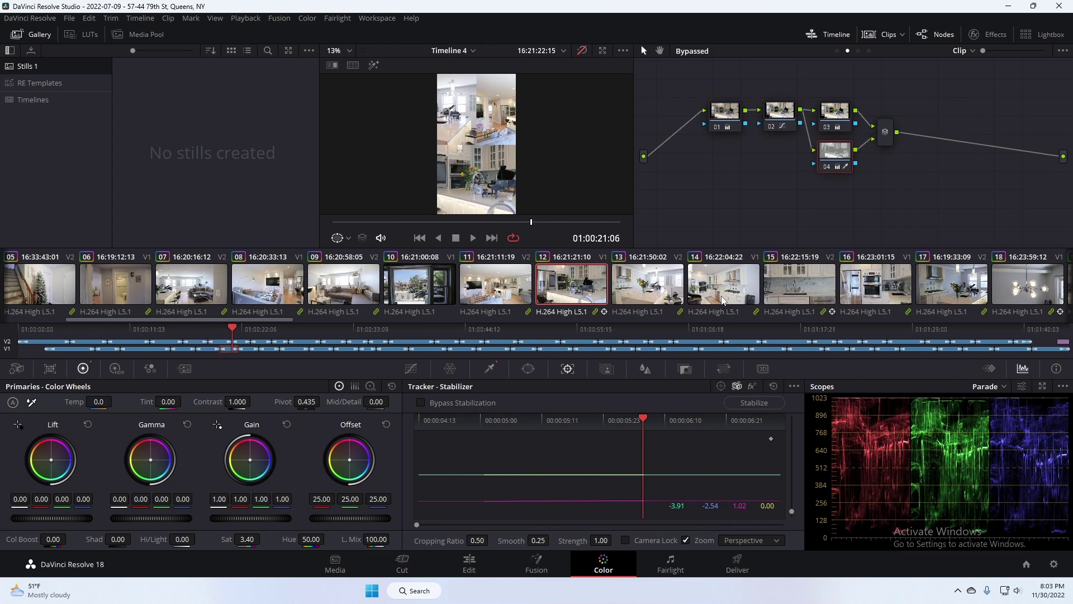
- Stabilize clips 12, 15, 18 and 19, stepping down through the timeline clips
{"action": "left_click", "coordinate": [752, 406]}
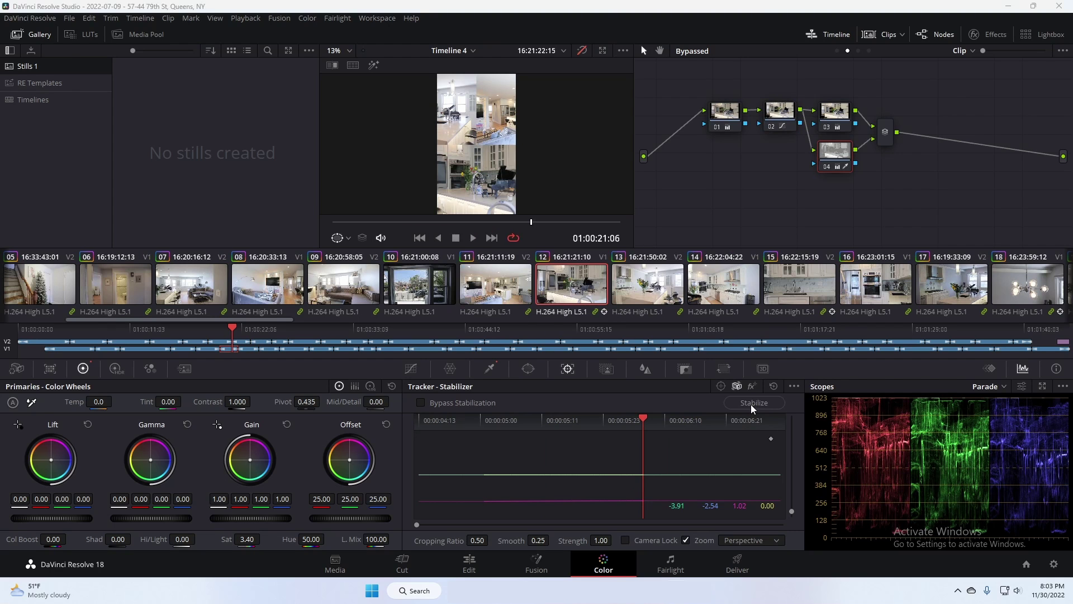
{"action": "key", "text": "Down"}
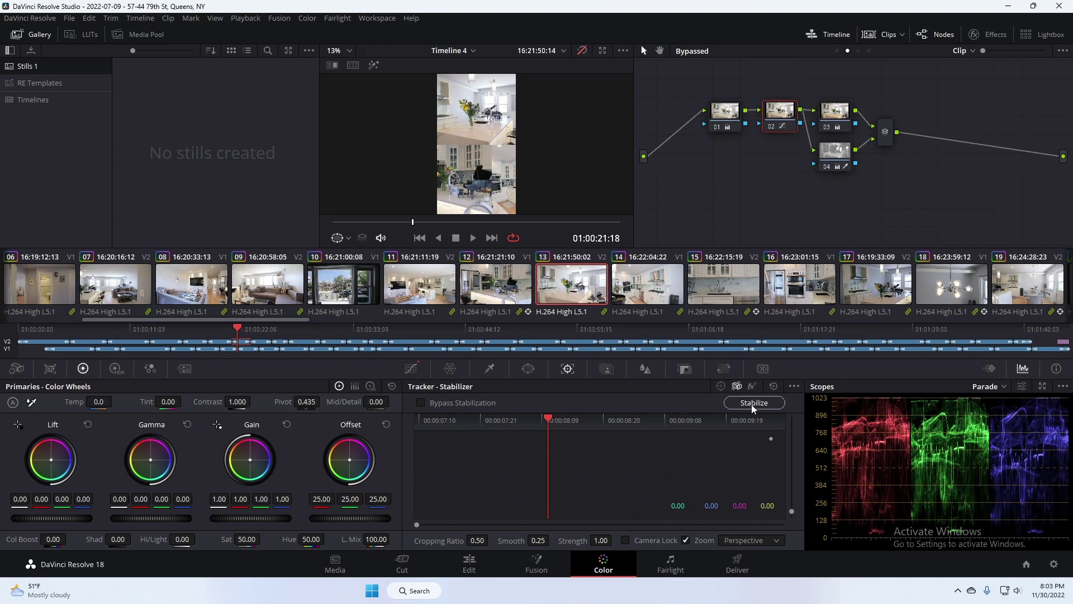
{"action": "key", "text": "Down"}
{"action": "key", "text": "Down"}
{"action": "left_click", "coordinate": [752, 404]}
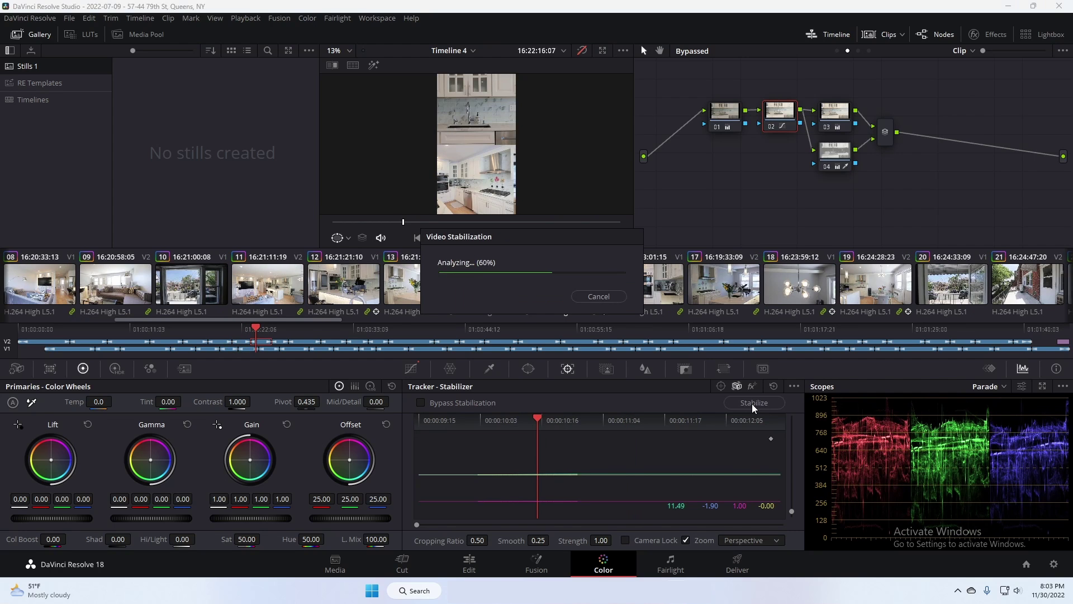
{"action": "key", "text": "Down"}
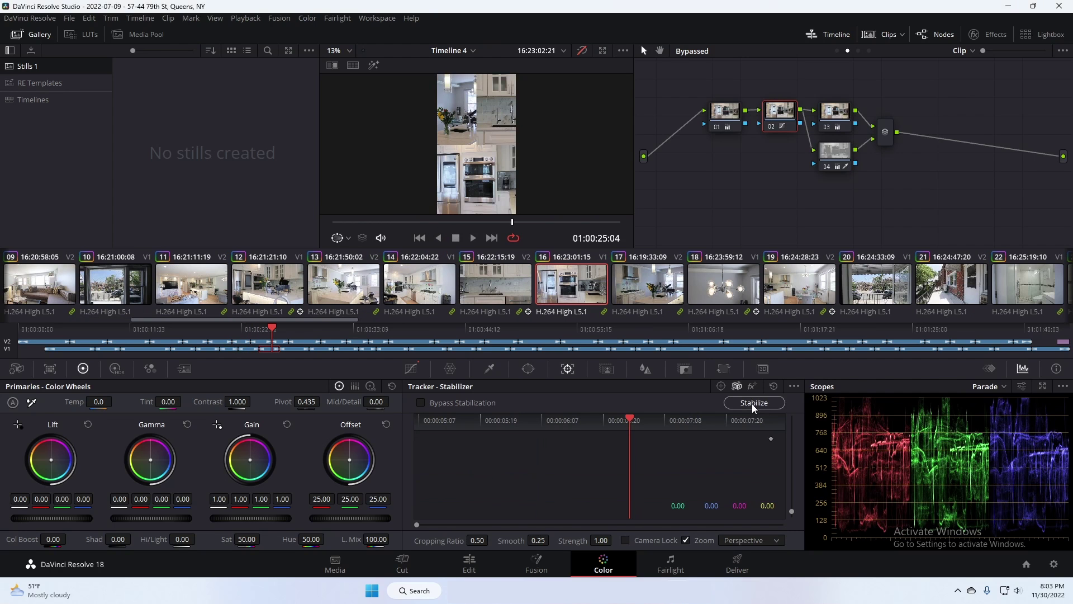
{"action": "key", "text": "Down"}
{"action": "key", "text": "Down"}
{"action": "left_click", "coordinate": [753, 404]}
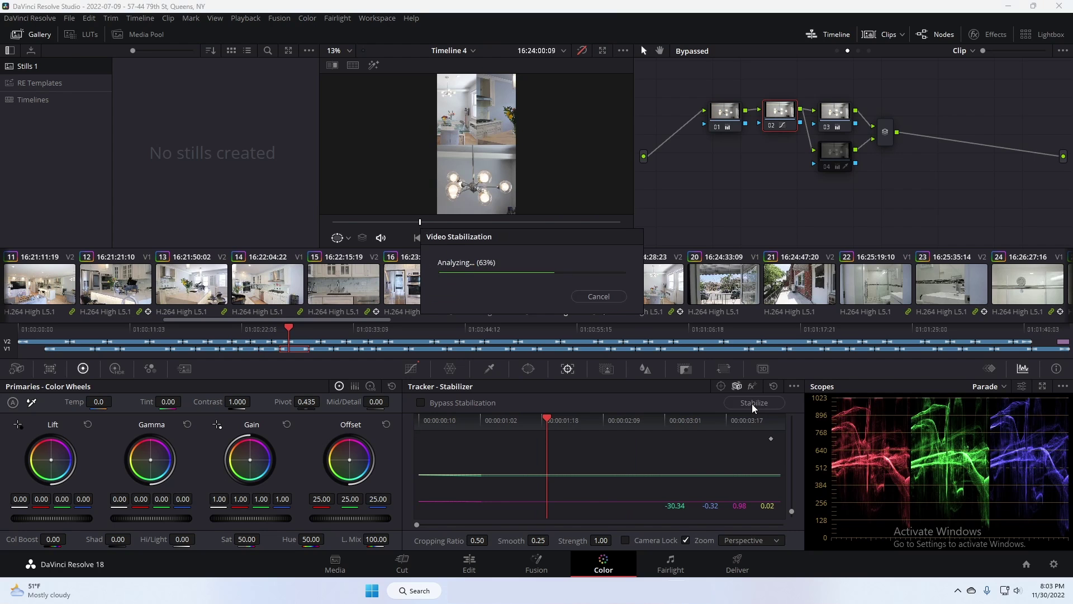
{"action": "key", "text": "Down"}
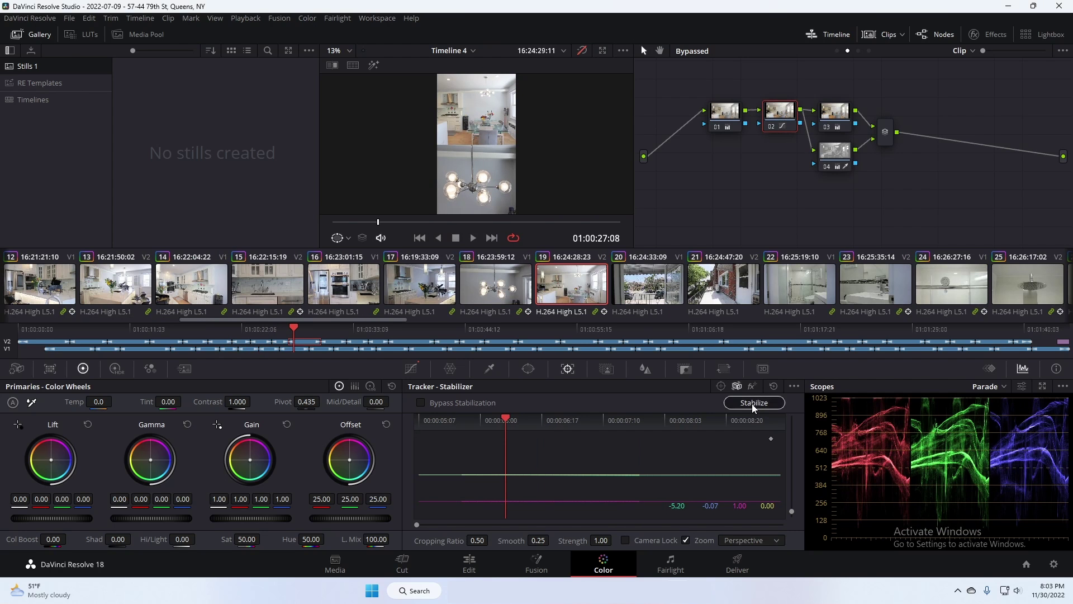
{"action": "left_click", "coordinate": [753, 404]}
{"action": "key", "text": "Down"}
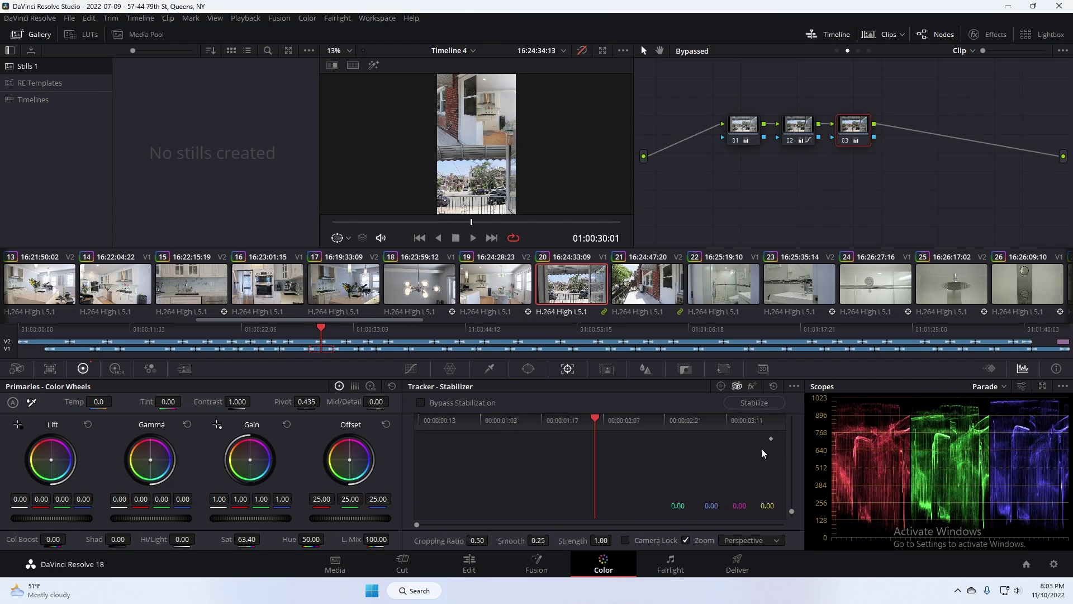
{"action": "key", "text": "Down"}
{"action": "key", "text": "Down"}
{"action": "key", "text": "Down"}
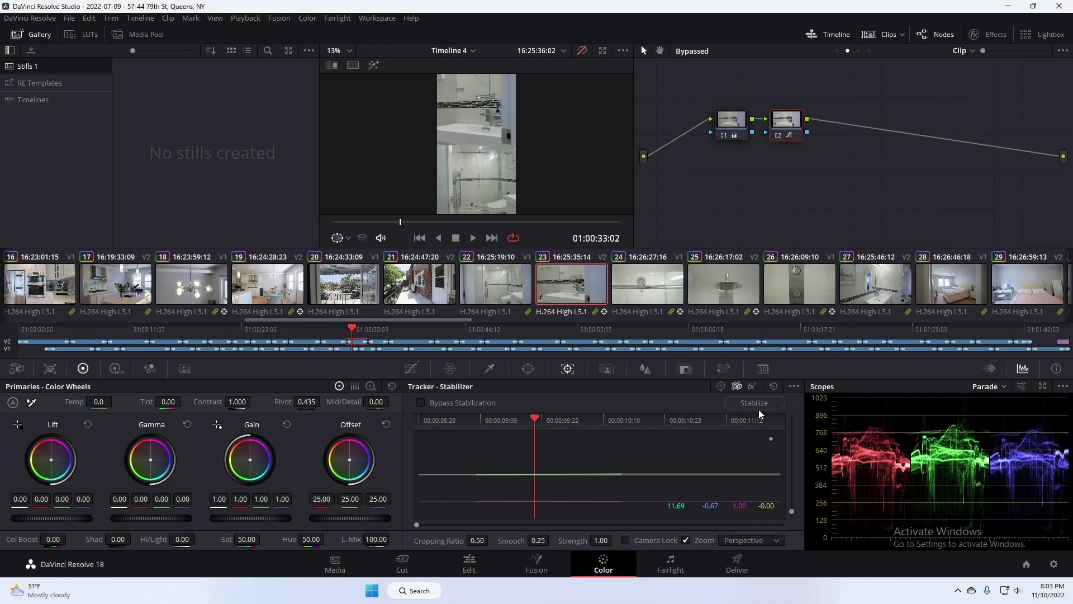
- Stabilize clips 23 through 26 and the following clips, then bypass the grade to compare
{"action": "left_click", "coordinate": [759, 407]}
{"action": "key", "text": "Down"}
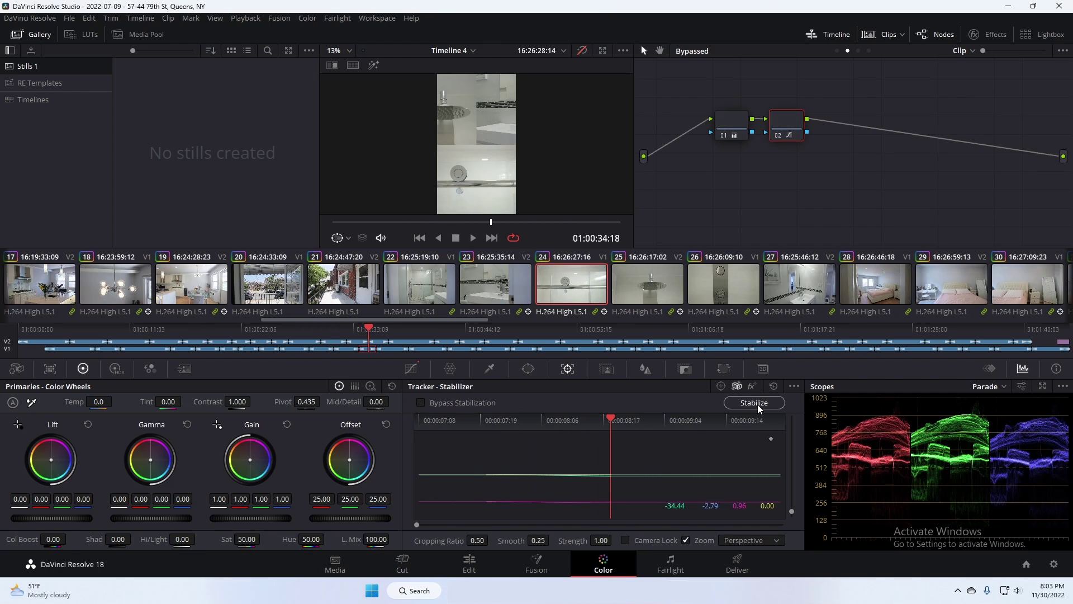
{"action": "left_click", "coordinate": [755, 405]}
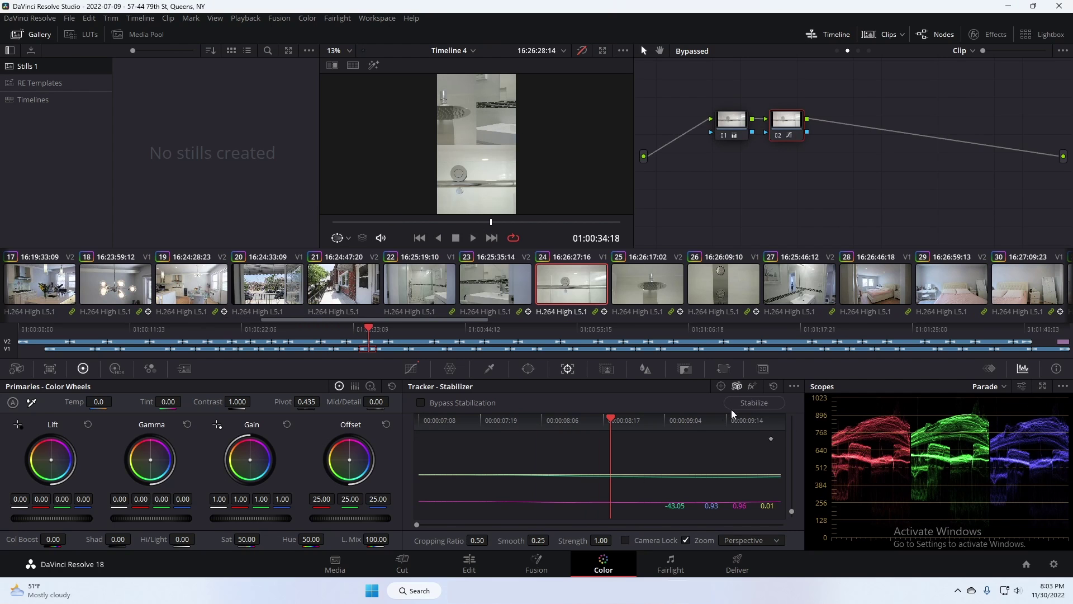
{"action": "key", "text": "Down"}
{"action": "left_click", "coordinate": [748, 410]}
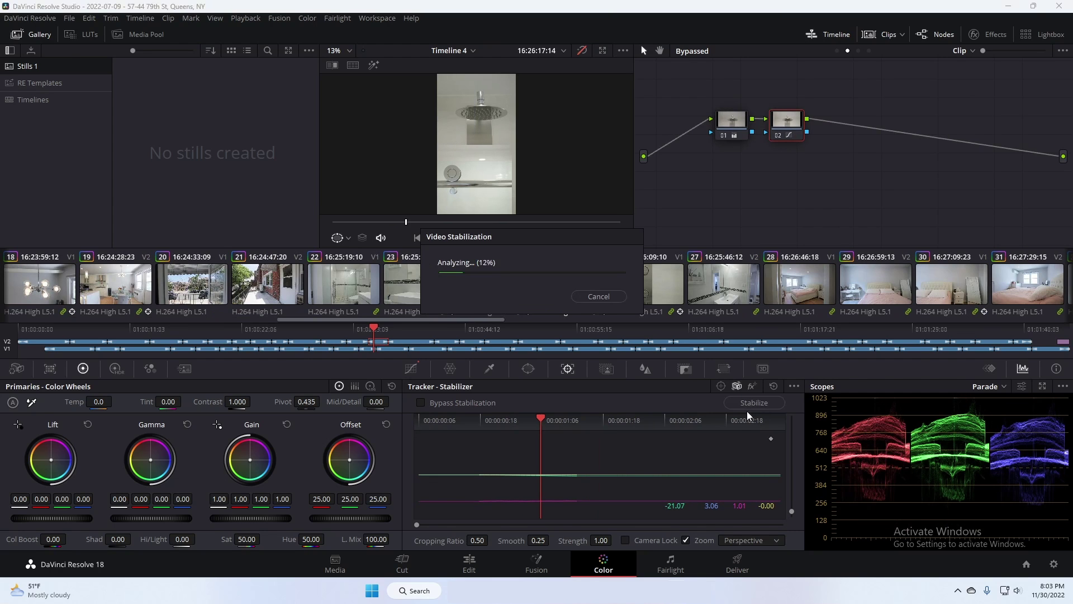
{"action": "key", "text": "Down"}
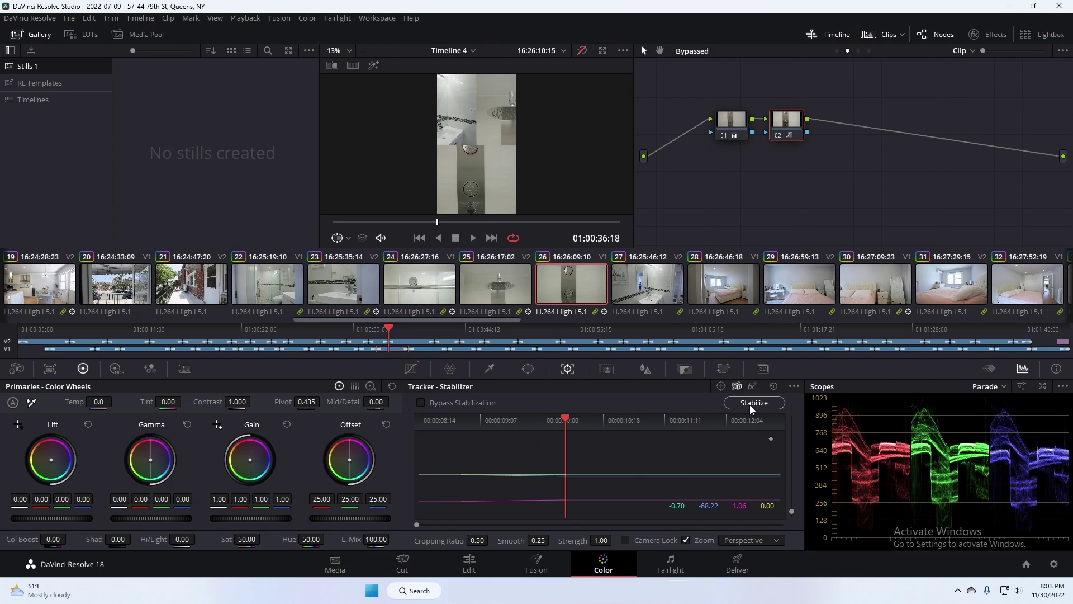
{"action": "left_click", "coordinate": [753, 403]}
{"action": "key", "text": "Down"}
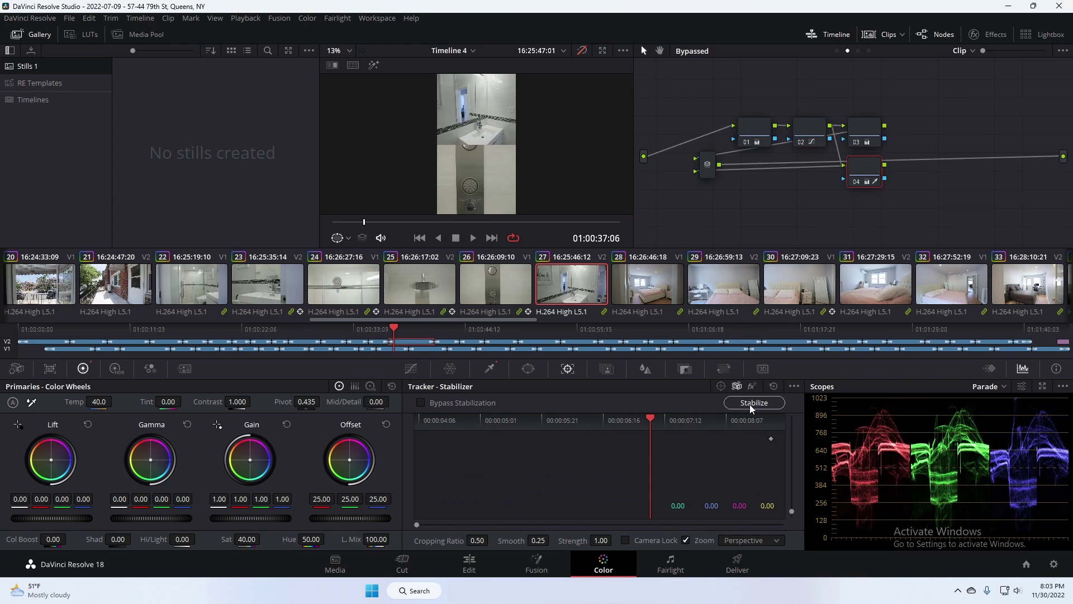
{"action": "key", "text": "Down"}
{"action": "key", "text": "Down"}
{"action": "key", "text": "Down"}
{"action": "left_click", "coordinate": [753, 403]}
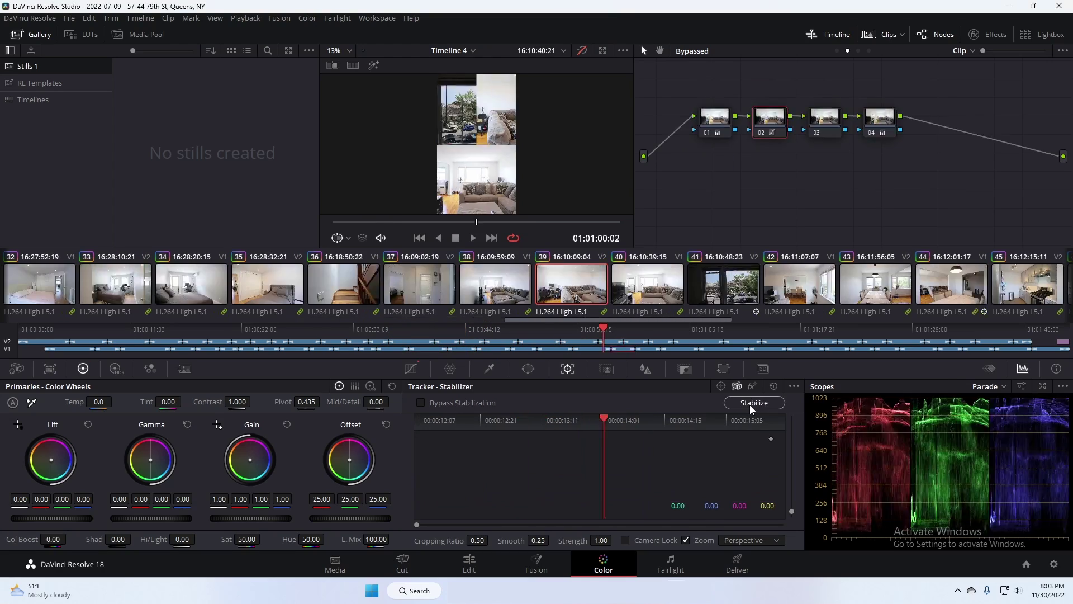
{"action": "left_click", "coordinate": [752, 405]}
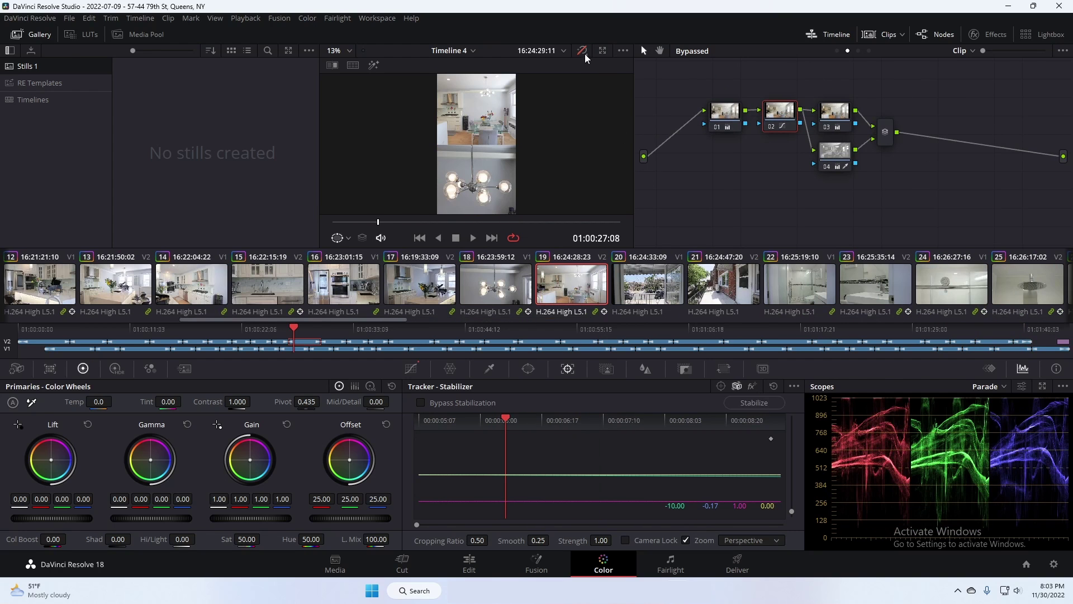
{"action": "left_click", "coordinate": [584, 52]}
- Restore the bypassed preview and scrub the clip back toward its start
{"action": "left_click", "coordinate": [582, 50]}
{"action": "left_click_drag", "start_coordinate": [378, 222], "coordinate": [297, 230]}
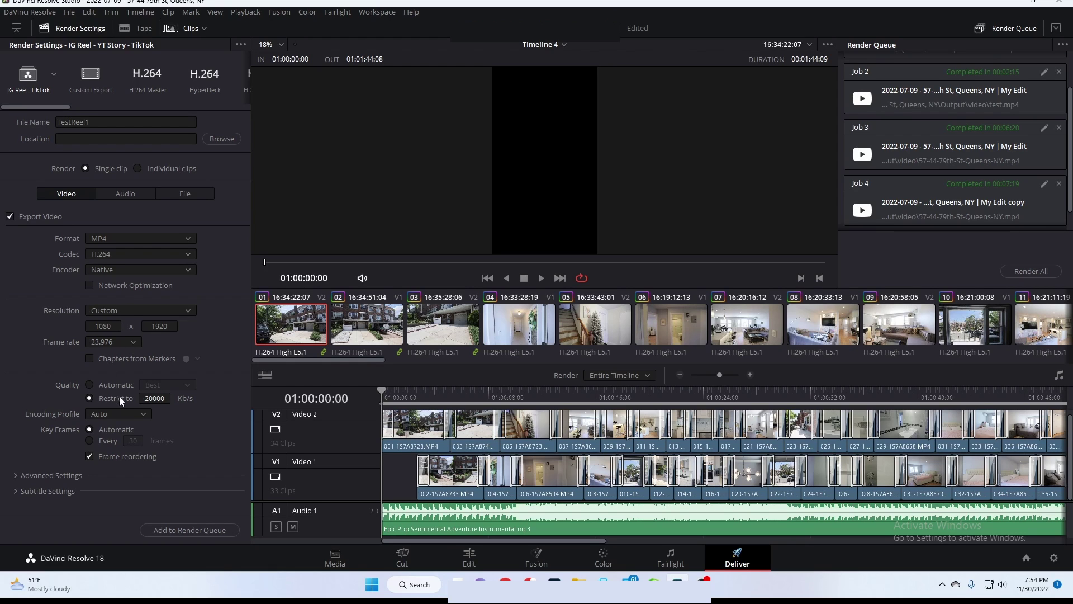
{"action": "left_click", "coordinate": [154, 398]}
{"action": "left_click", "coordinate": [113, 196]}
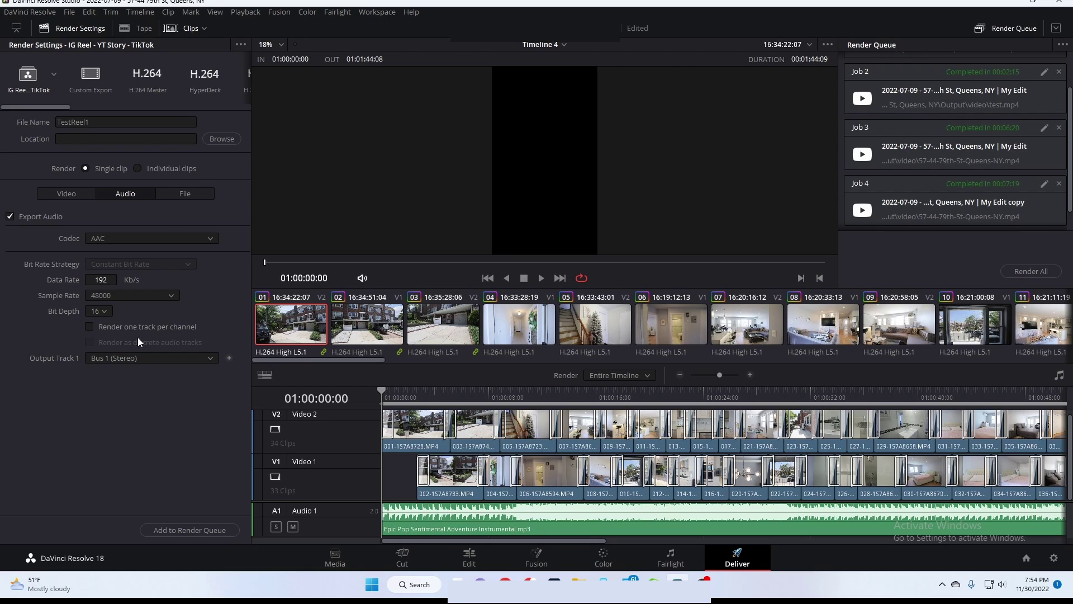
{"action": "left_click", "coordinate": [81, 193]}
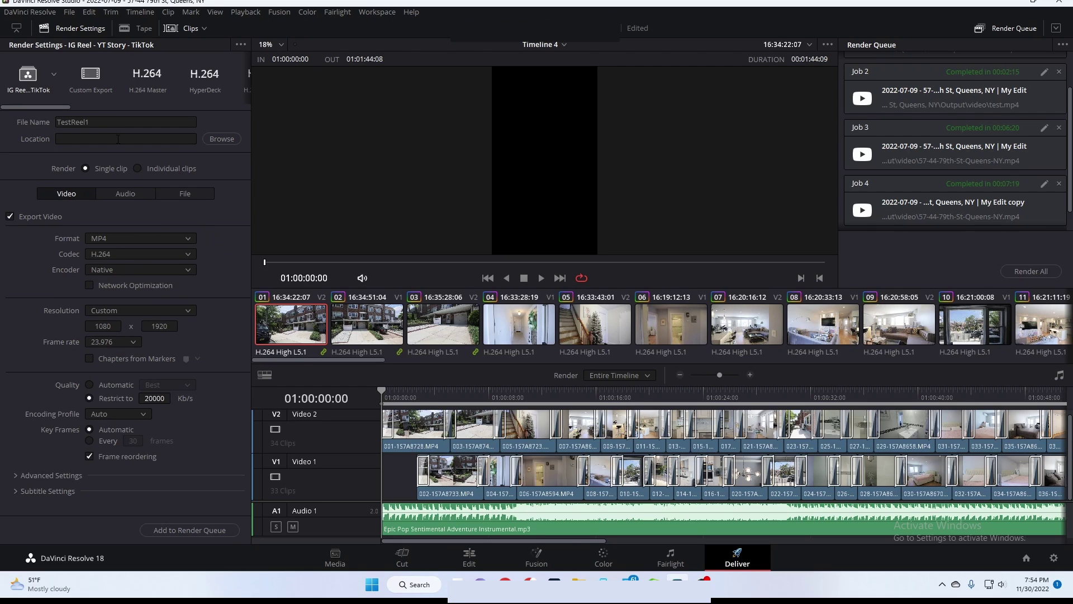